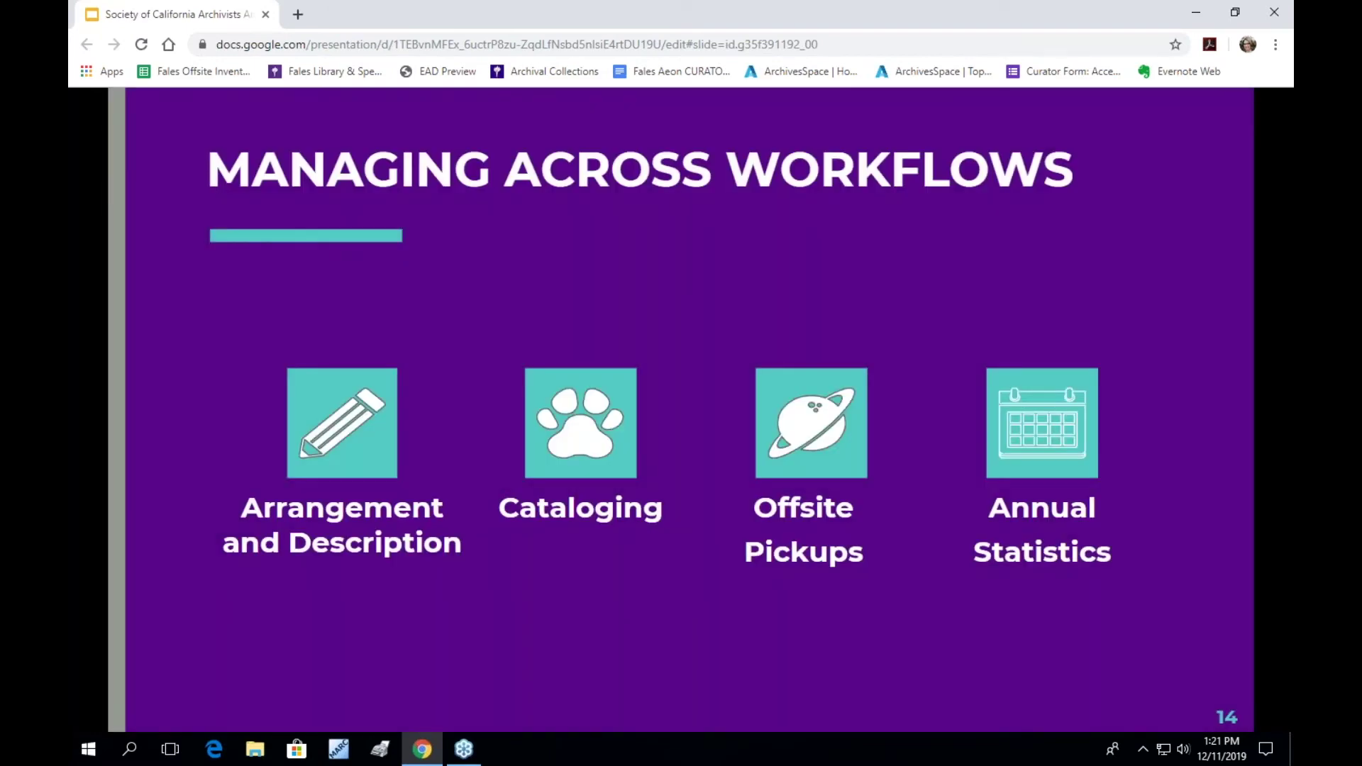
click(1233, 14)
click(1231, 15)
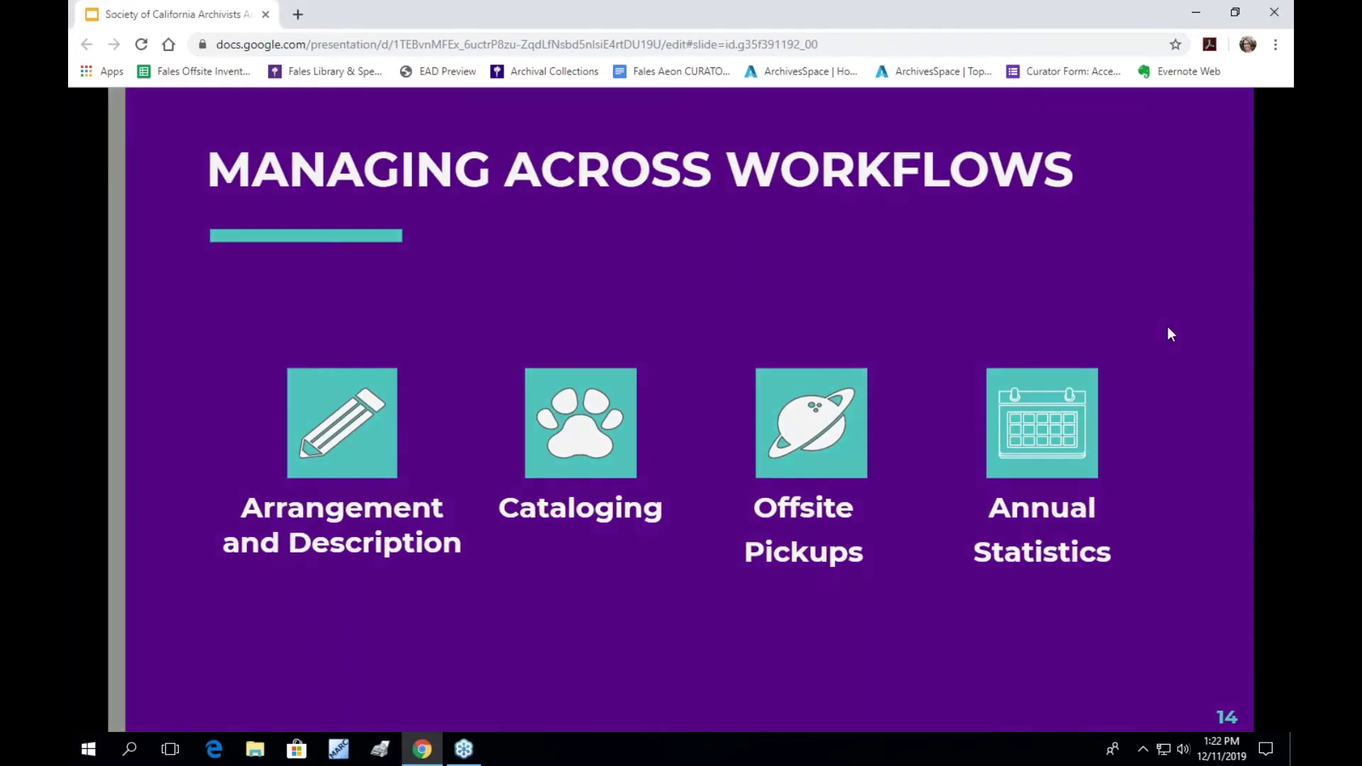
- Advance the presentation to slide 15 and play its embedded demo video in full screen
key(Right)
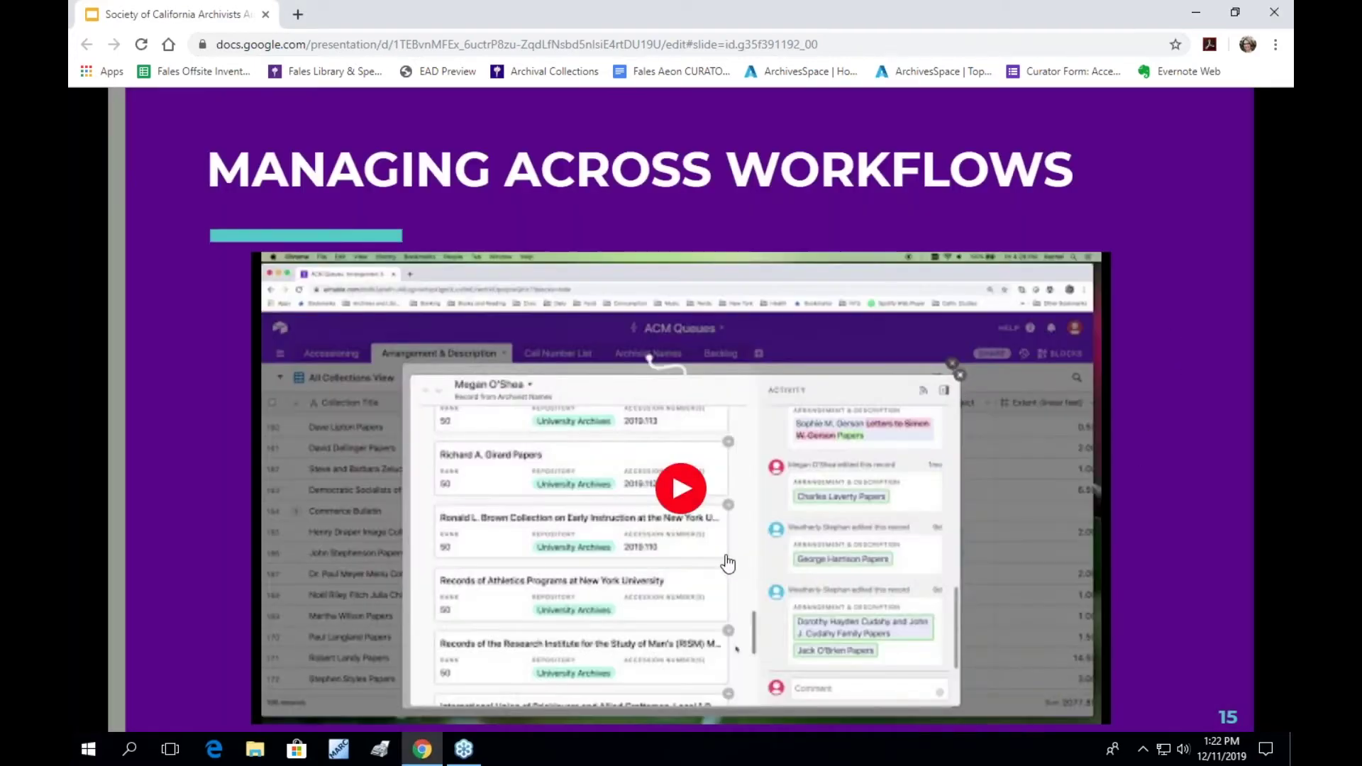
click(683, 489)
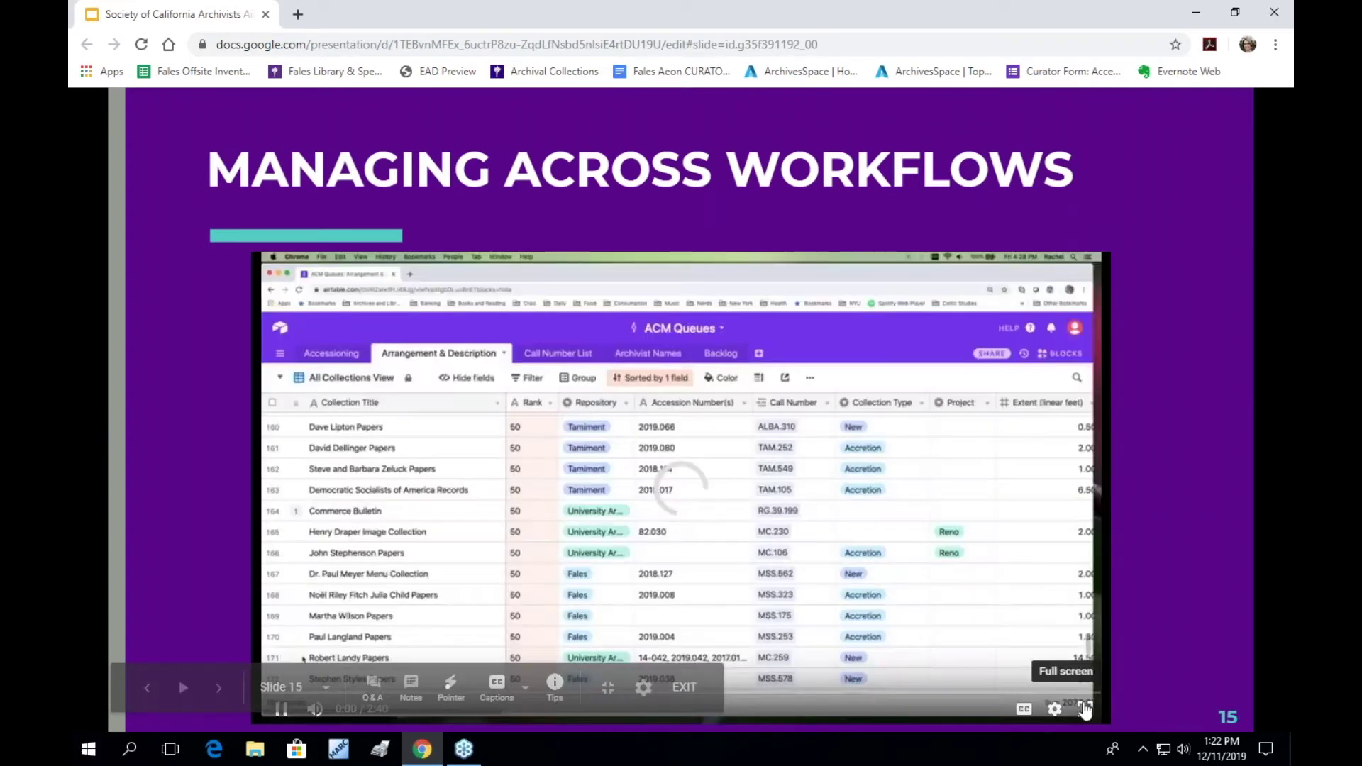
click(1085, 709)
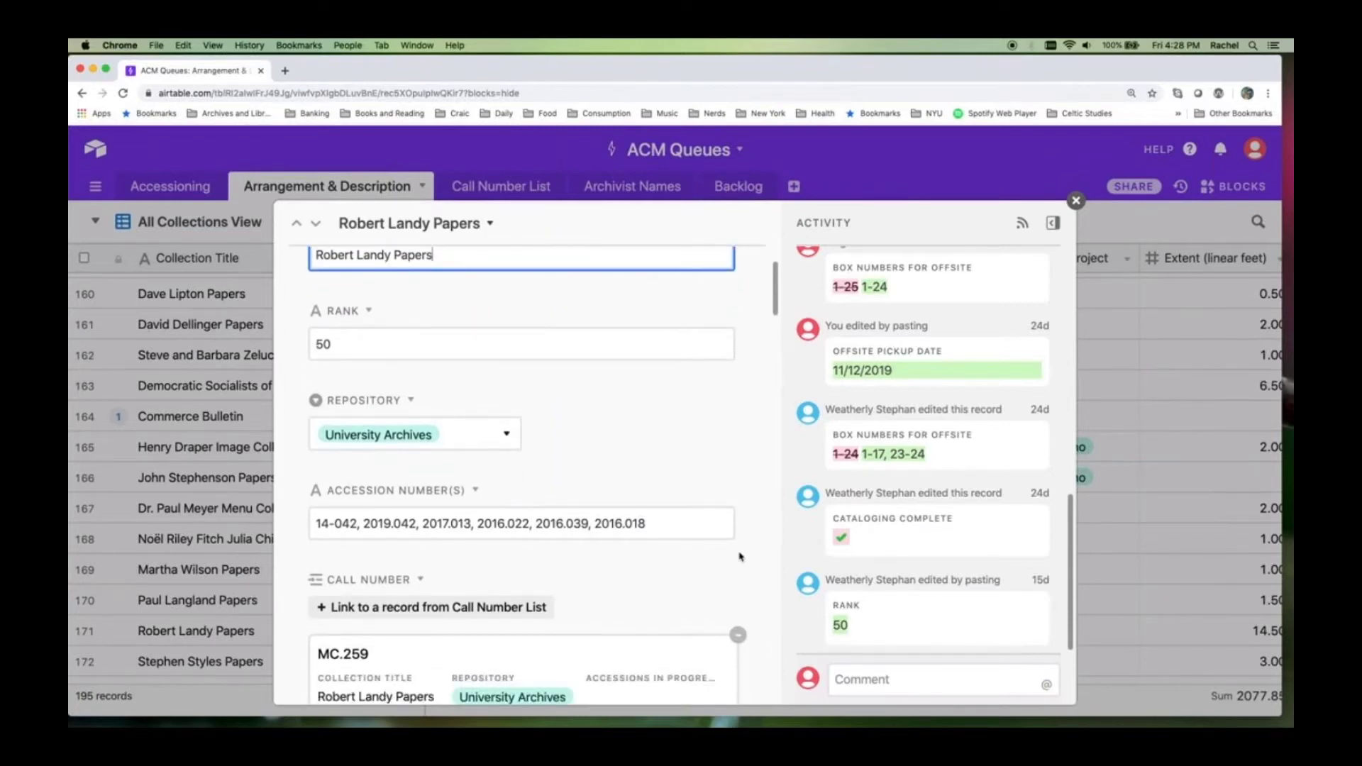
- Open the linked call number record MC.259 from the collection record, review its linked accessions, arrangement and backlog fields, and close it
scroll(740, 557, down, 2)
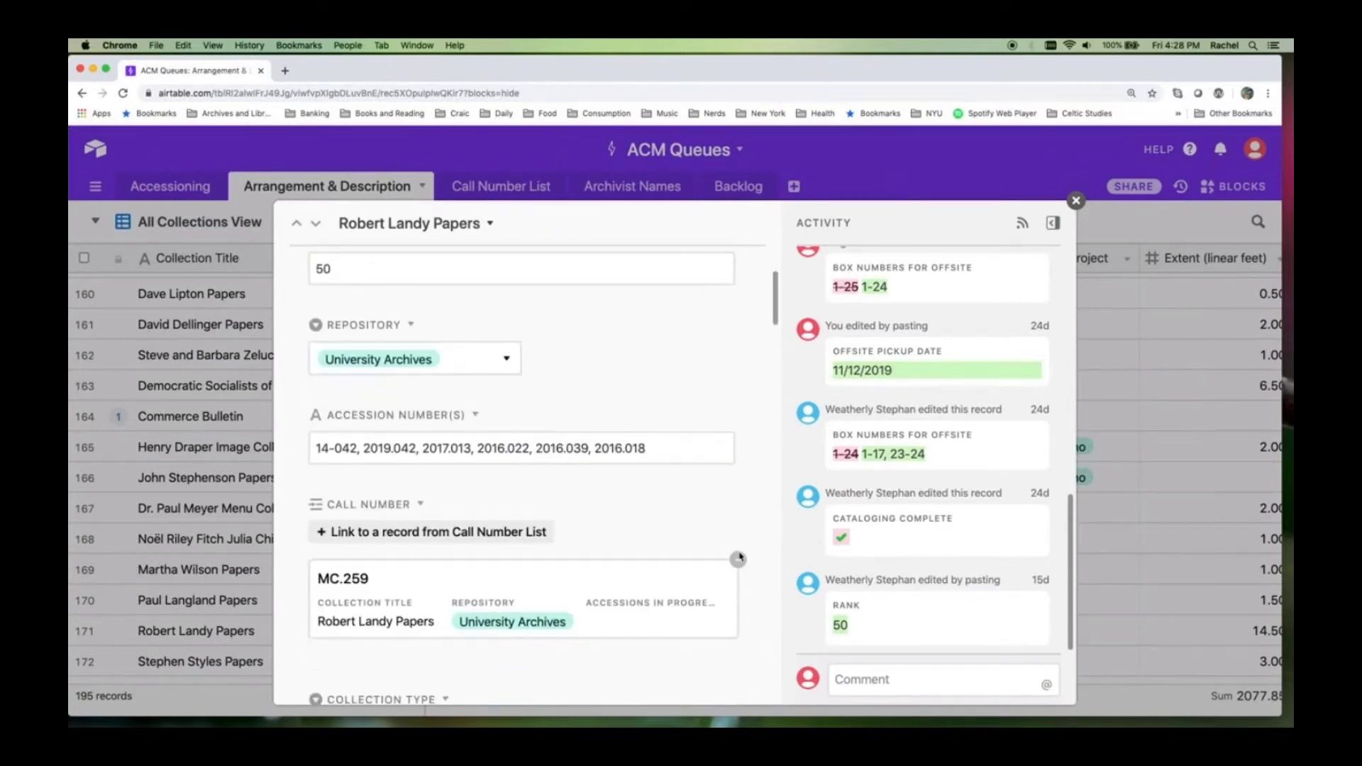
click(503, 584)
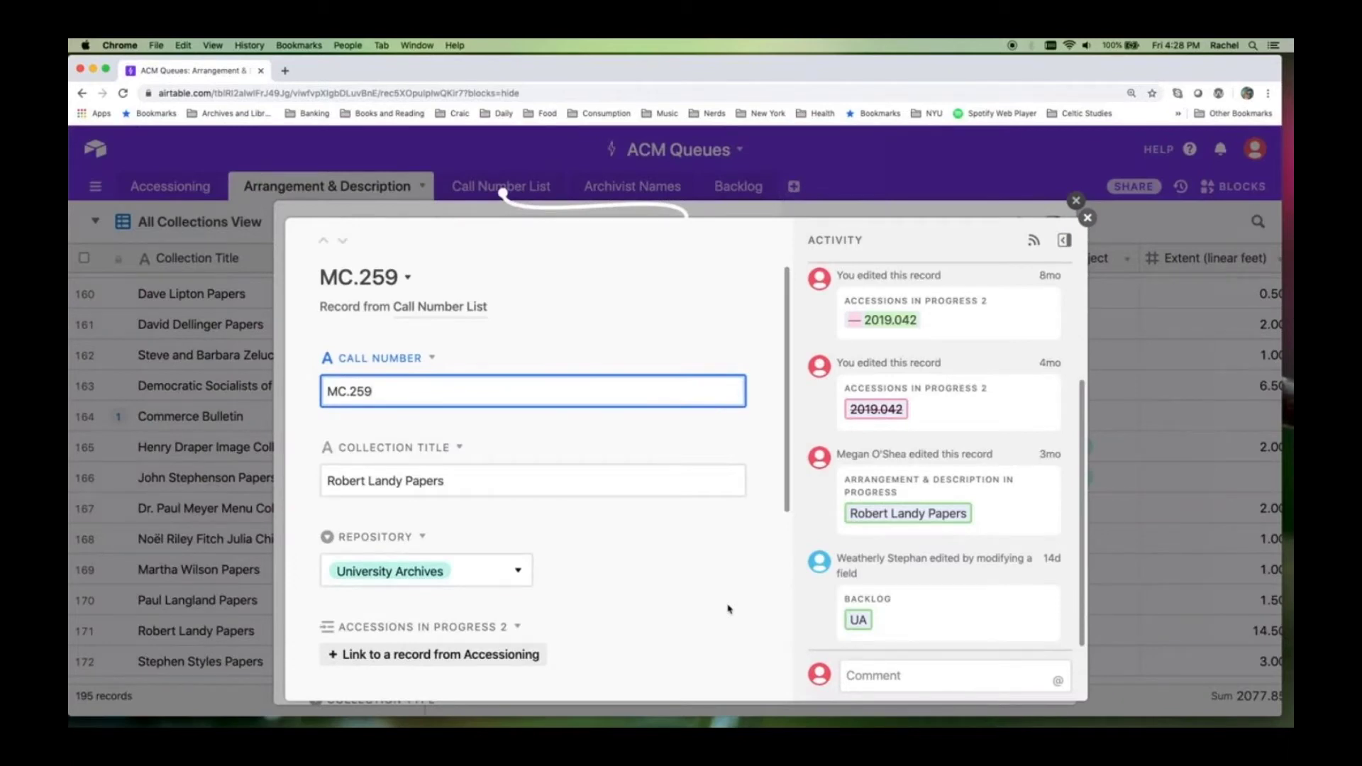
scroll(665, 545, down, 2)
scroll(665, 545, down, 5)
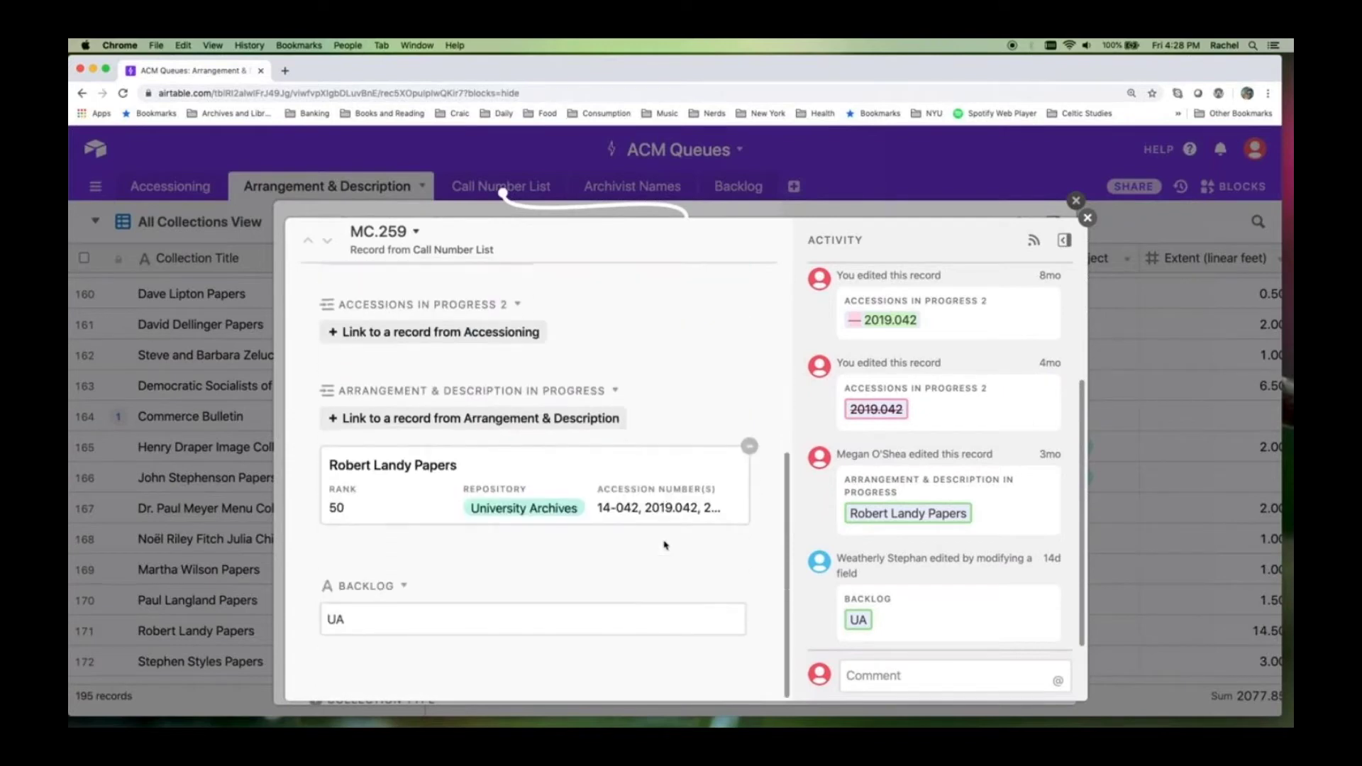
scroll(666, 545, up, 5)
scroll(666, 545, up, 1)
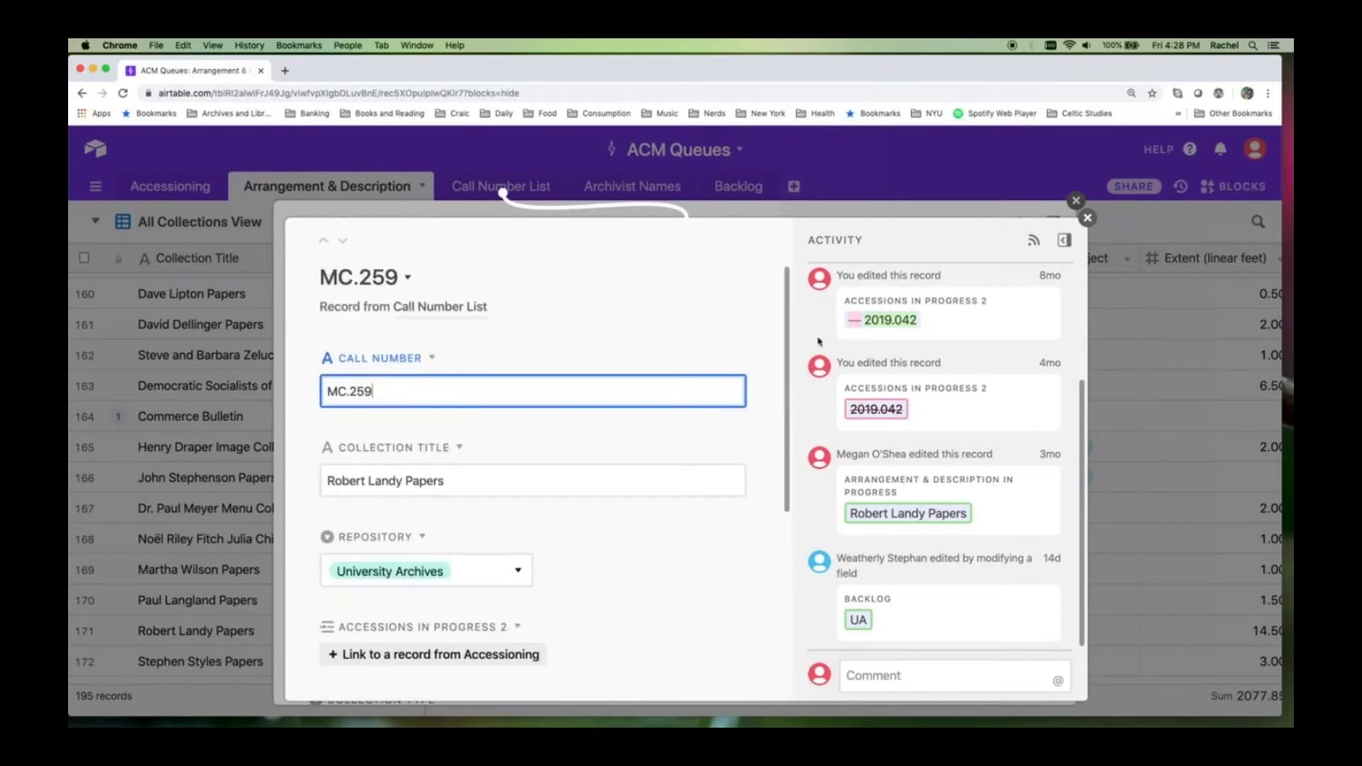
click(1087, 217)
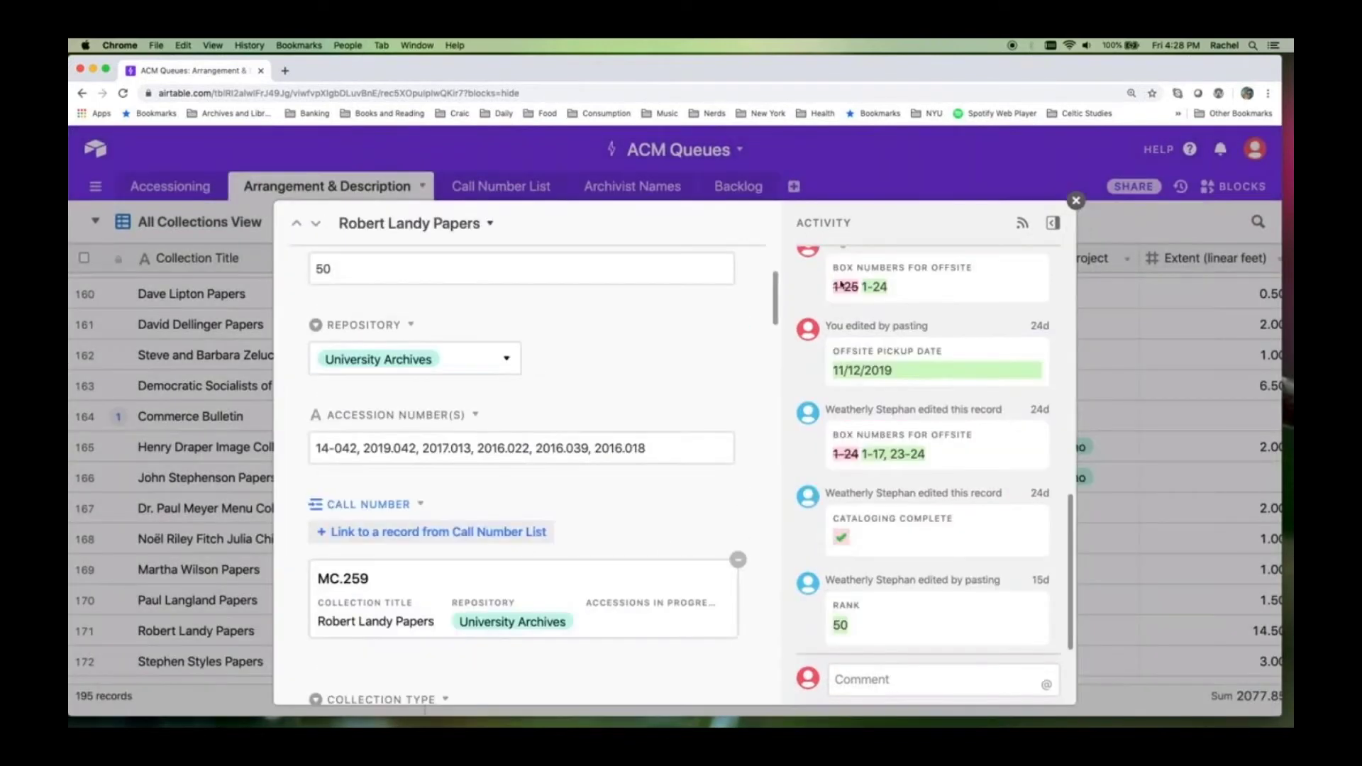
- Examine the collection record's type, project, extent, audio and moving image, born-digital and notes fields down to the assigned archivist
scroll(658, 525, down, 1)
scroll(657, 525, down, 5)
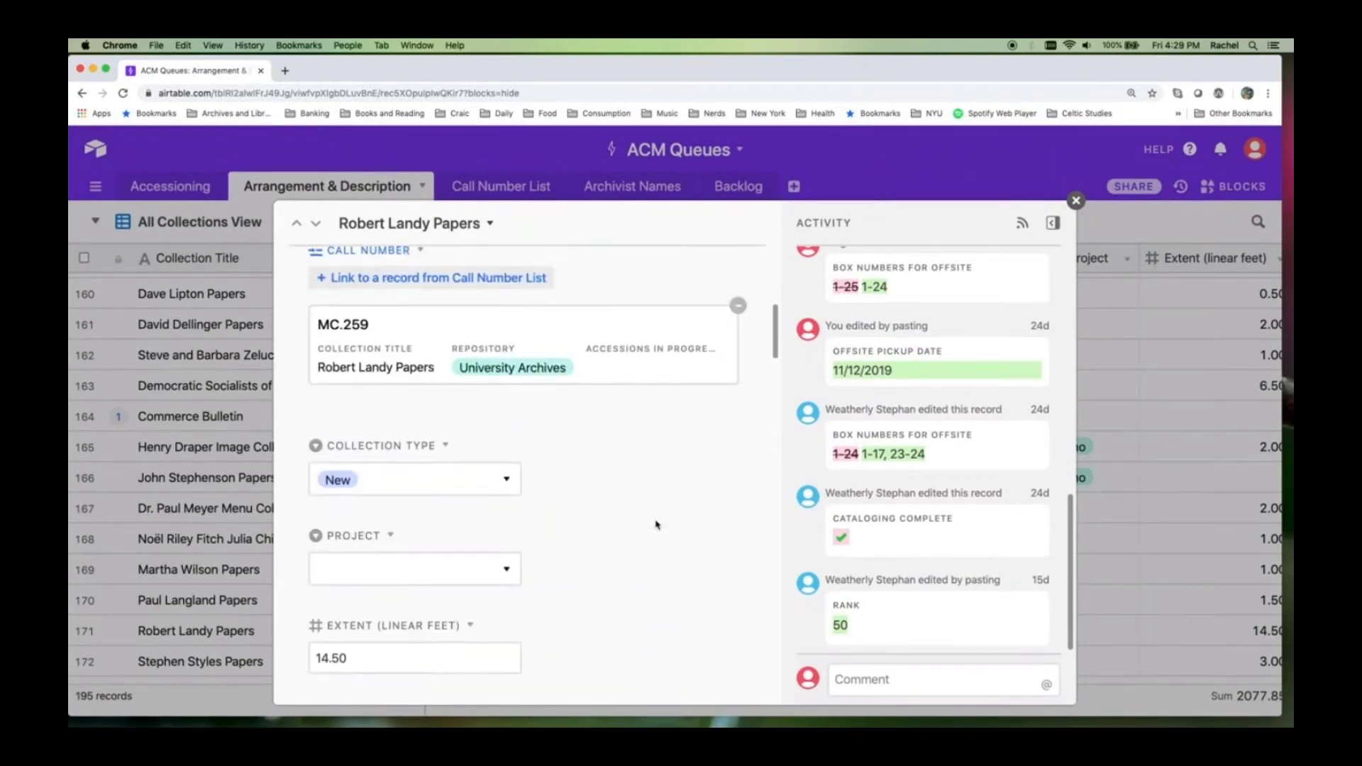
scroll(657, 525, down, 1)
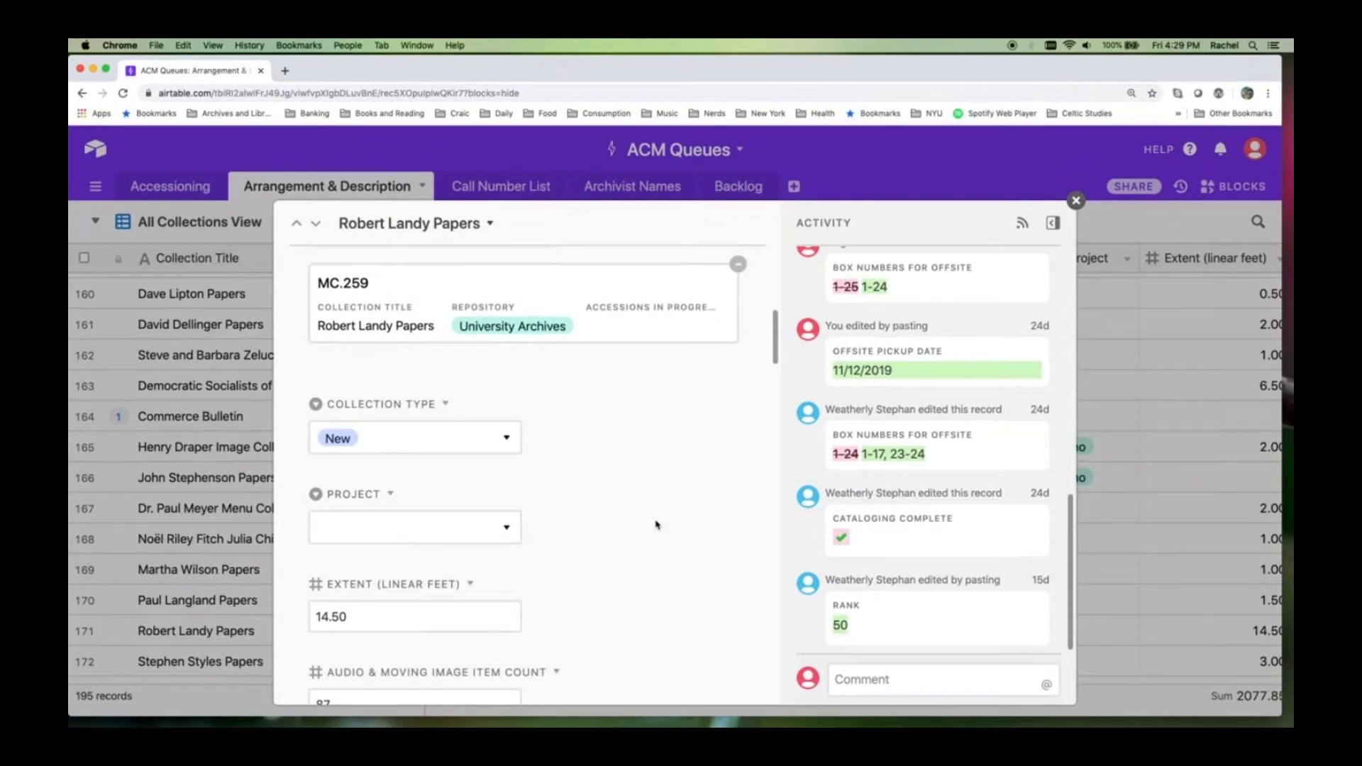
scroll(657, 525, down, 1)
scroll(657, 525, down, 5)
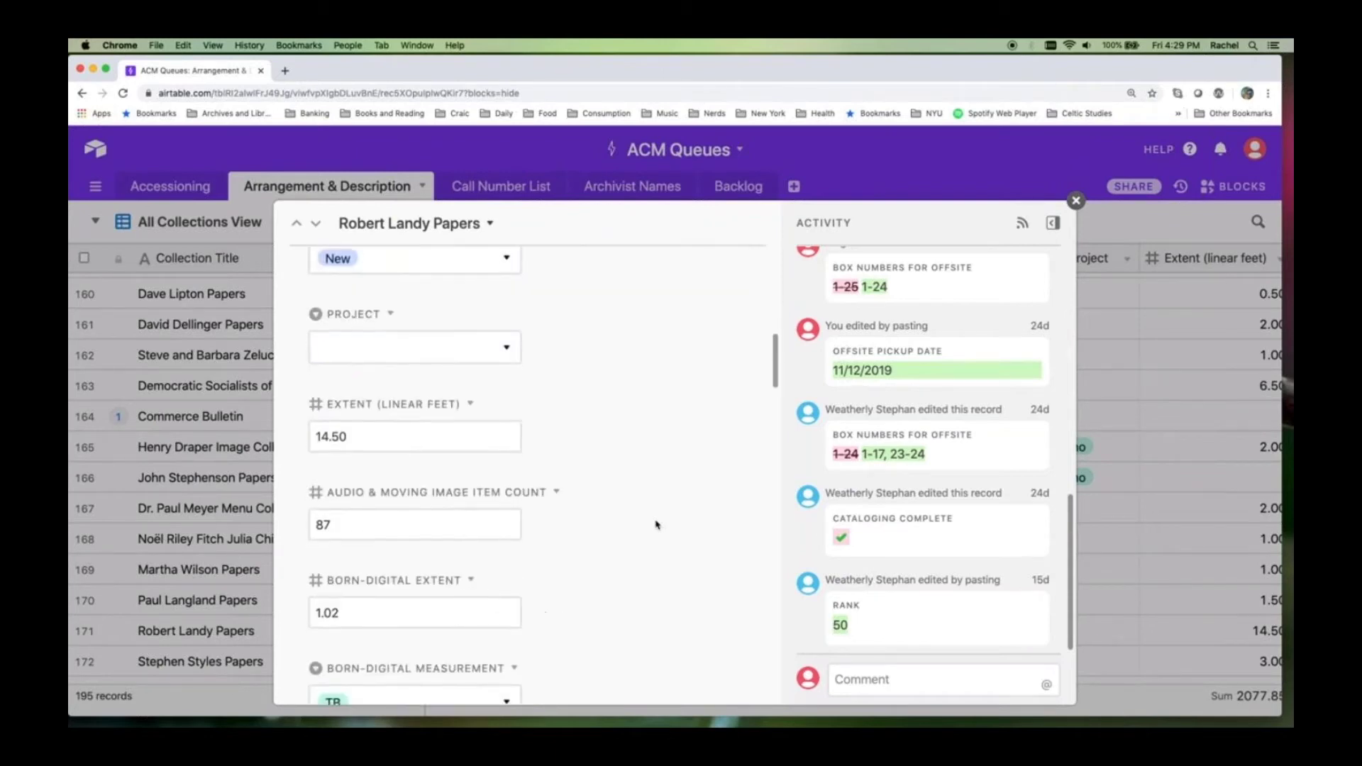
scroll(658, 525, down, 6)
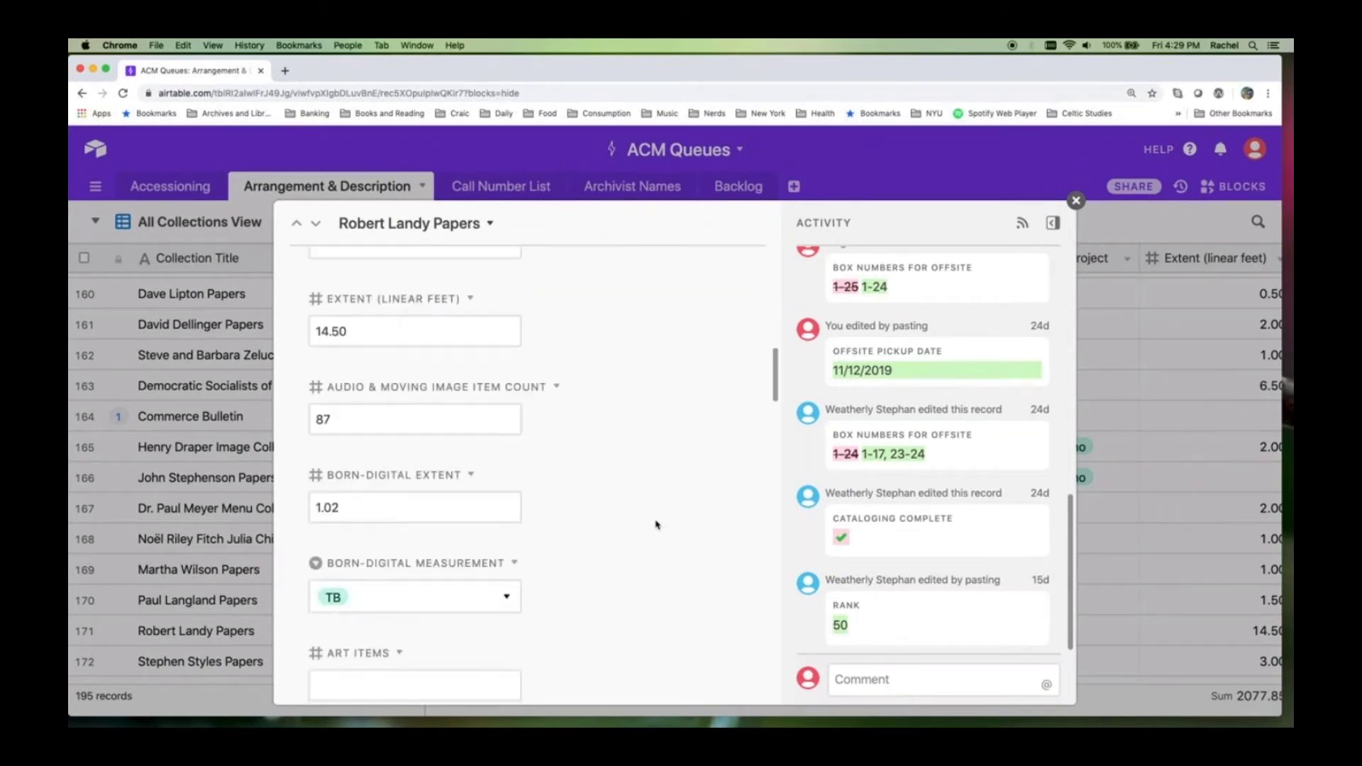
scroll(657, 525, down, 3)
scroll(656, 520, down, 3)
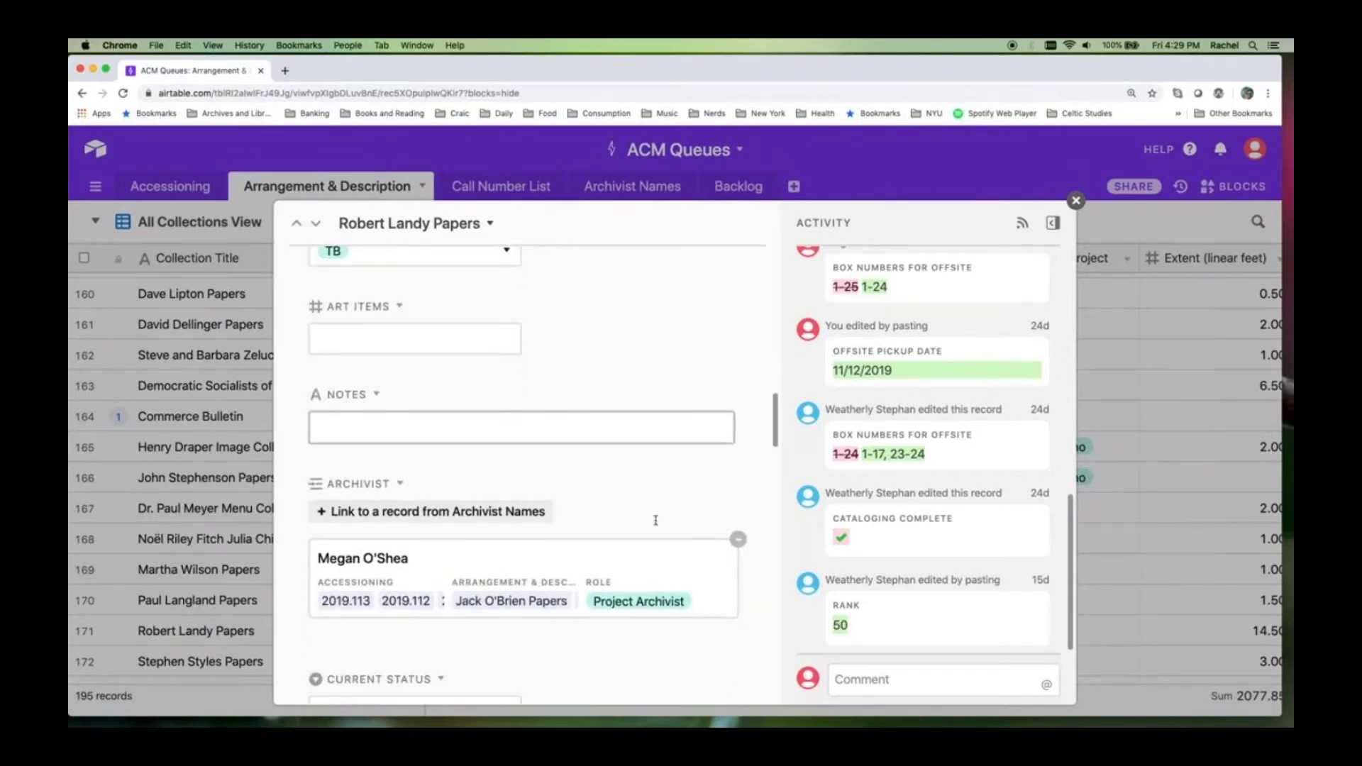
- Open the assigned archivist's linked record, review the accessions and collections linked to it, and close it
click(508, 475)
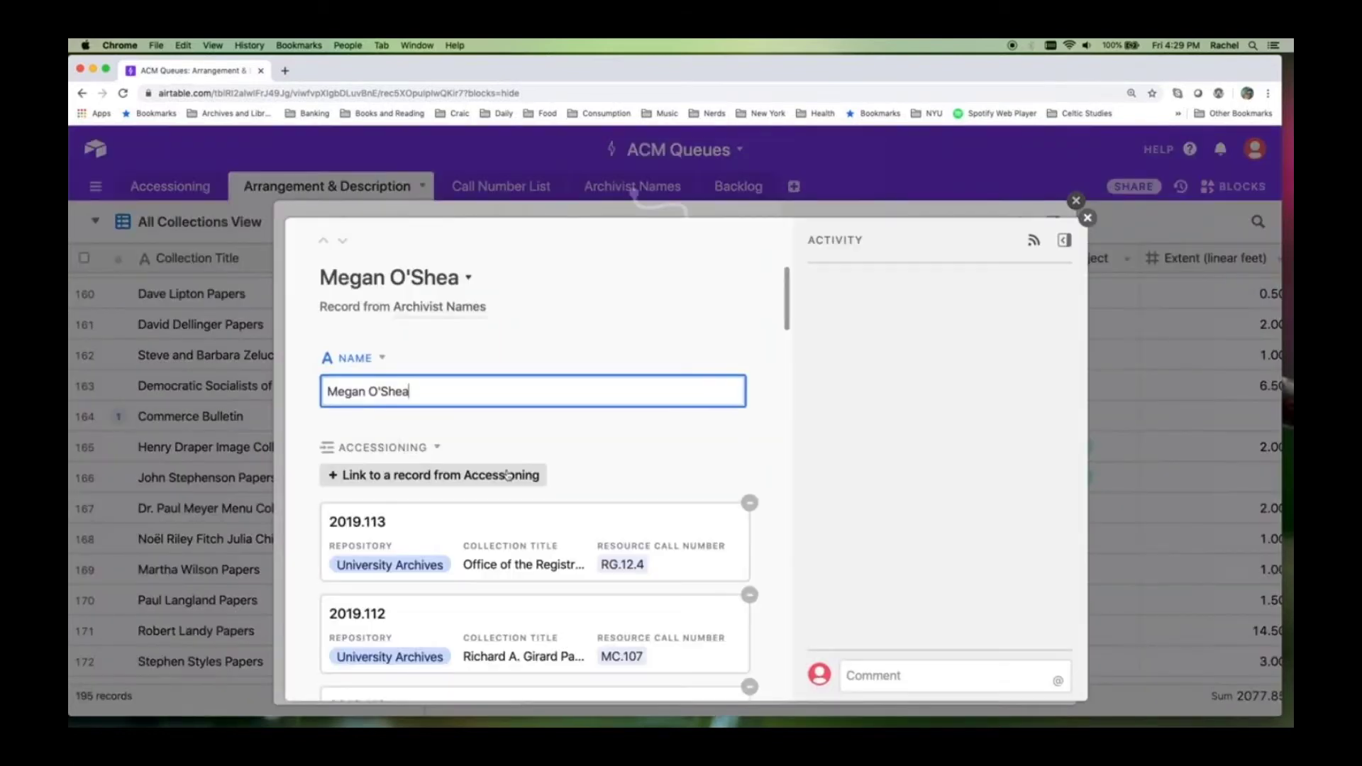
scroll(661, 499, down, 1)
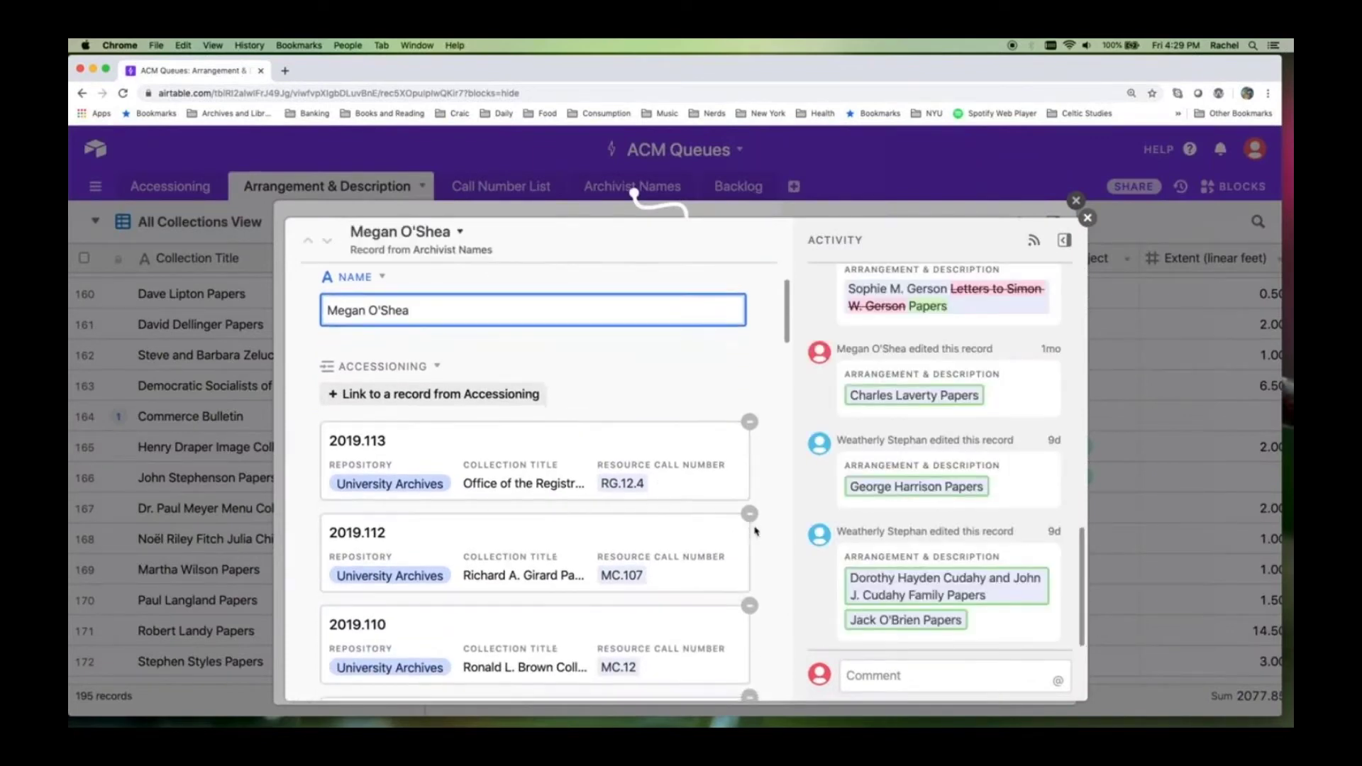
scroll(767, 439, down, 1)
drag(786, 339, 763, 576)
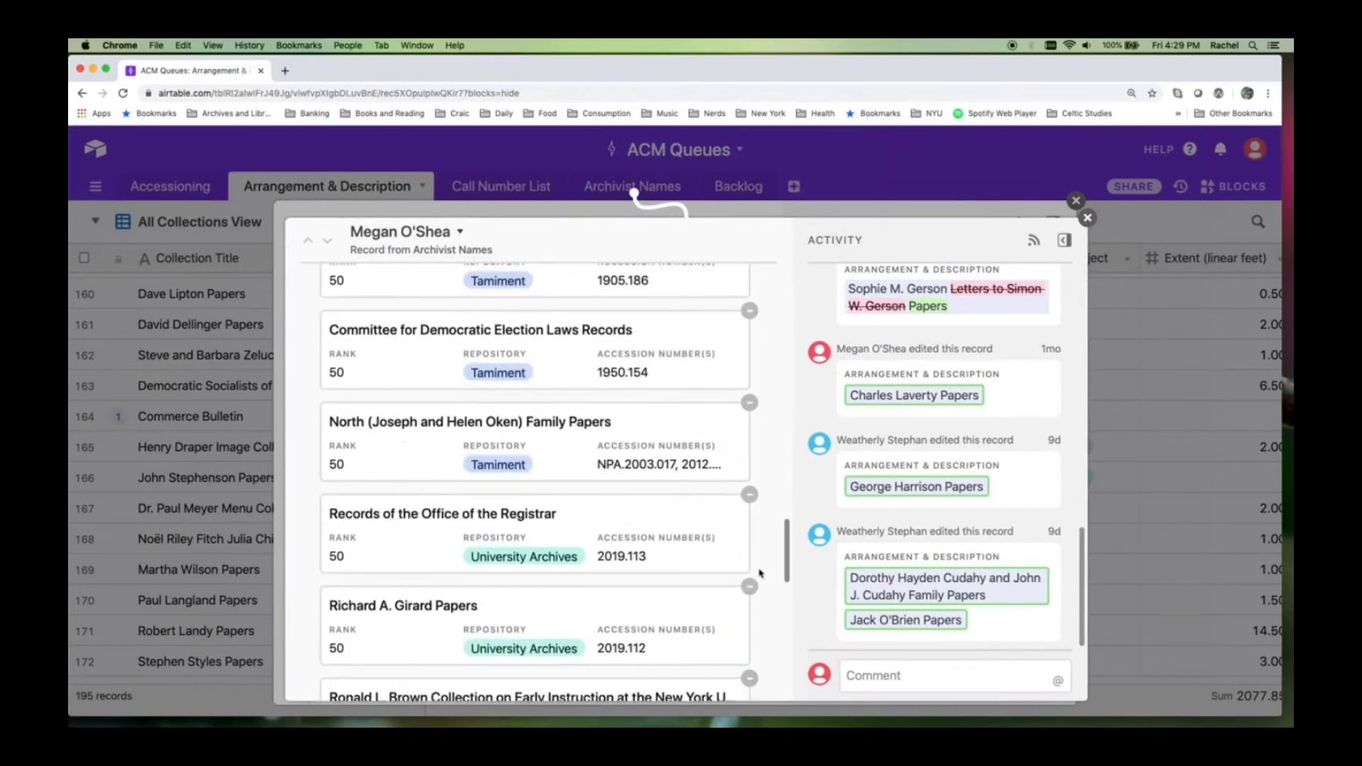
click(1087, 219)
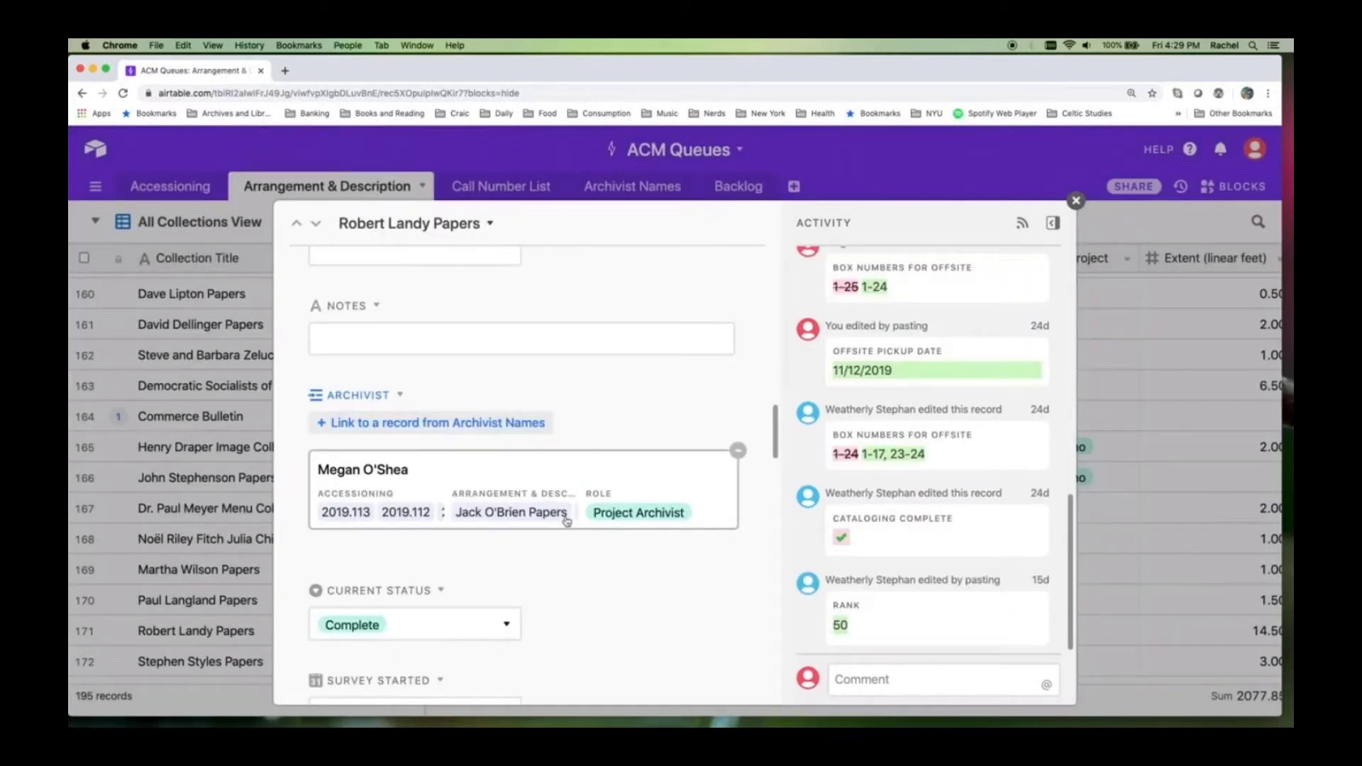
- Review the collection record's current status, including its status options, and the processing milestone dates through finding aid publication
scroll(628, 519, down, 1)
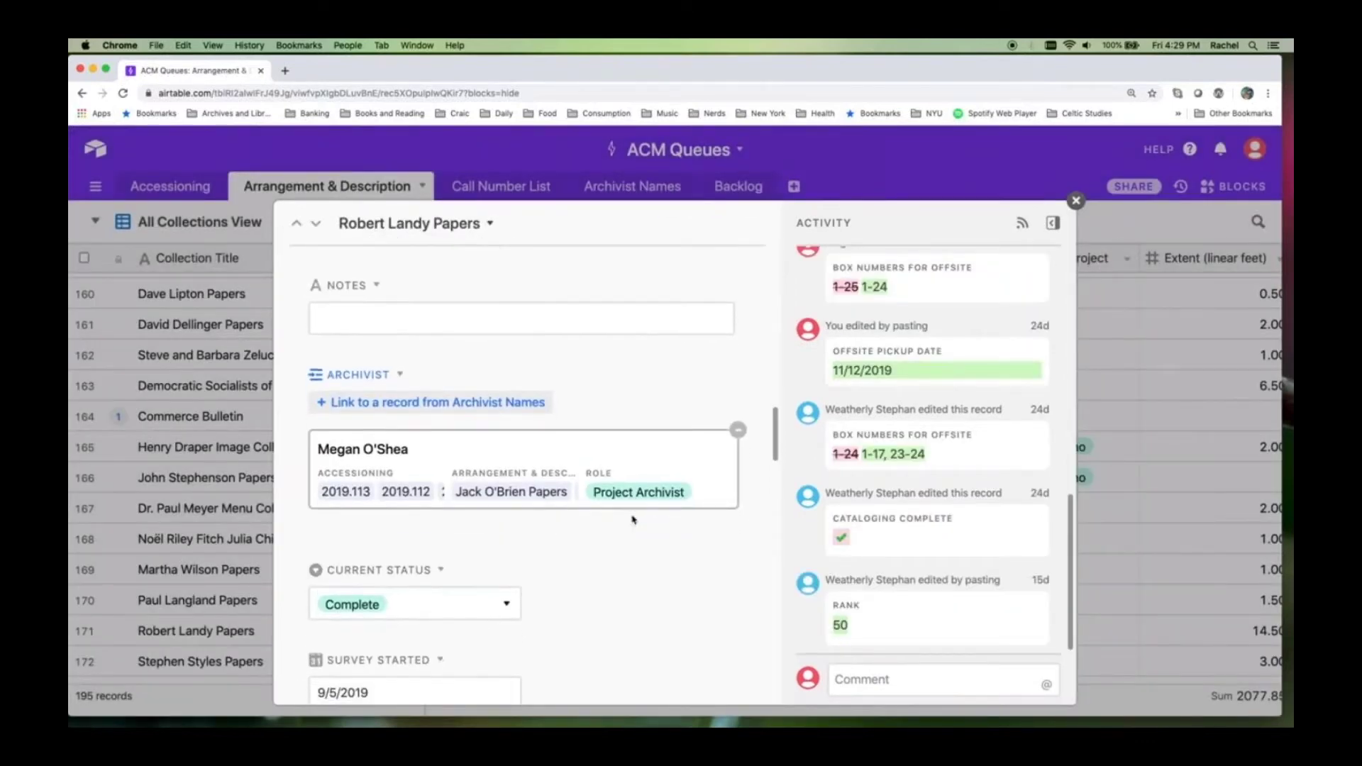
scroll(634, 520, down, 5)
click(509, 381)
click(508, 381)
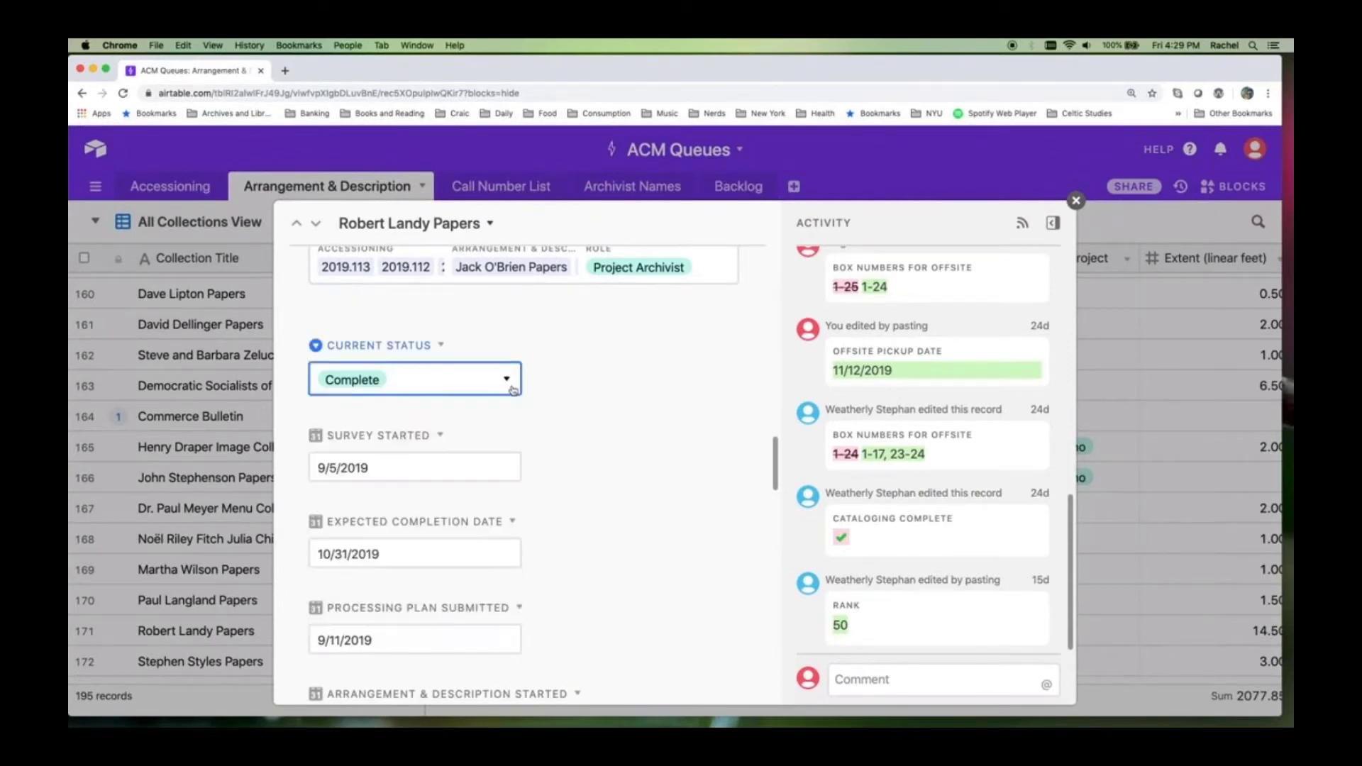
scroll(653, 523, down, 2)
scroll(655, 526, down, 3)
scroll(655, 525, down, 10)
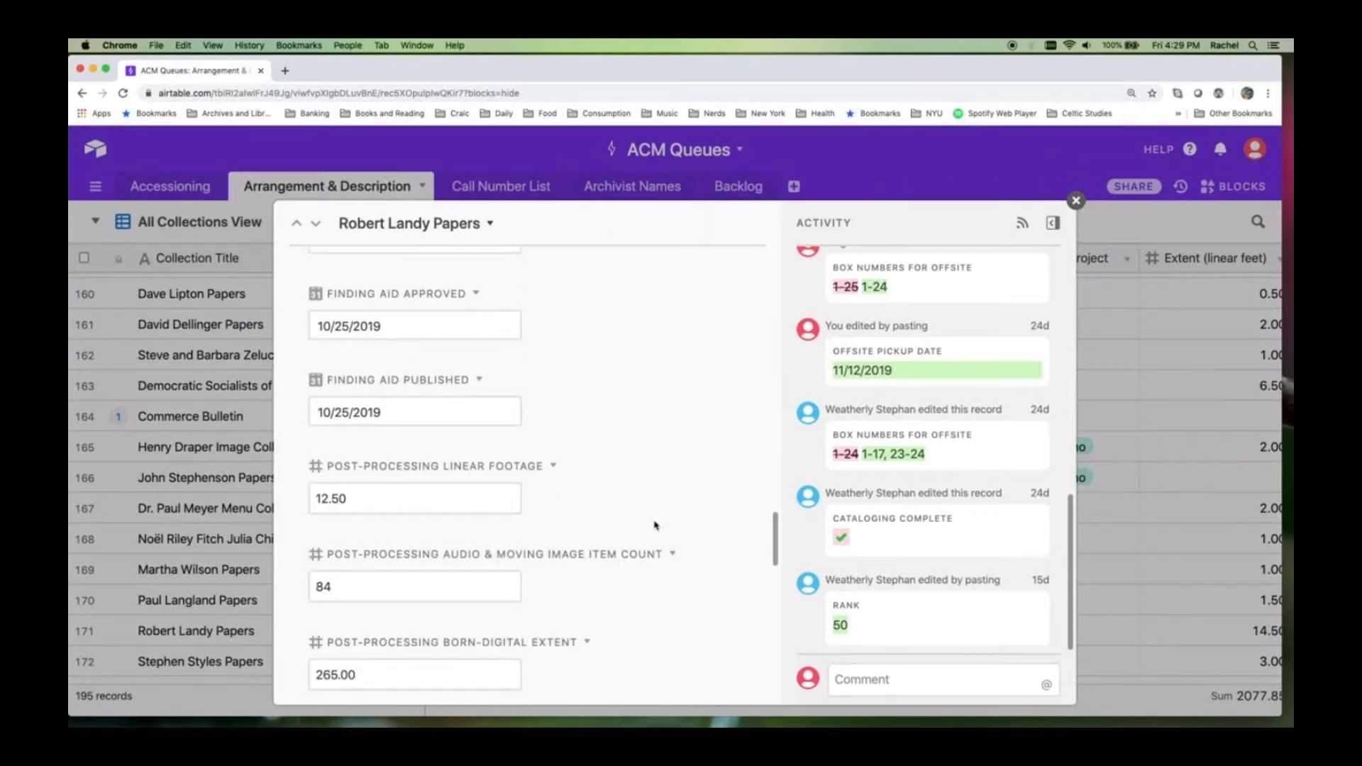
- Mark the MC.259 collection record as Cataloging Needed below its post-processing fields
scroll(654, 525, down, 7)
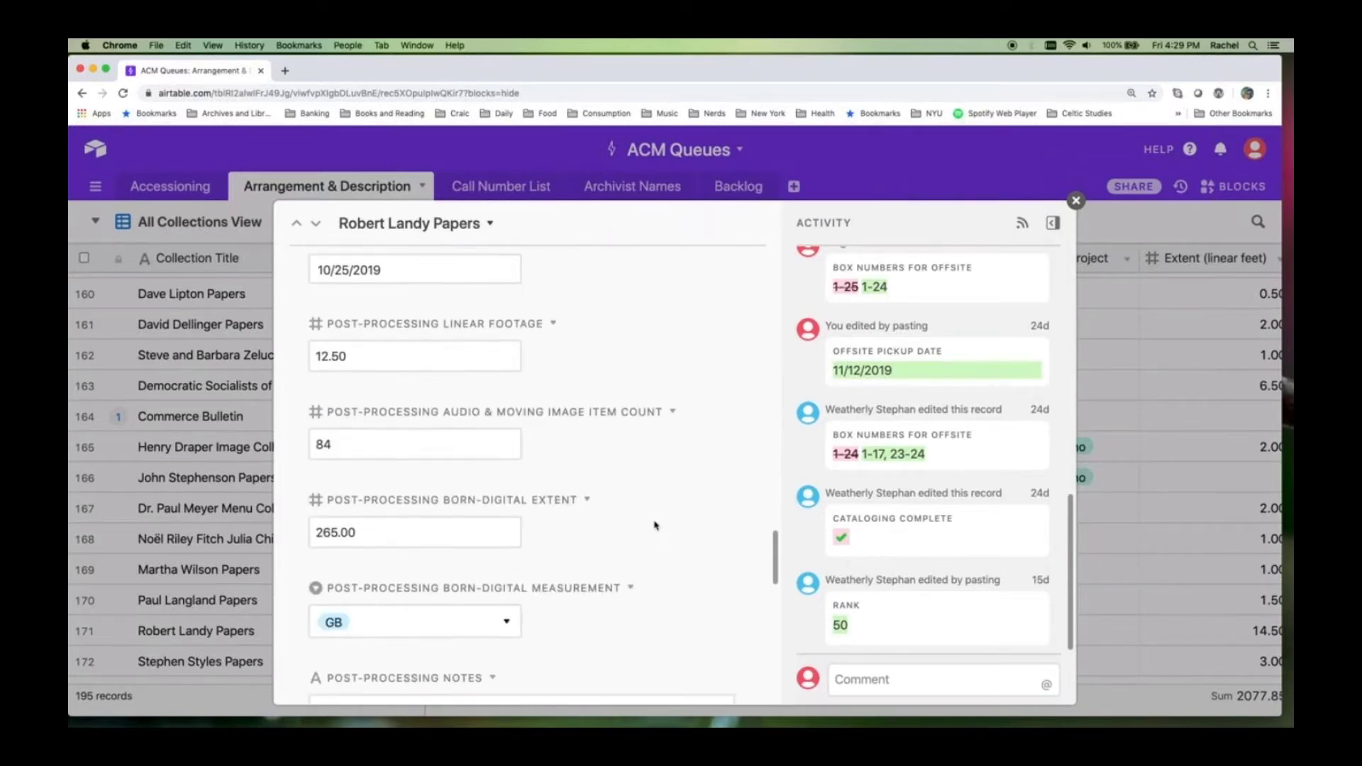
scroll(654, 525, down, 5)
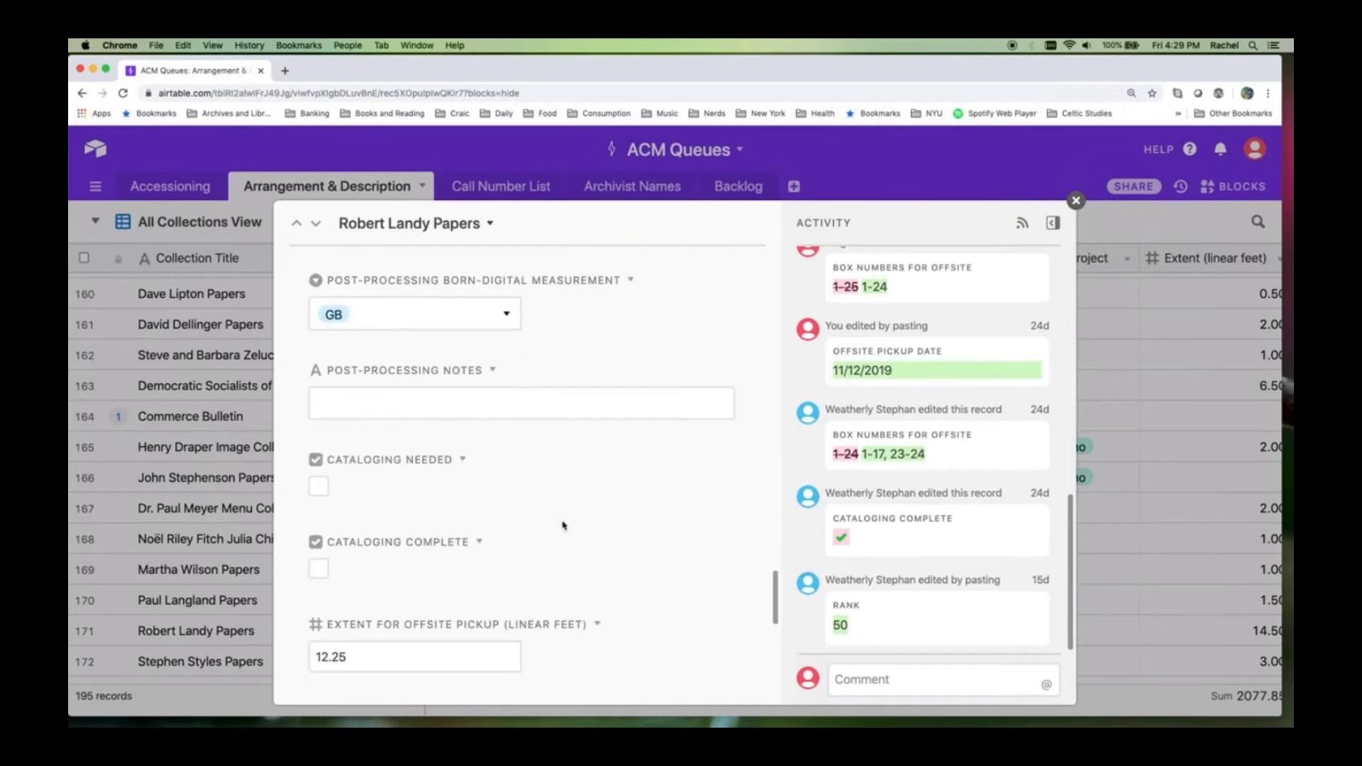
click(319, 487)
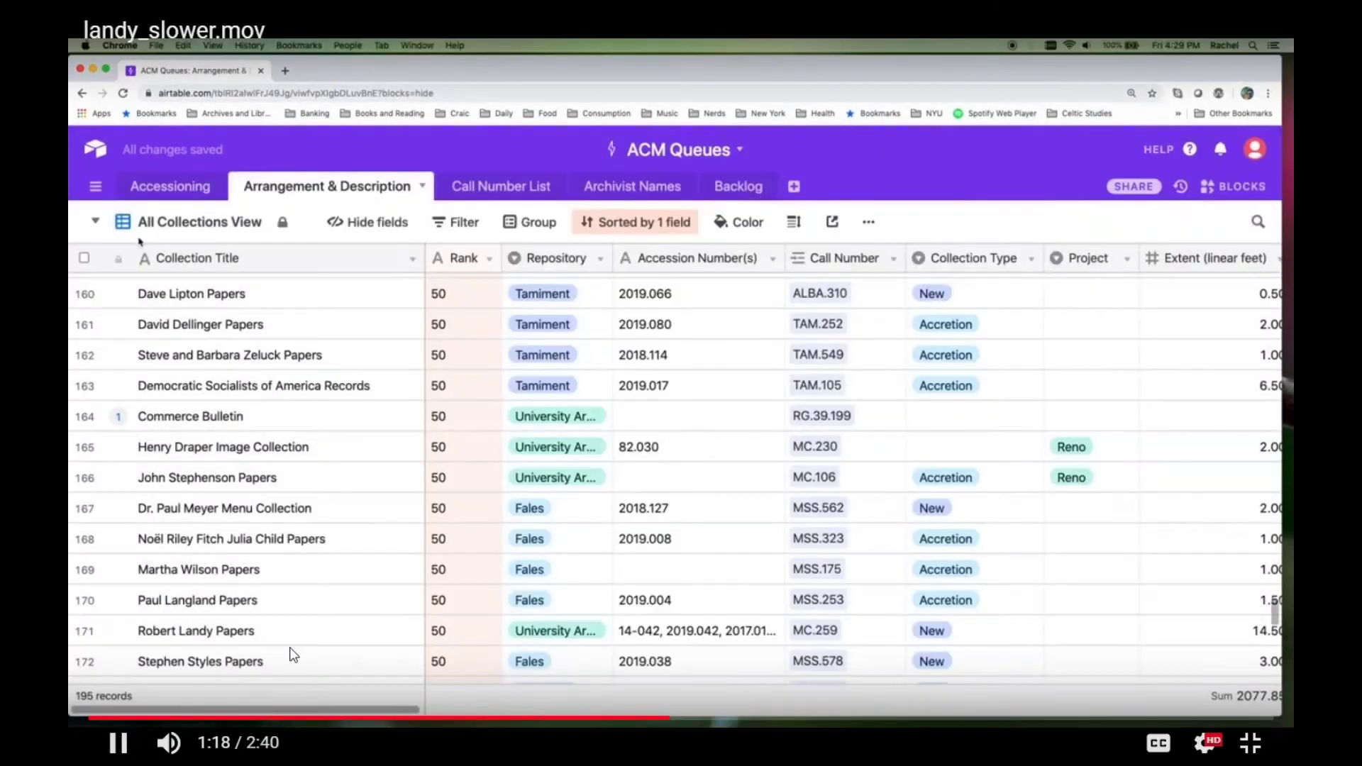
- Pause the demo video and resume its playback
click(173, 610)
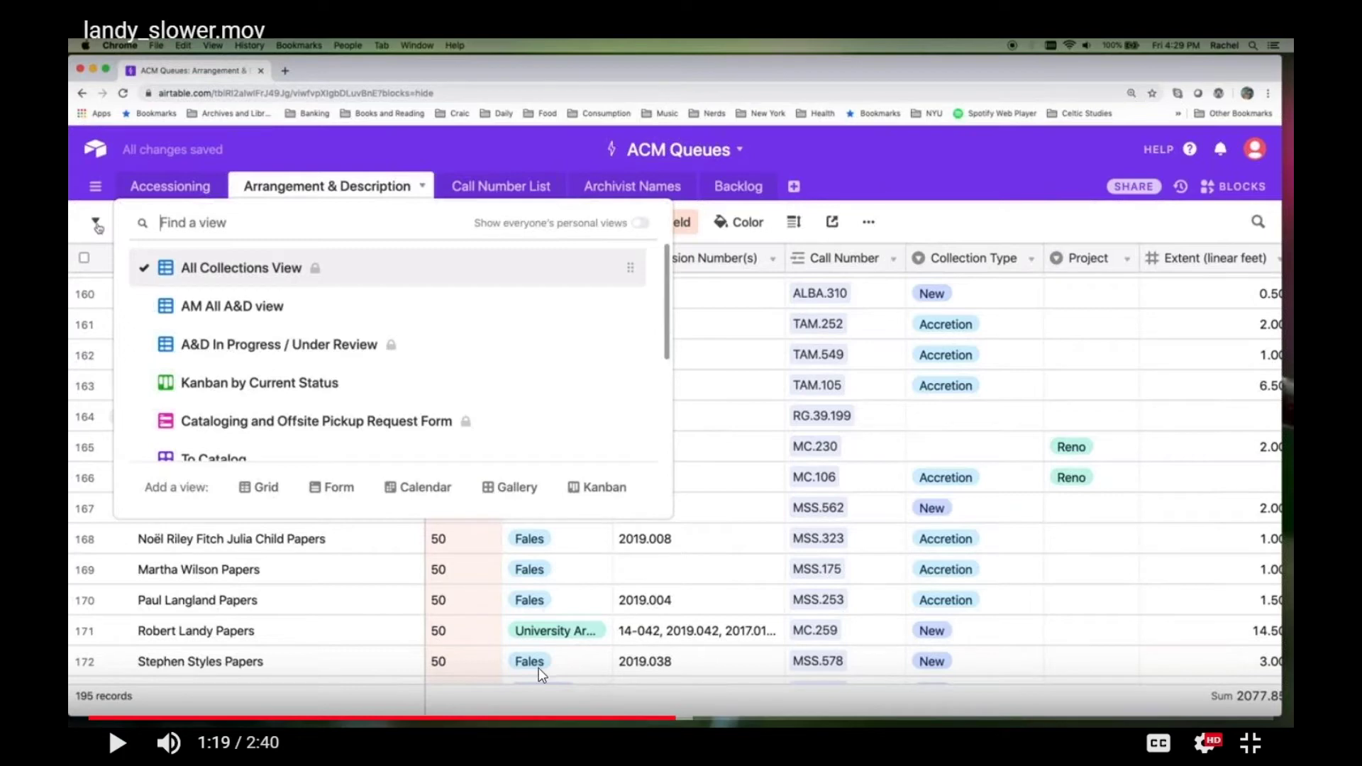
click(118, 745)
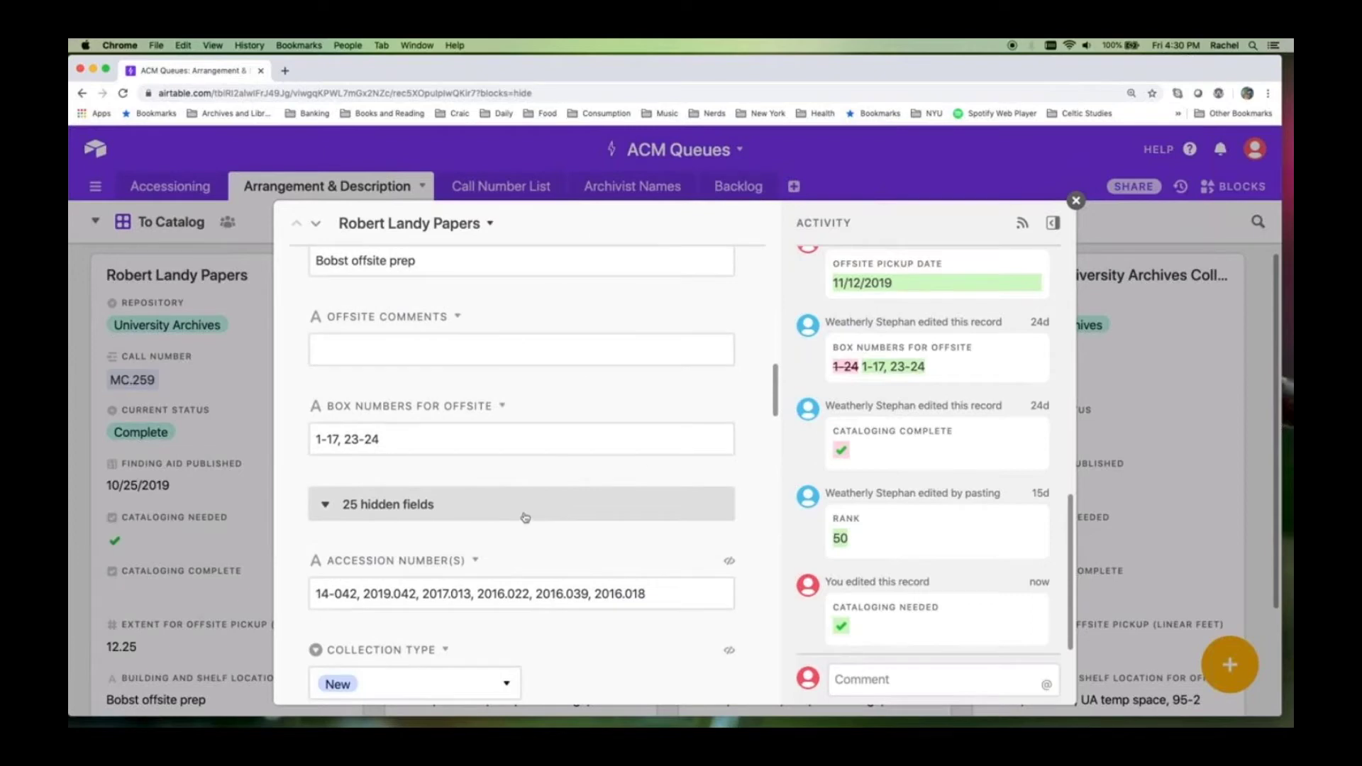
- Clear Cataloging Needed and mark Cataloging Complete in the MC.259 collection record, and close the record
drag(776, 410, 775, 358)
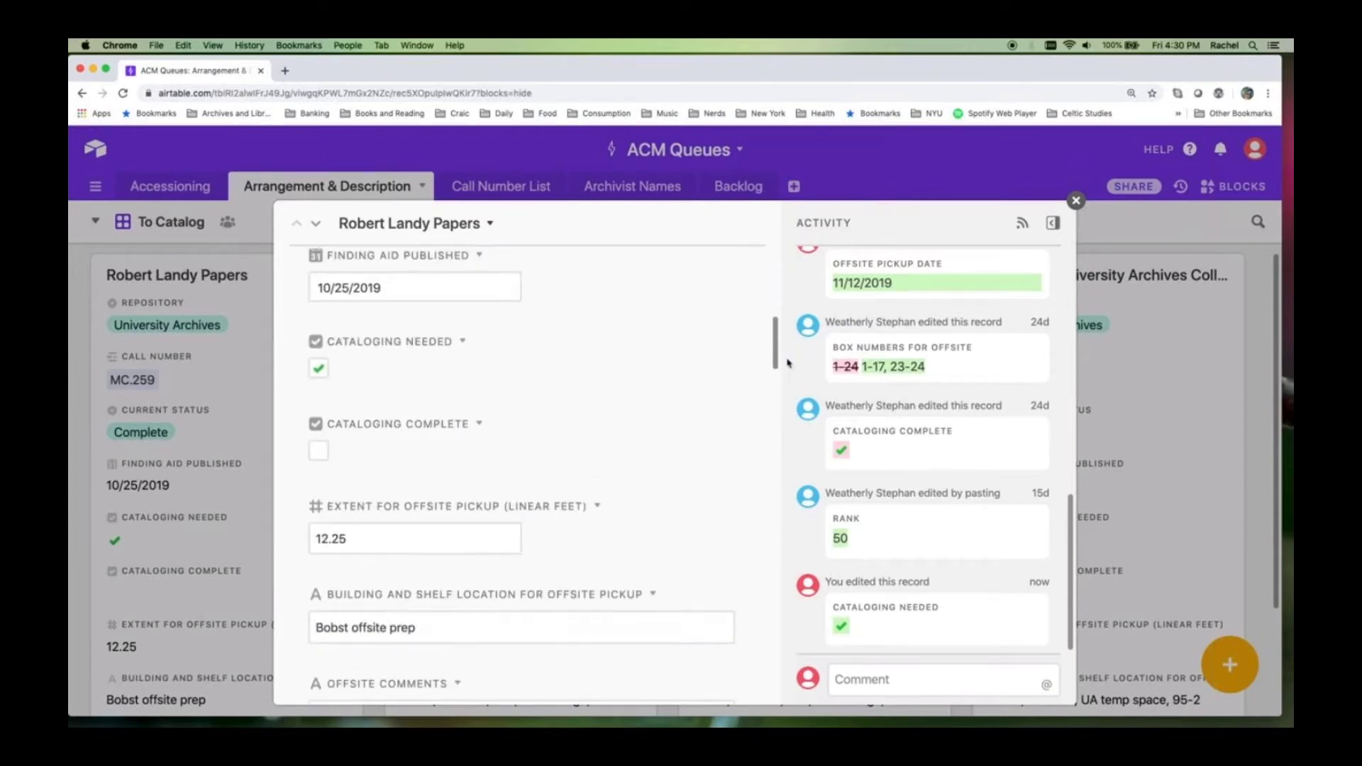
click(319, 368)
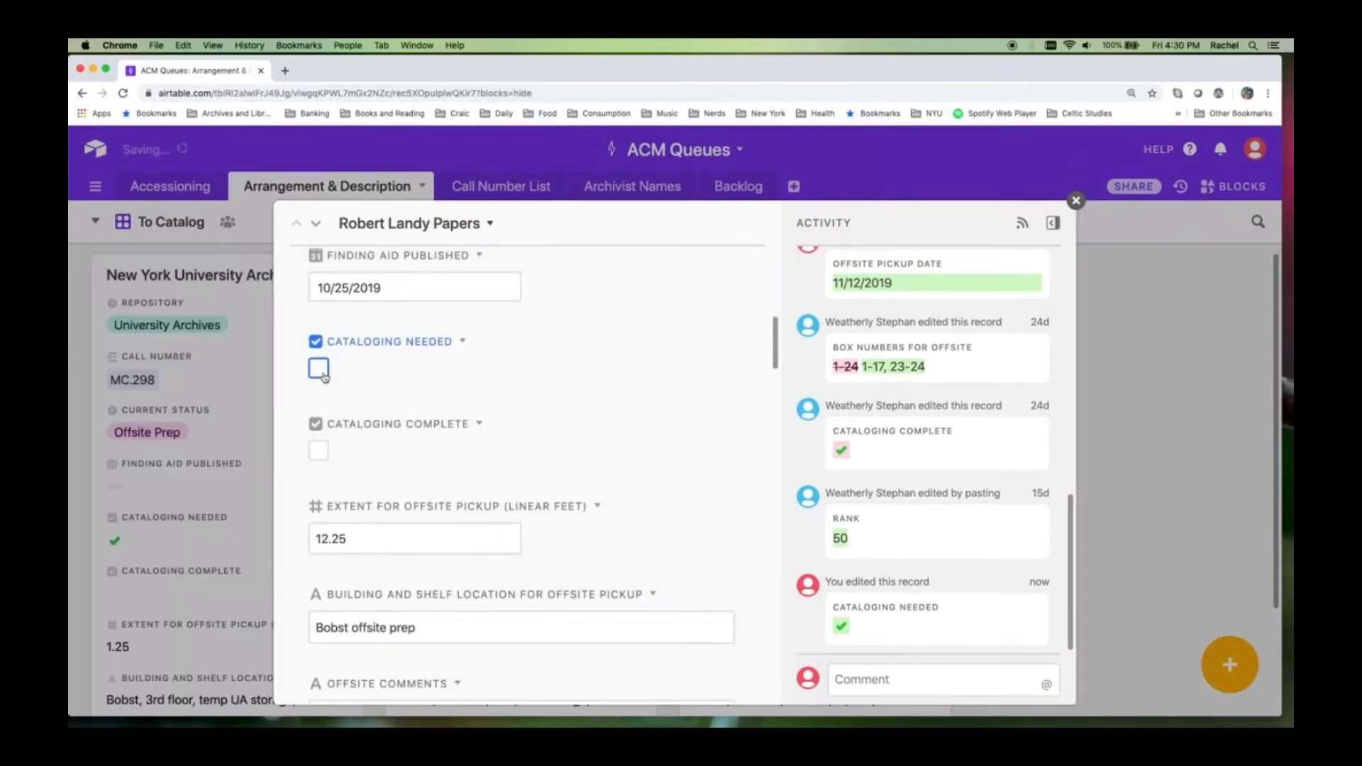
click(318, 451)
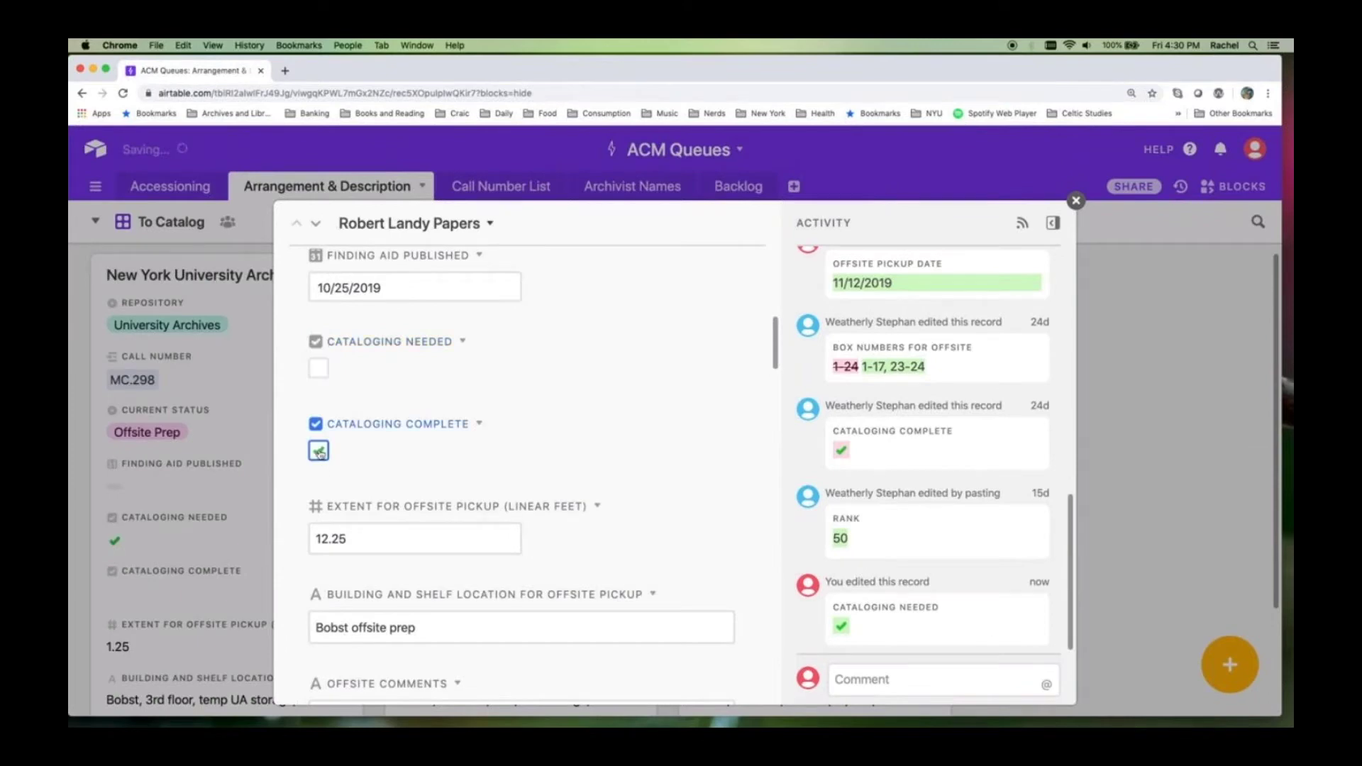
click(1076, 202)
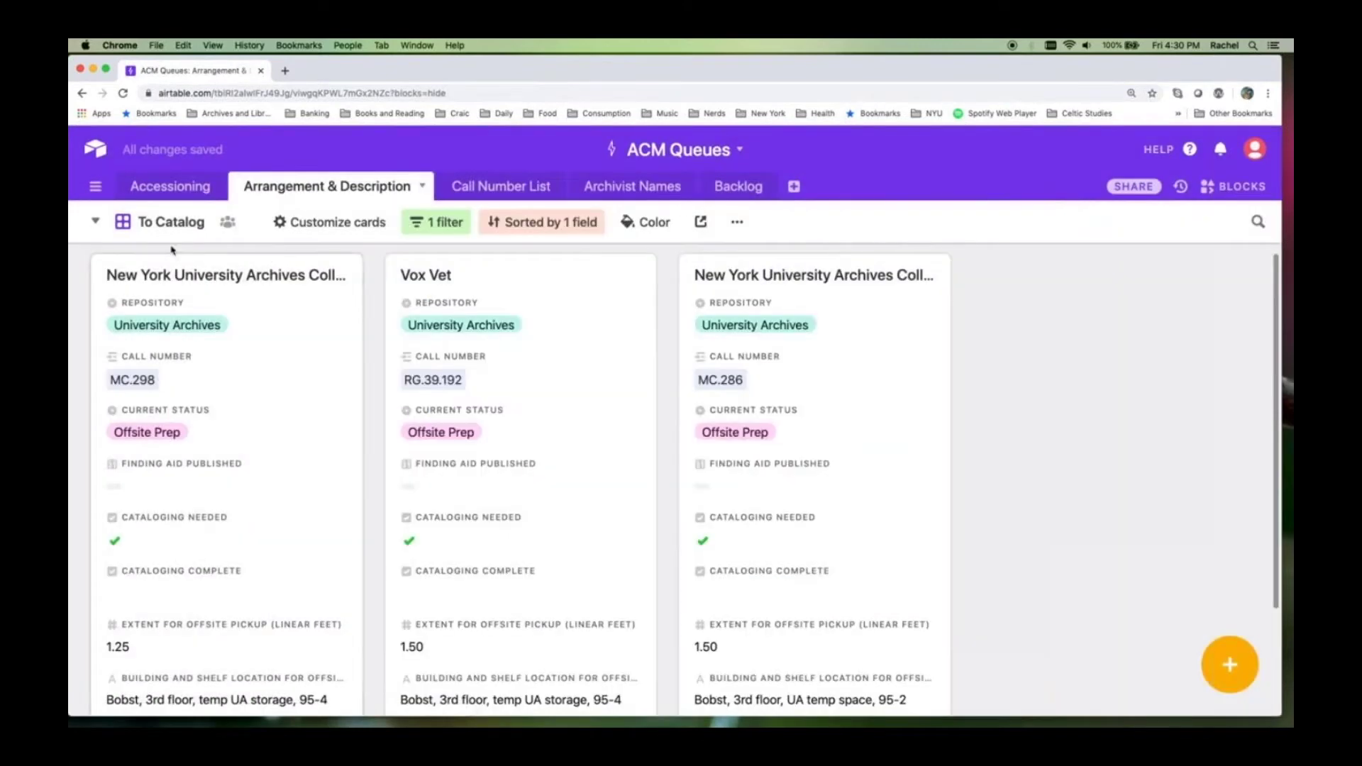
- Switch the Arrangement & Description table from the To Catalog view to the Next Offsite Pickup view
click(95, 221)
scroll(180, 336, down, 1)
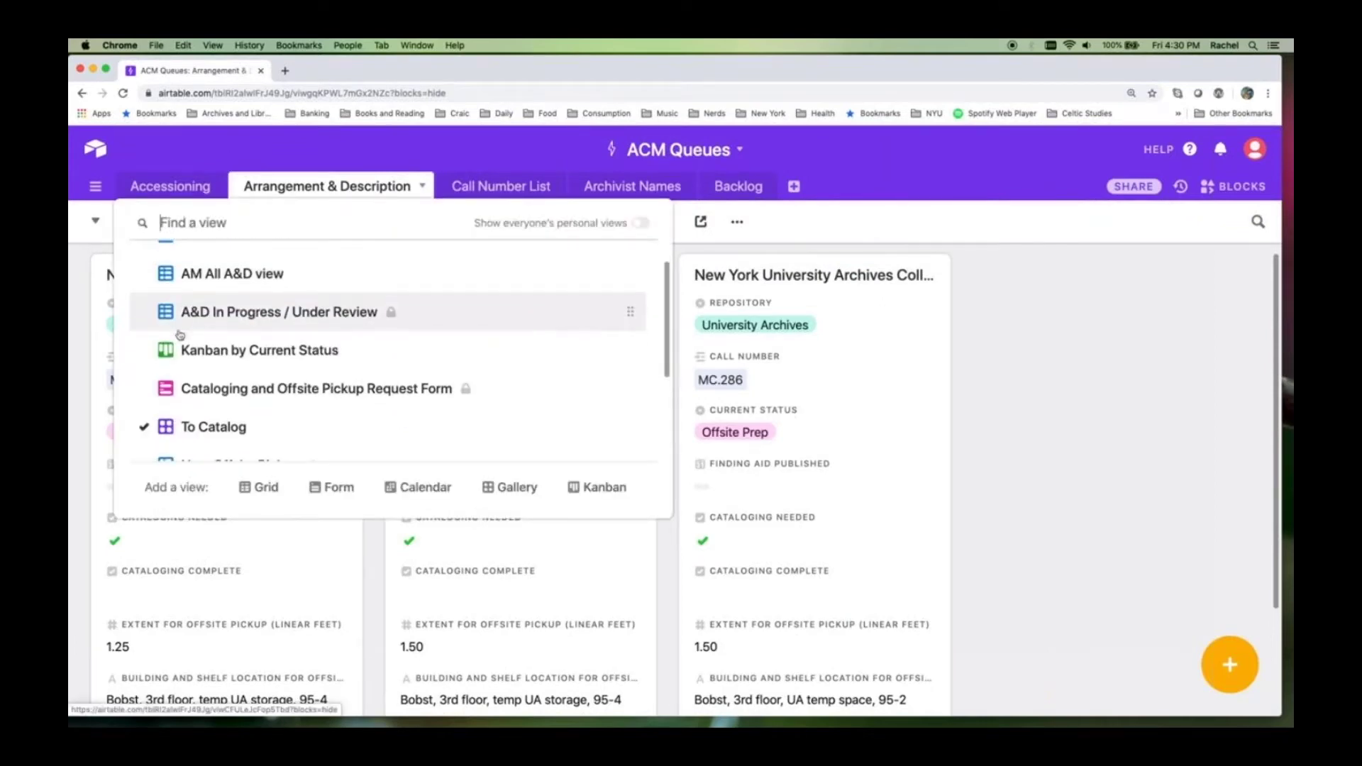
click(222, 435)
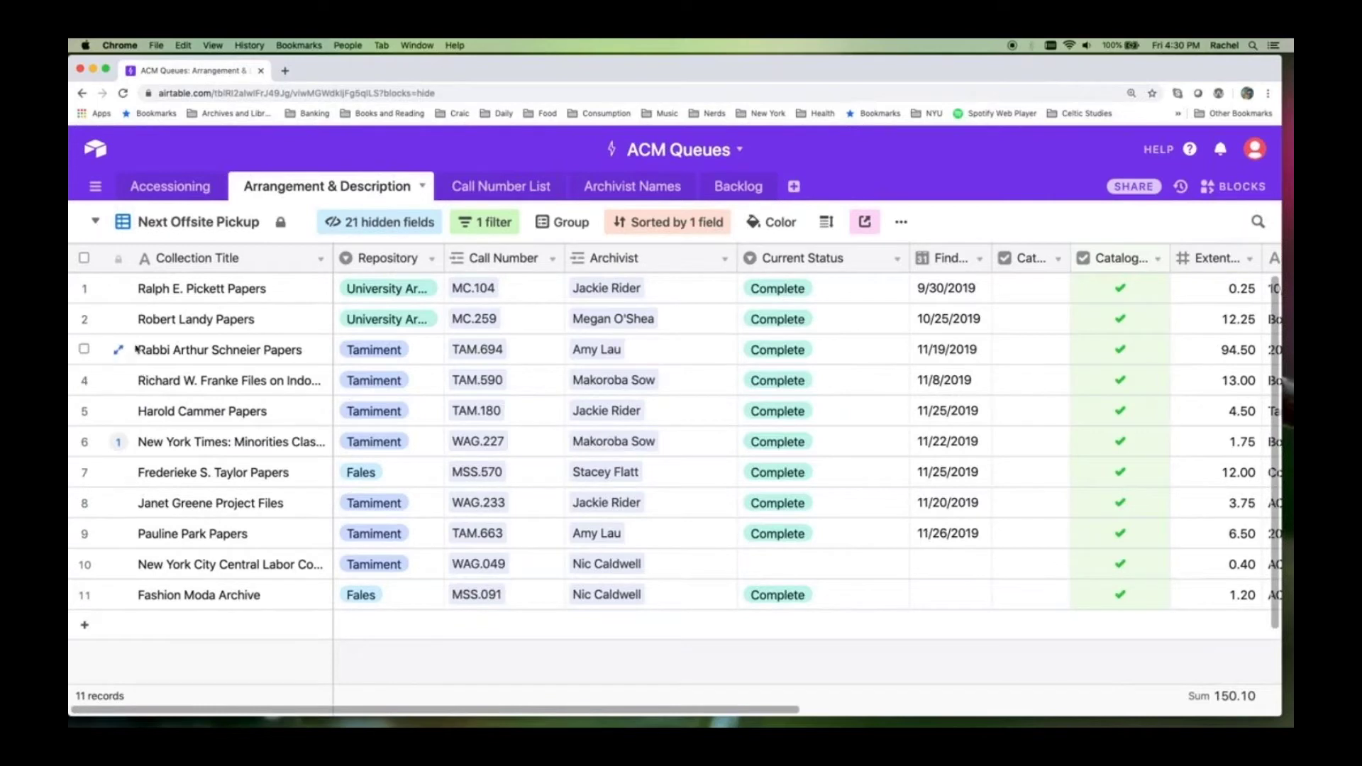
- Expand the MC.259 collection record in the Next Offsite Pickup view and review its repository, call number and archivist fields
click(119, 320)
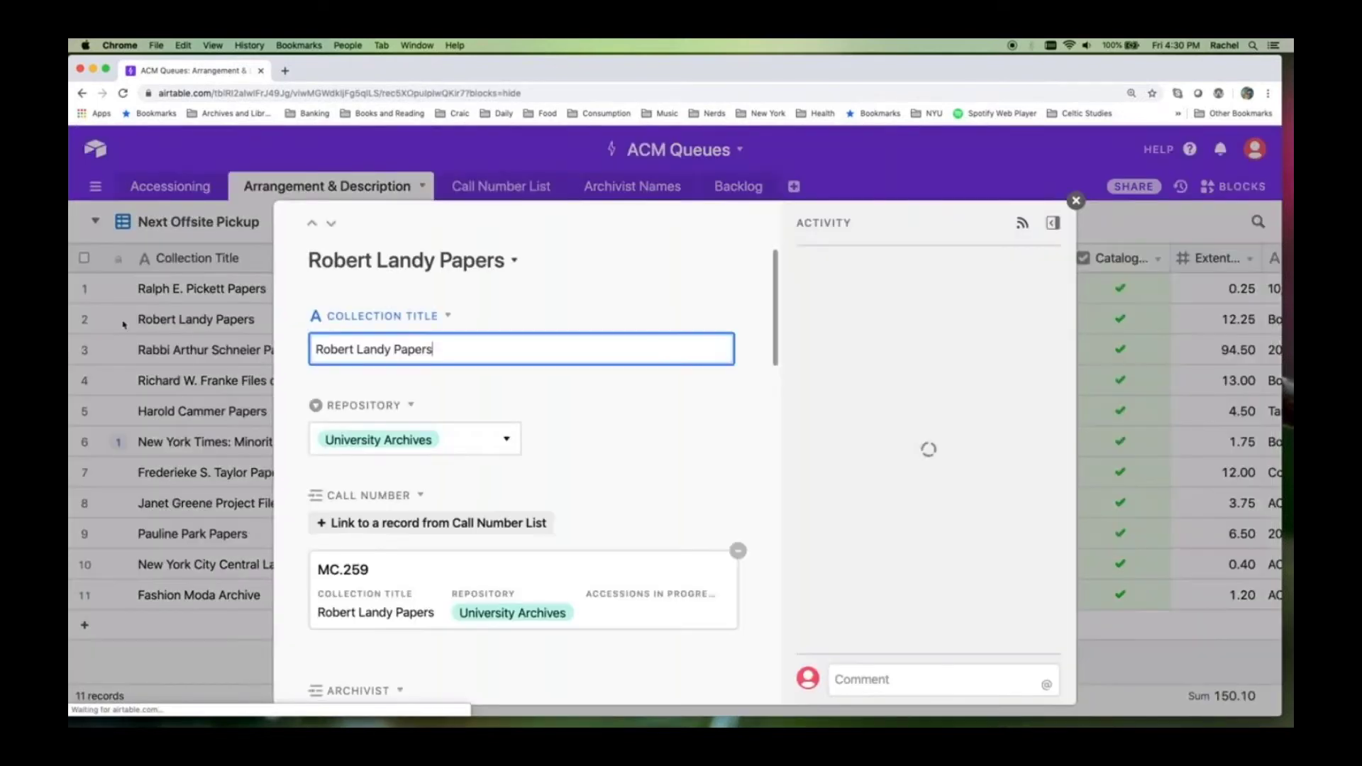
scroll(573, 473, down, 3)
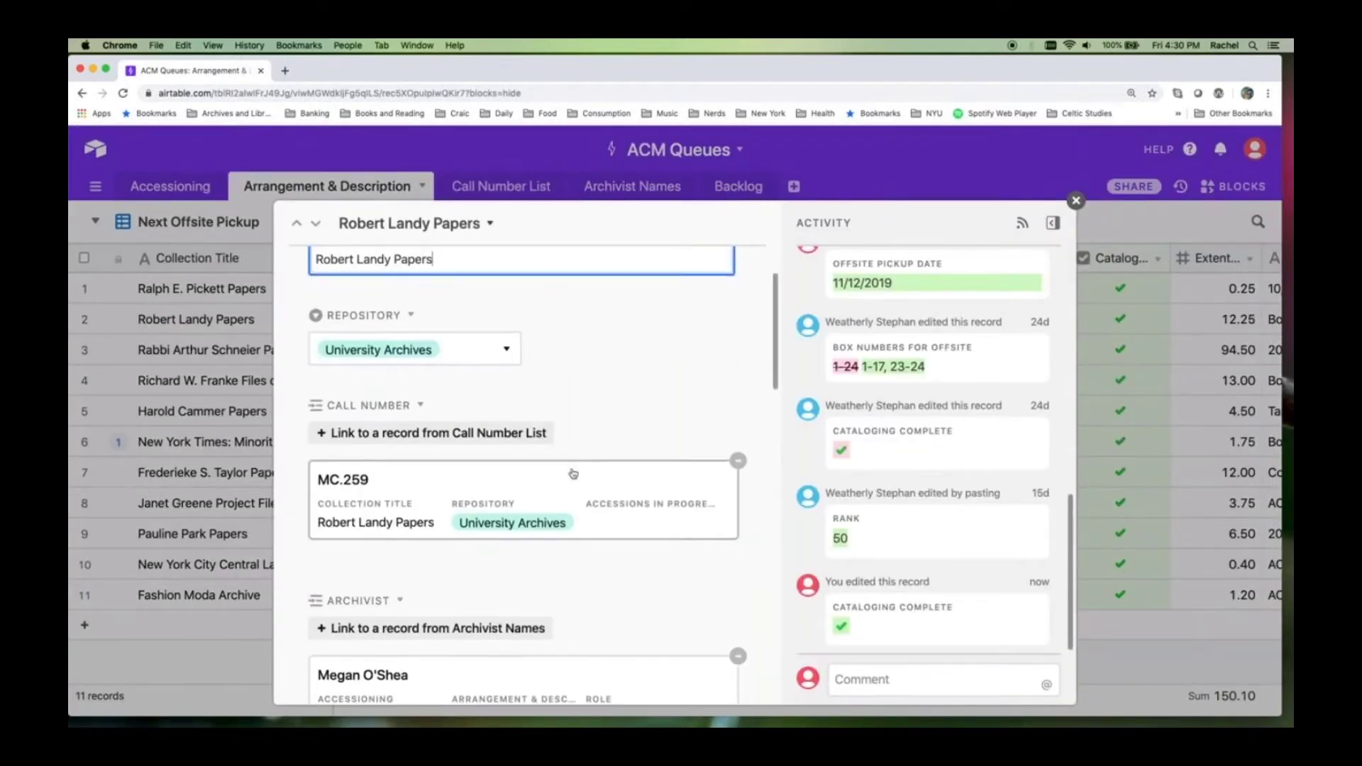
scroll(574, 473, up, 3)
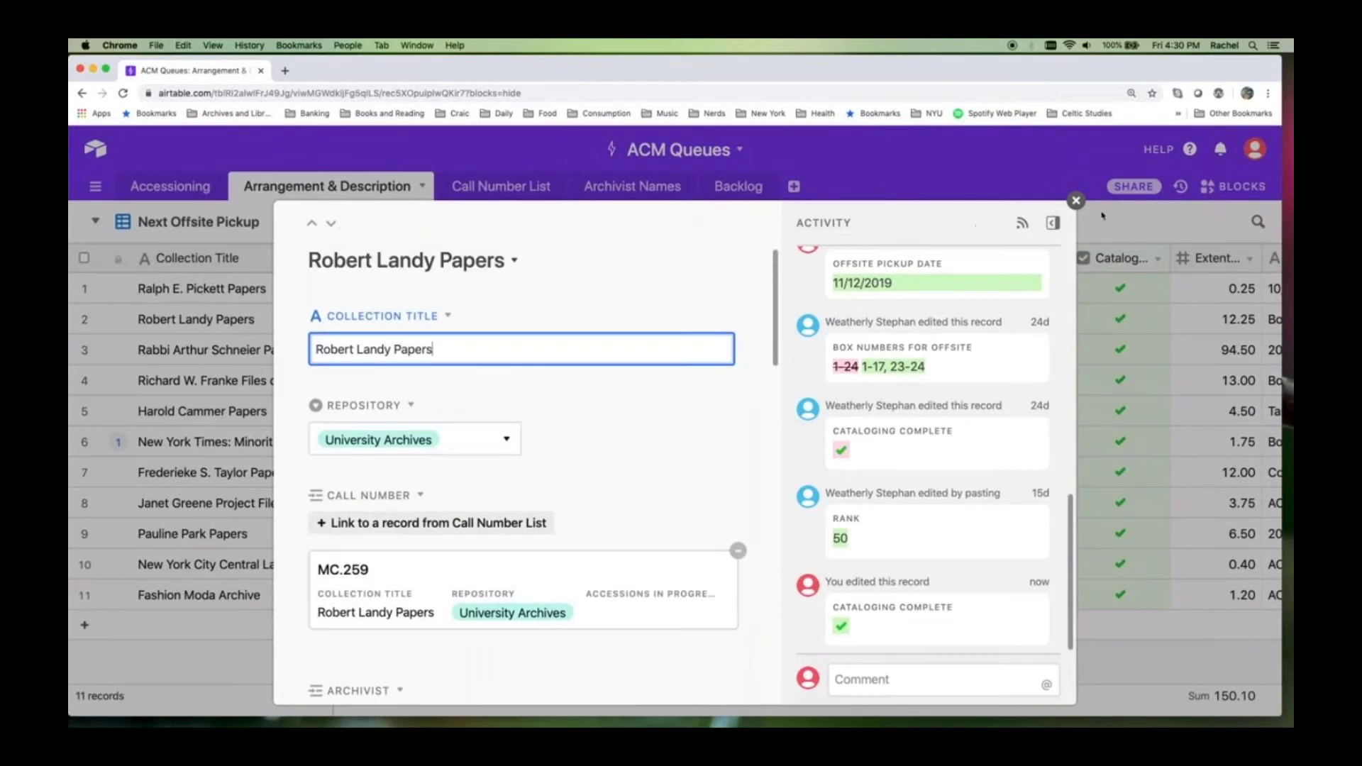
- Close the expanded record and clear Cataloging Complete for the MC.259 collection in the Next Offsite Pickup view
click(1077, 201)
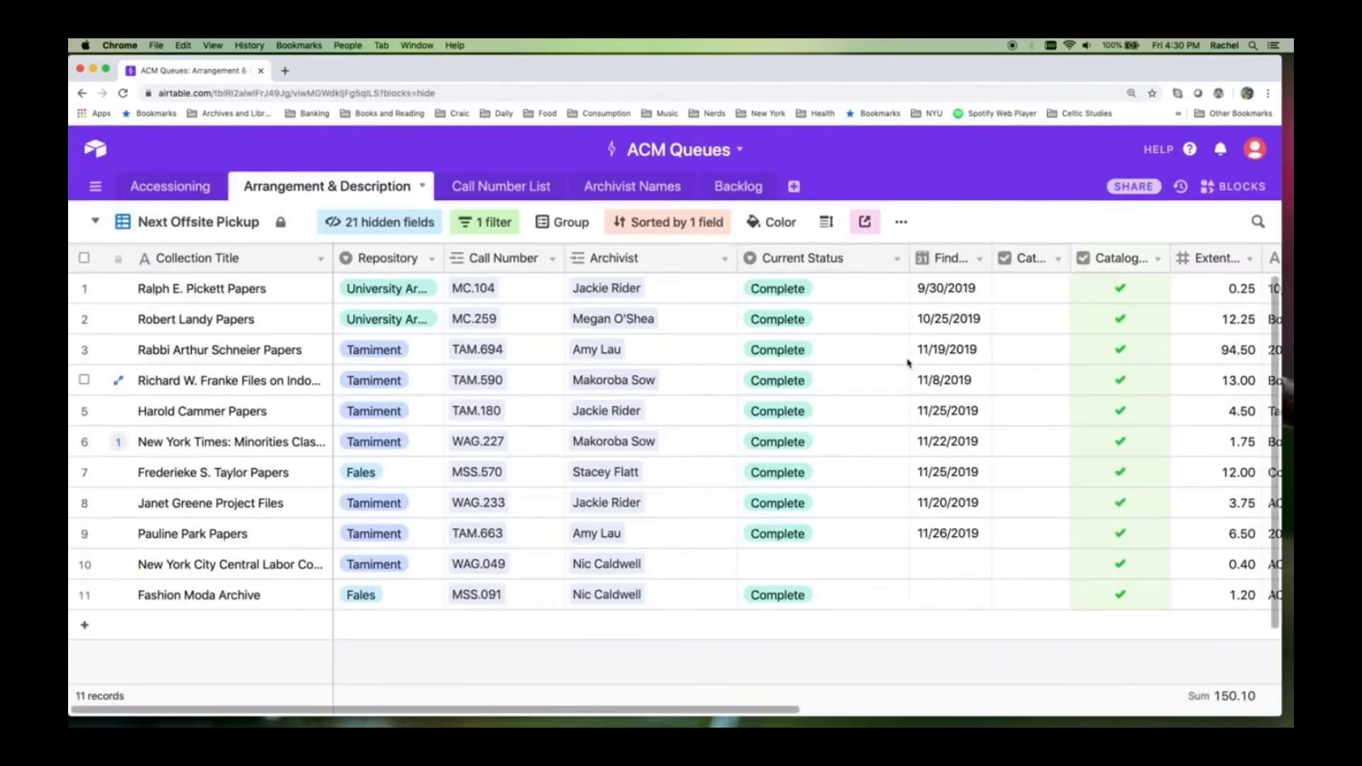
click(1121, 319)
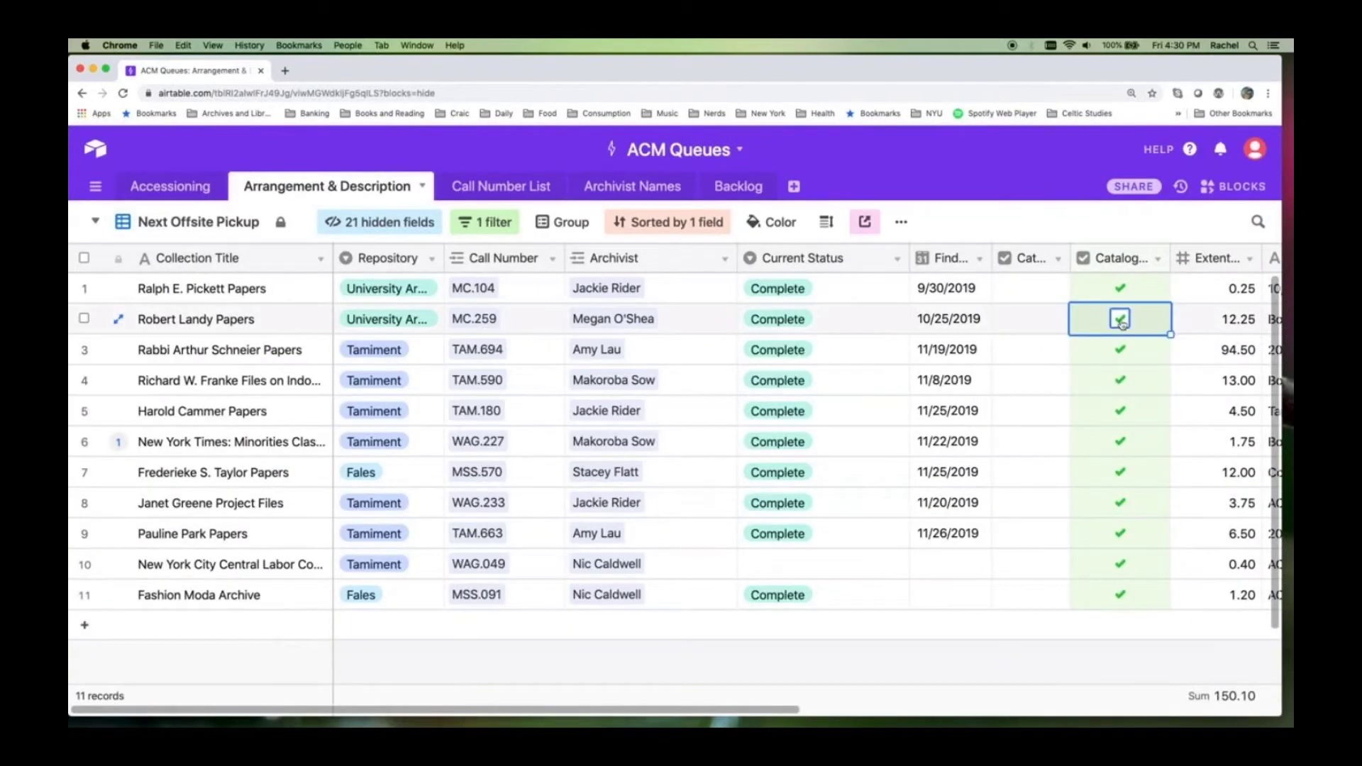
click(1120, 320)
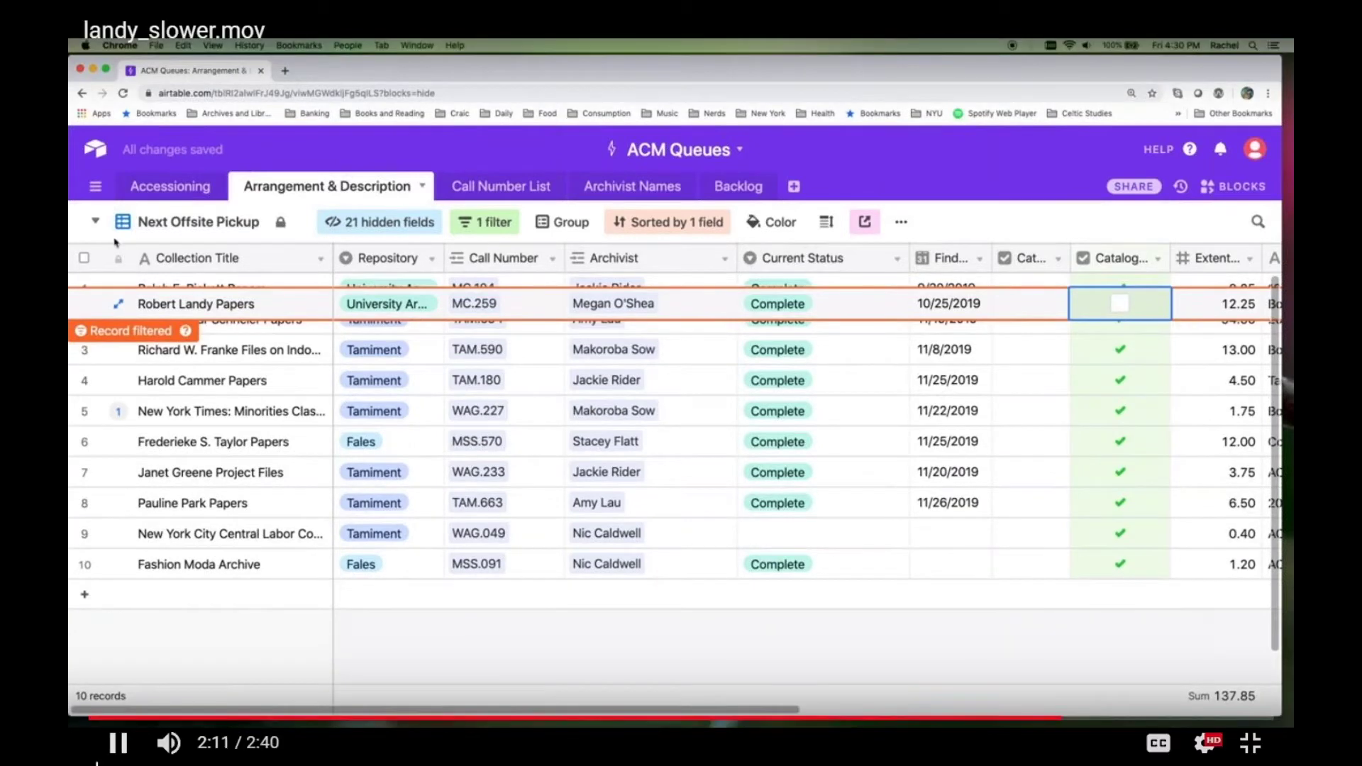
- Switch to the Completed Arrangement & Description AY 2020 view and inspect its Current Status filter conditions
click(95, 221)
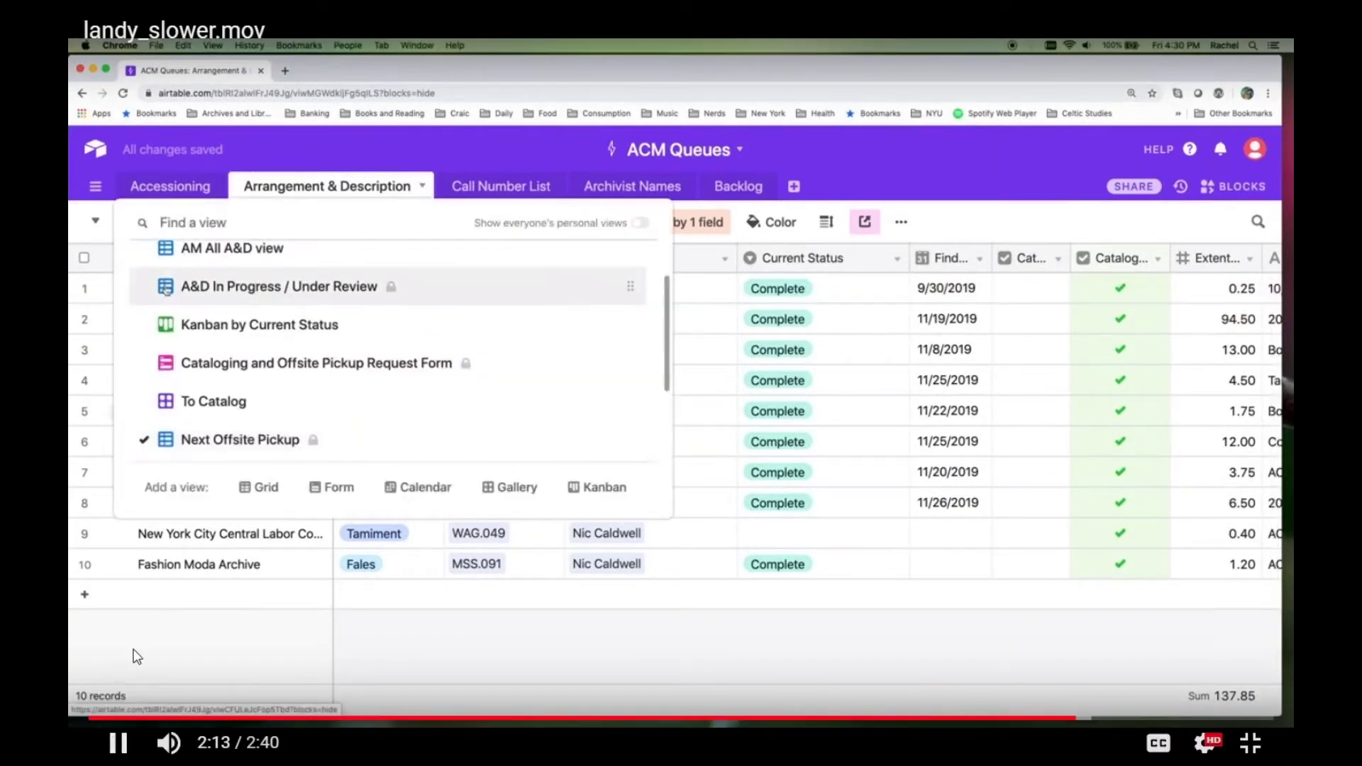
scroll(170, 320, down, 3)
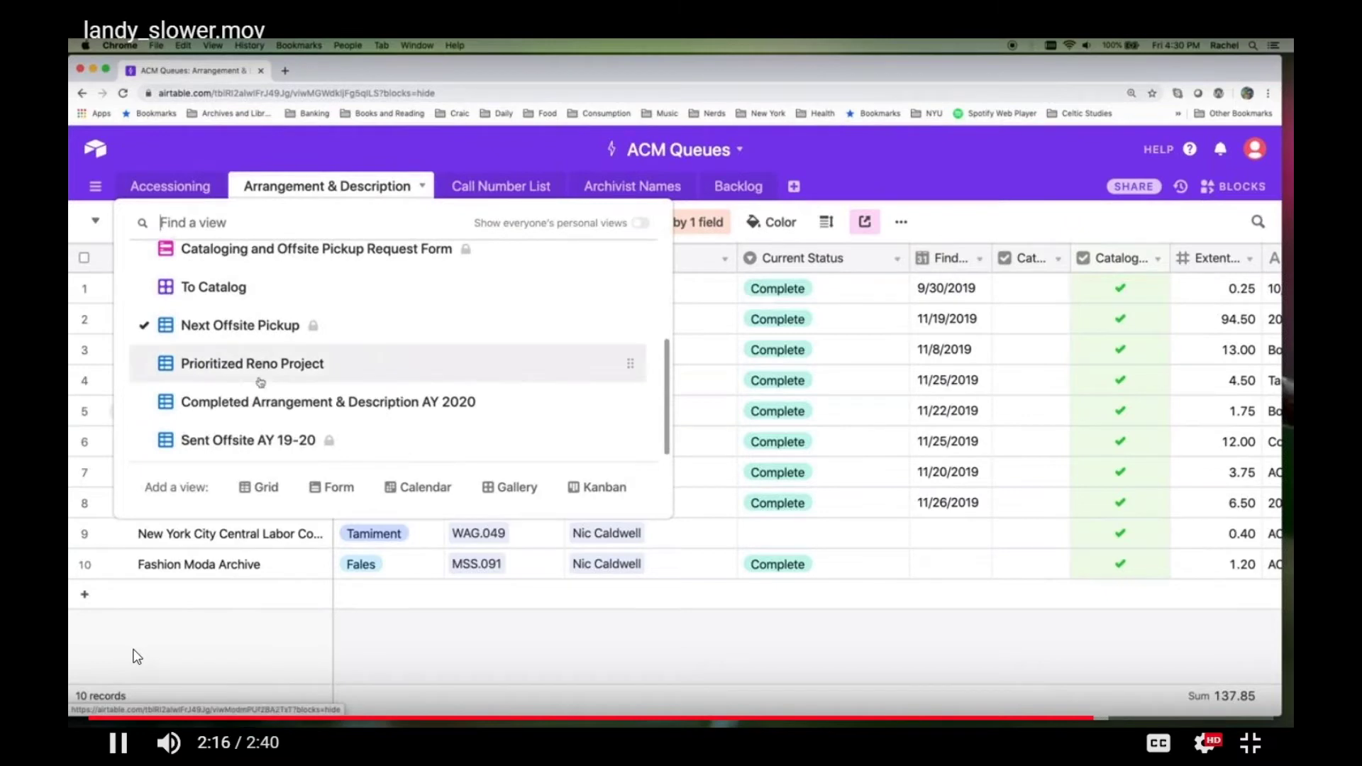
click(258, 399)
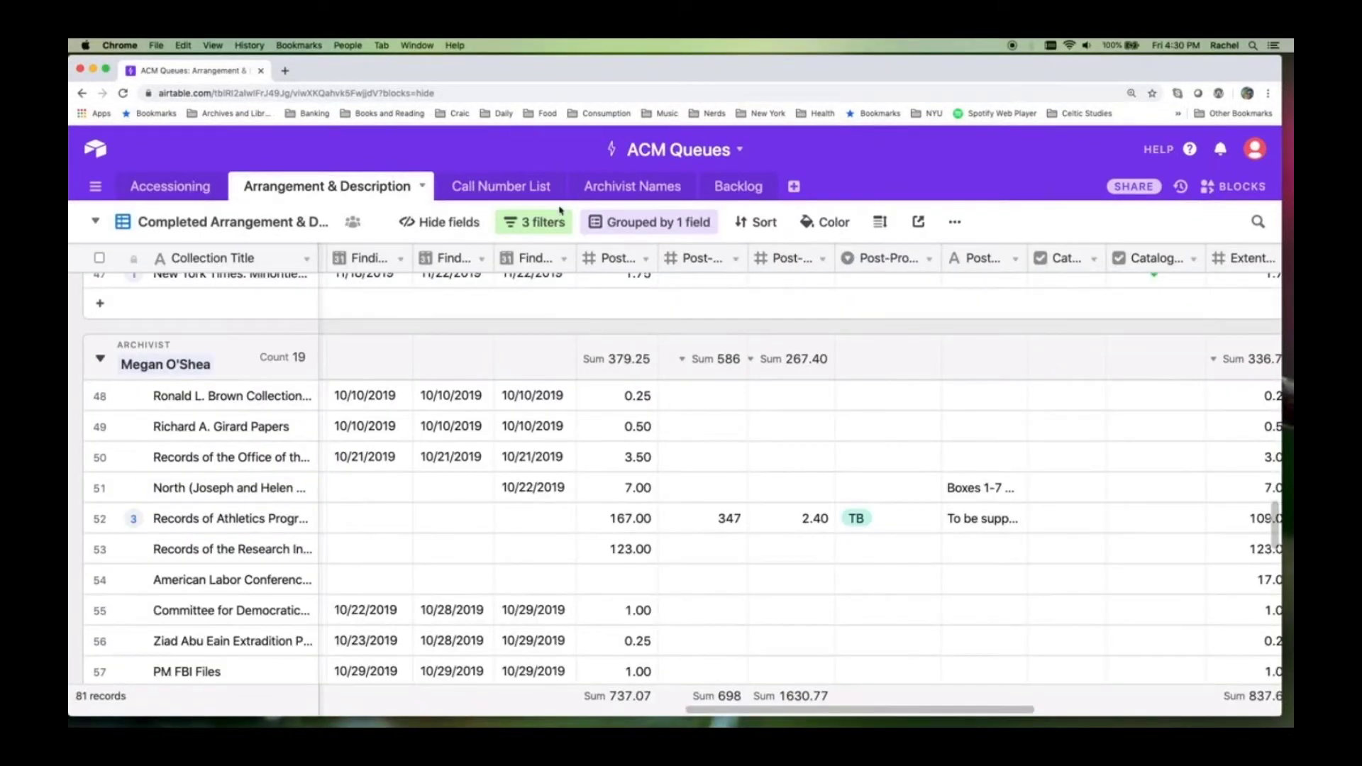
click(554, 220)
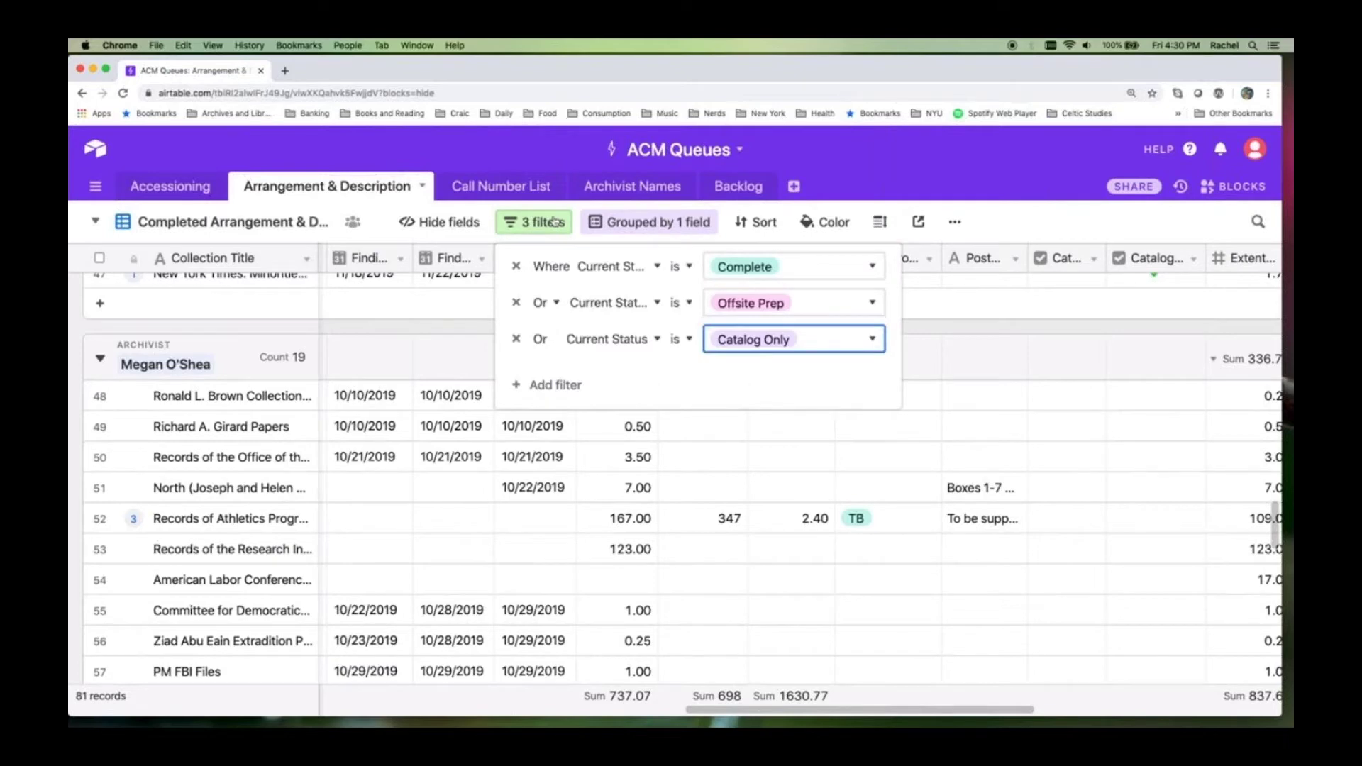
click(554, 220)
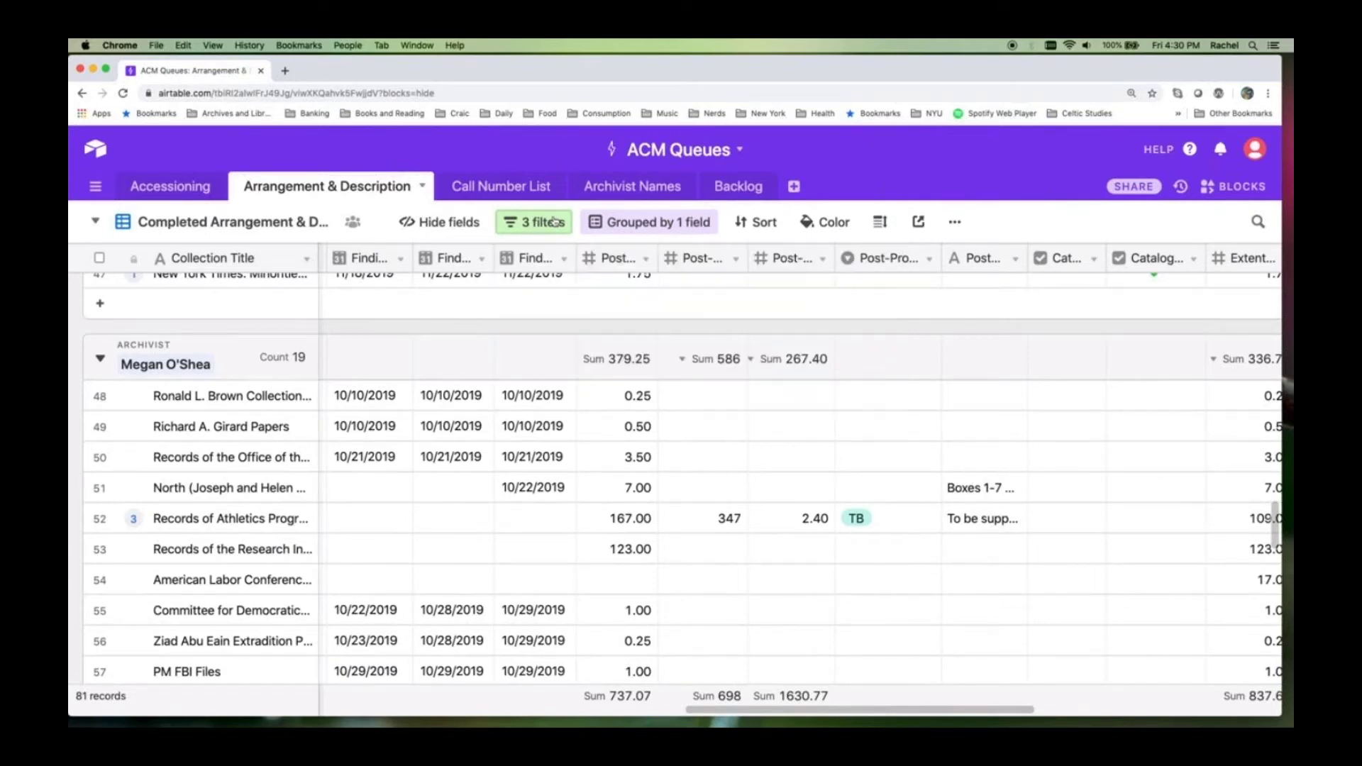
- Expand the MC.259 collection record in the completed view to check its fields and activity, and close it
scroll(269, 460, down, 5)
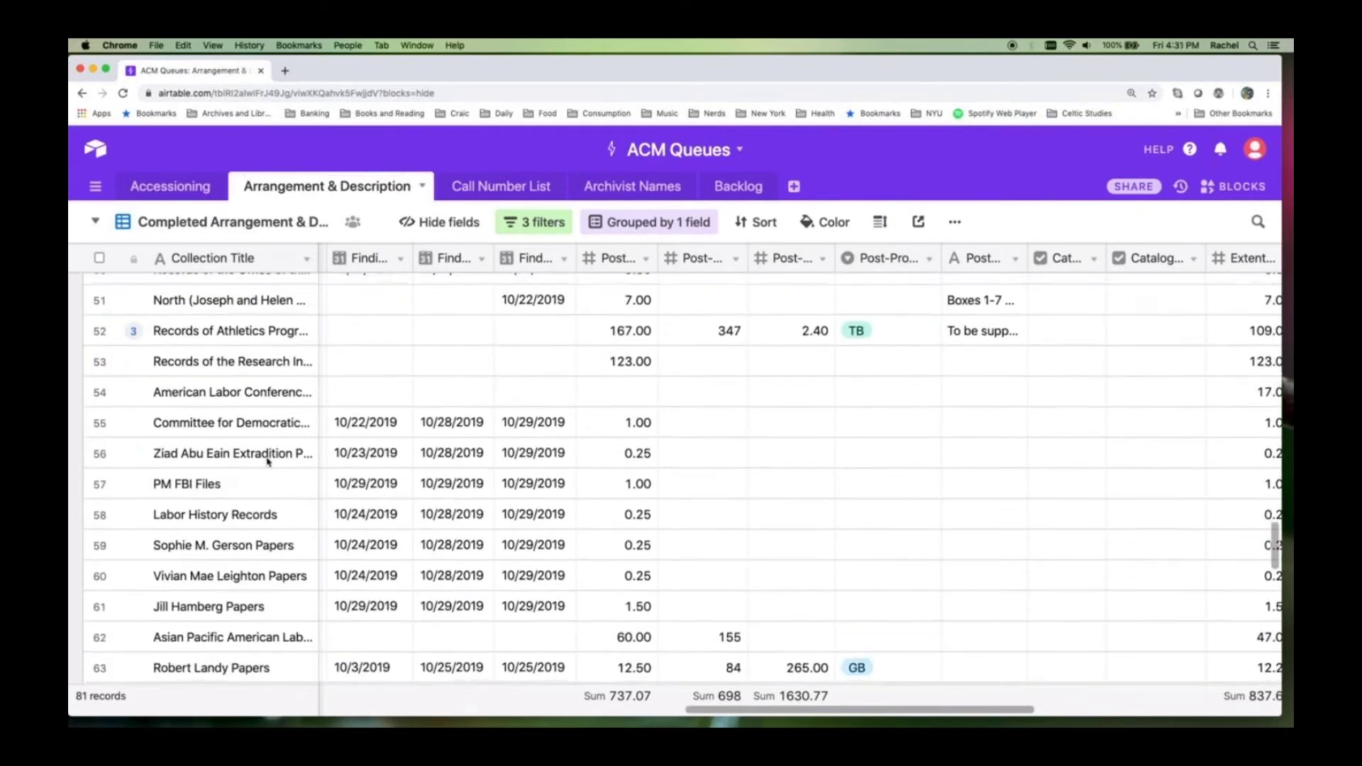
scroll(268, 460, down, 1)
click(135, 644)
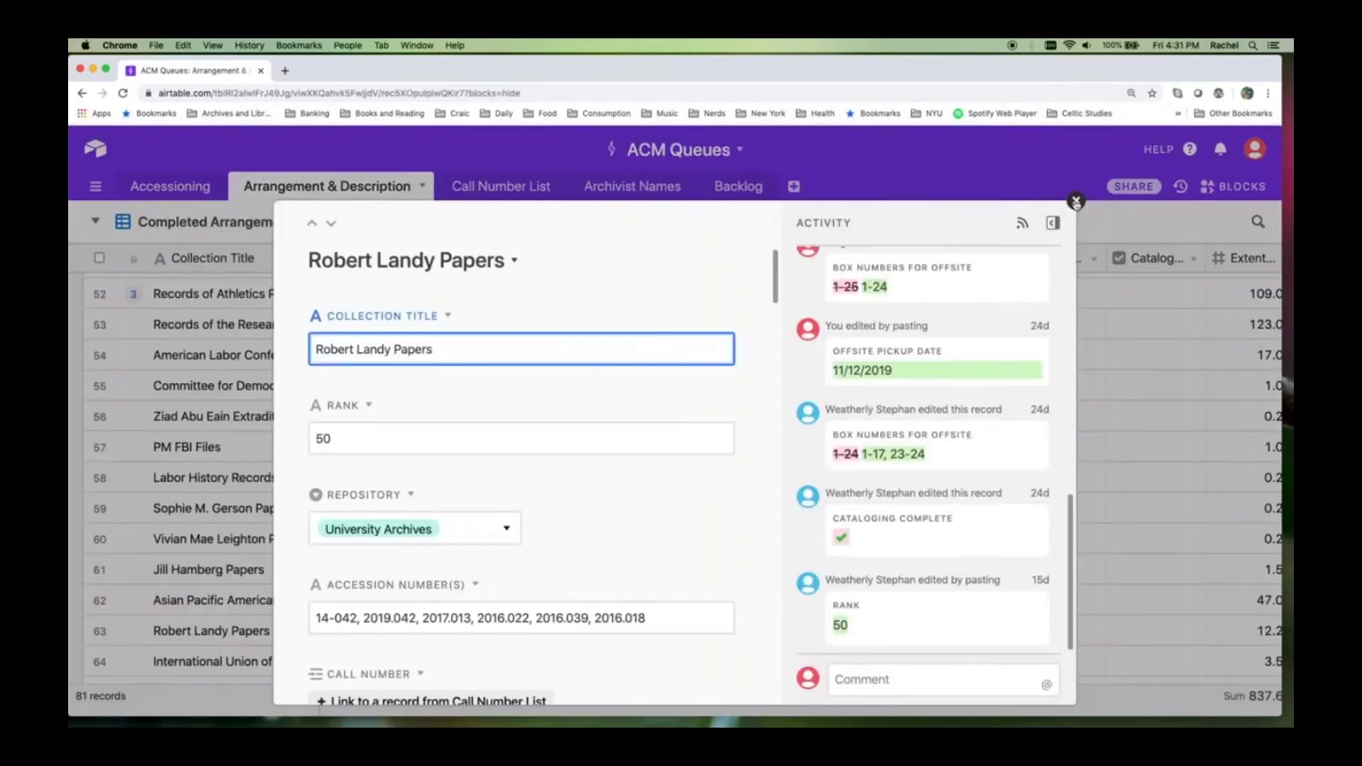
click(1075, 201)
- Switch the Arrangement & Description table to the Sent Offsite AY 19-20 view
click(95, 222)
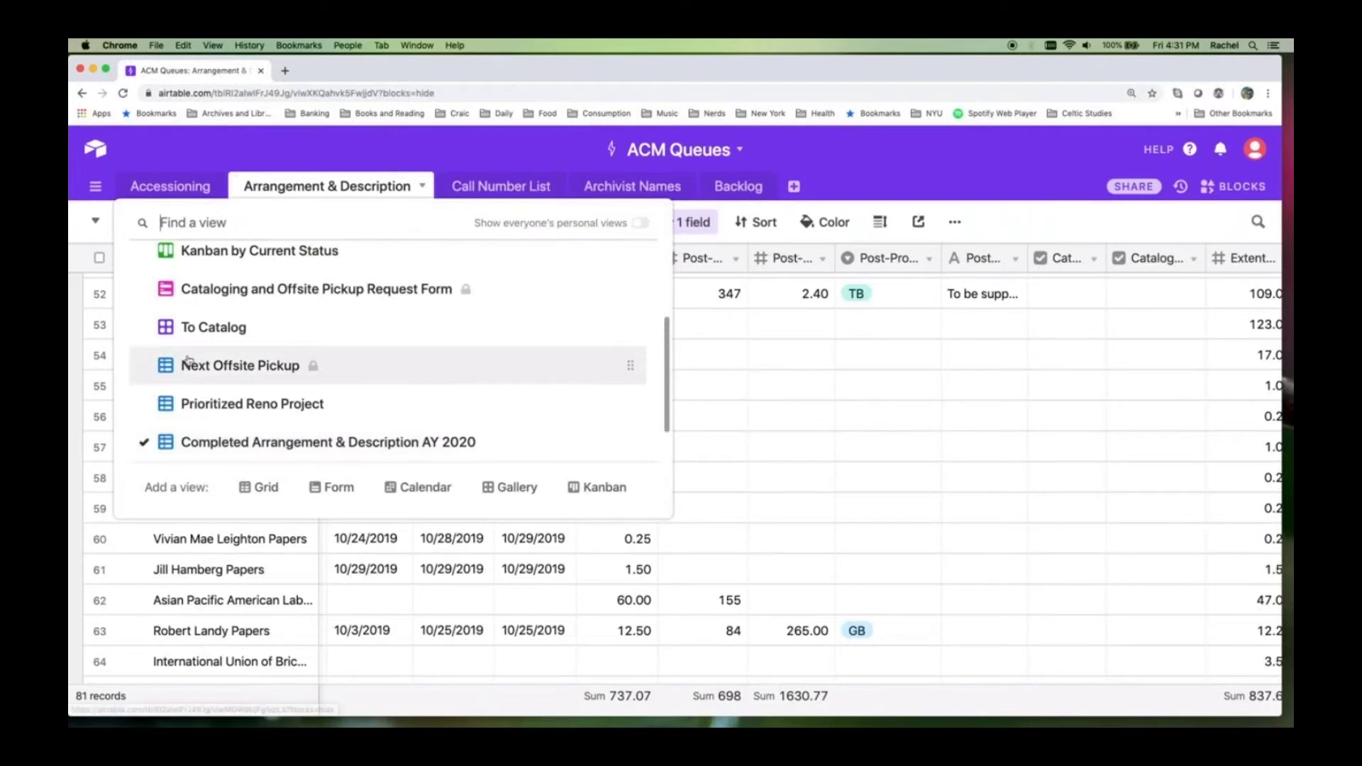
scroll(188, 358, down, 2)
click(213, 435)
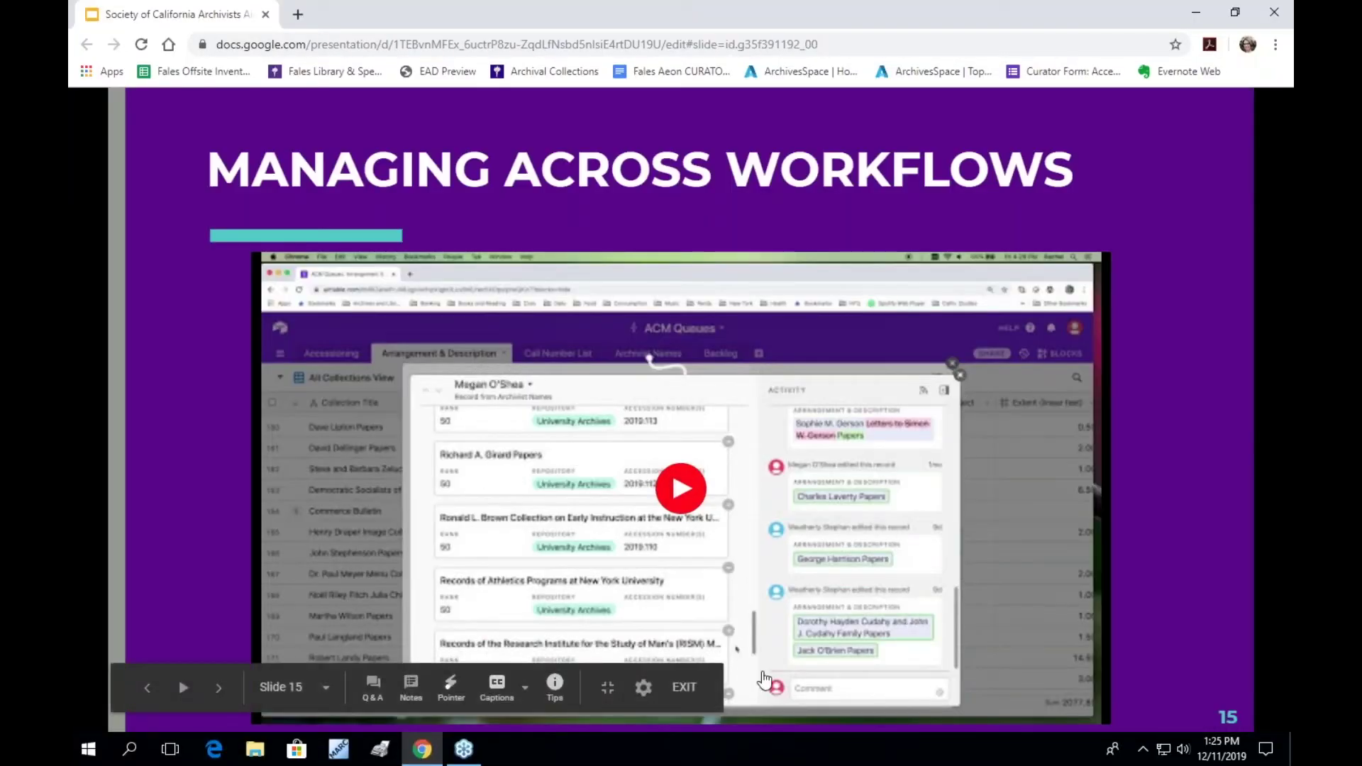
- Advance the slideshow to slide 16, the Communicating Work Status overview
click(219, 688)
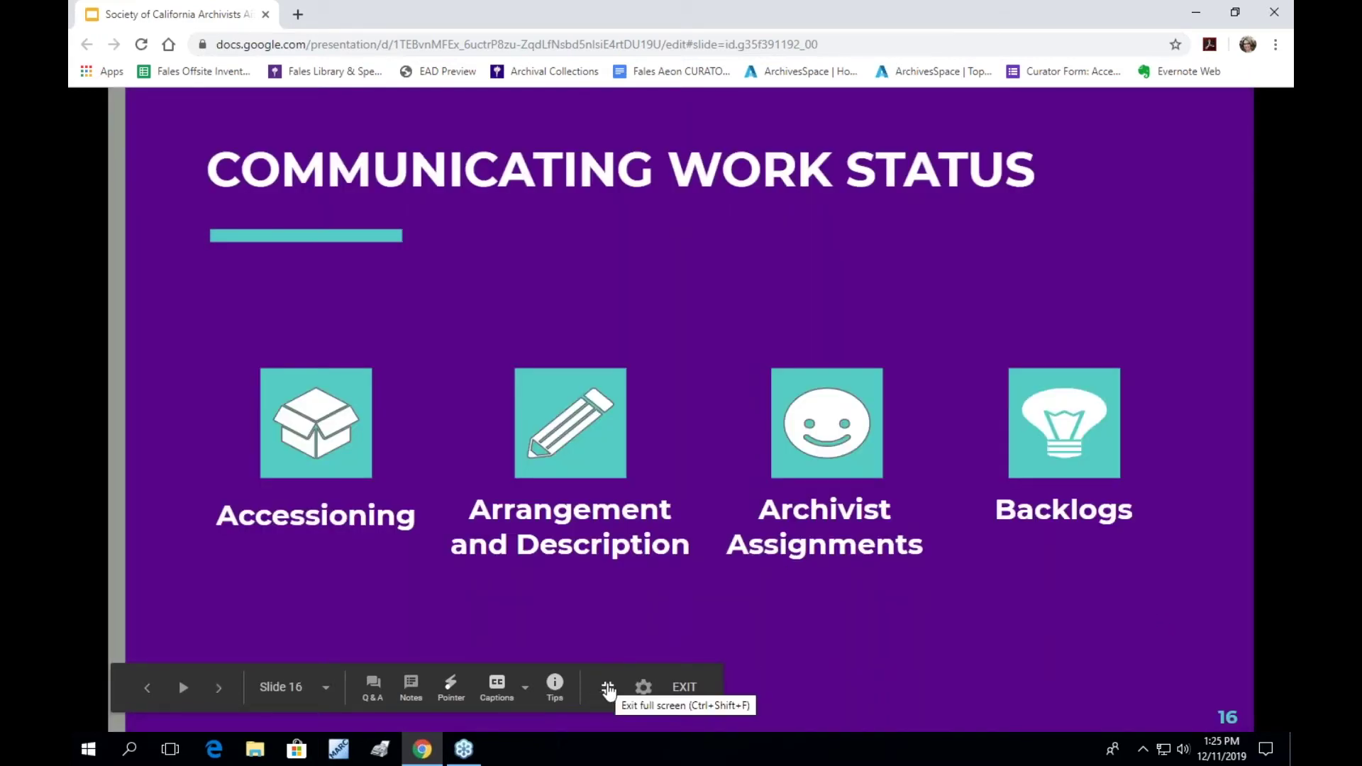
click(1131, 646)
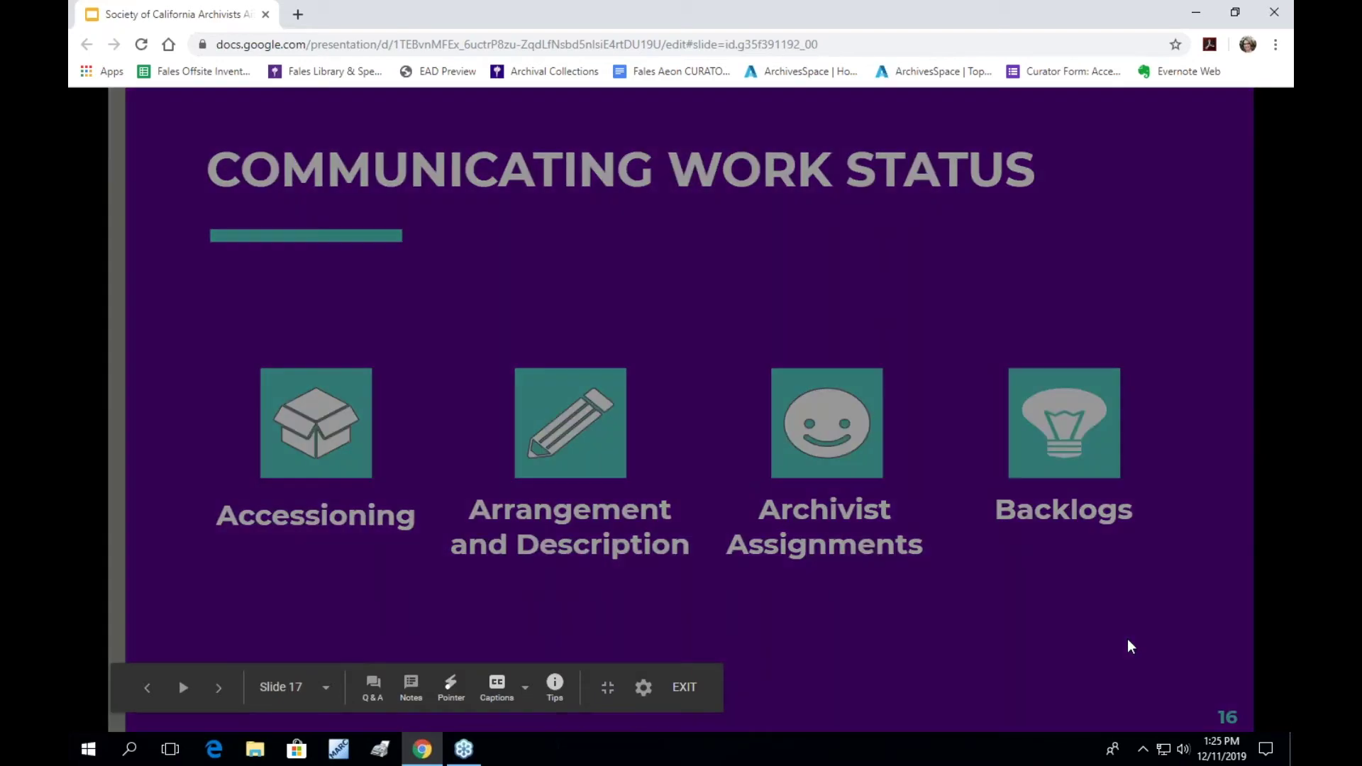
key(Left)
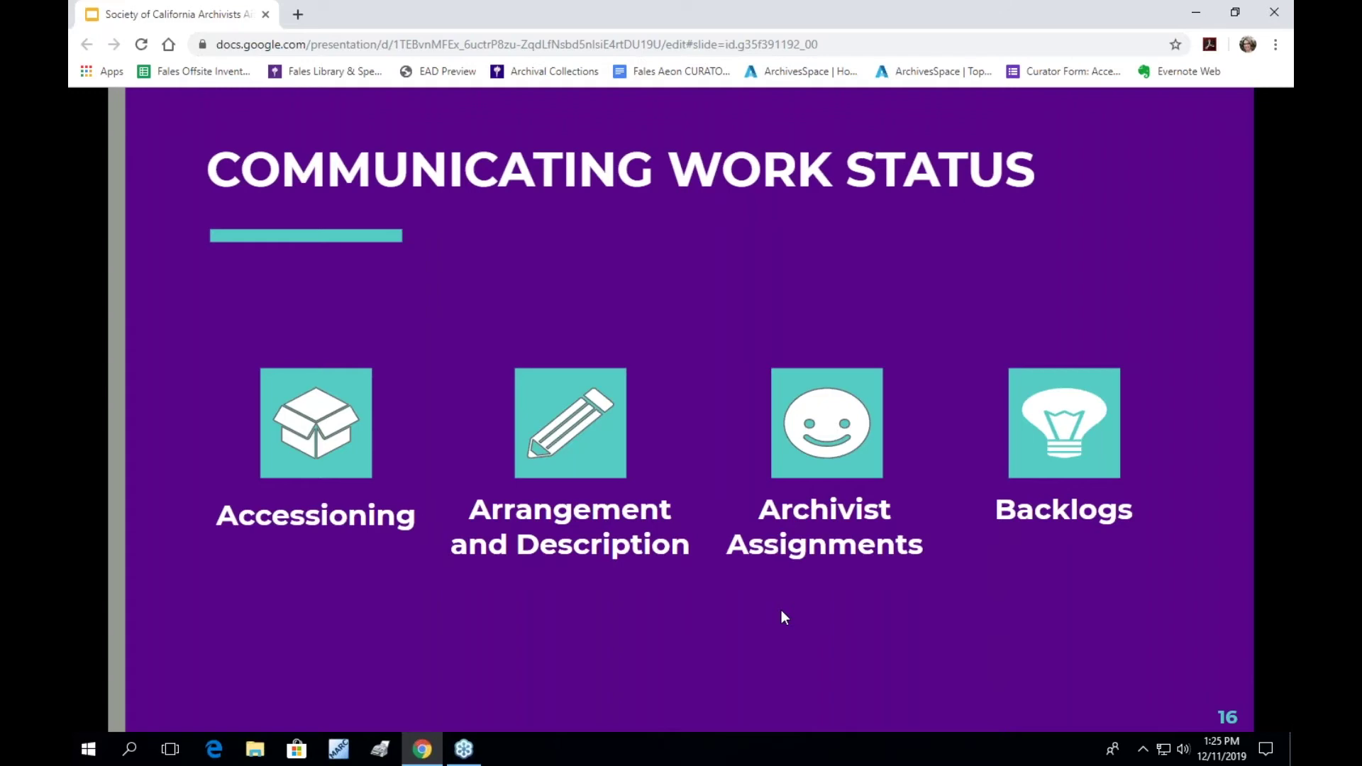
- Advance the slideshow to slide 19 and play its embedded video in full screen
key(Right)
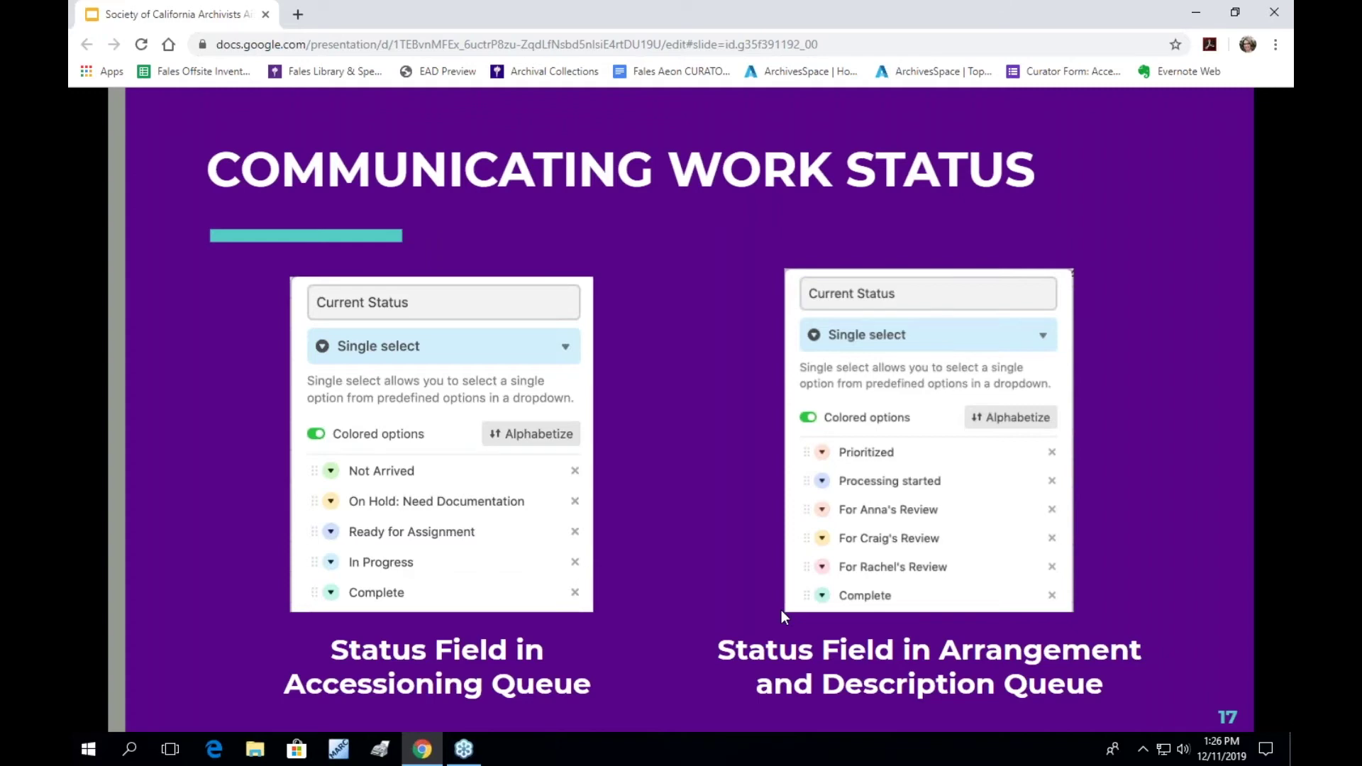
key(Right)
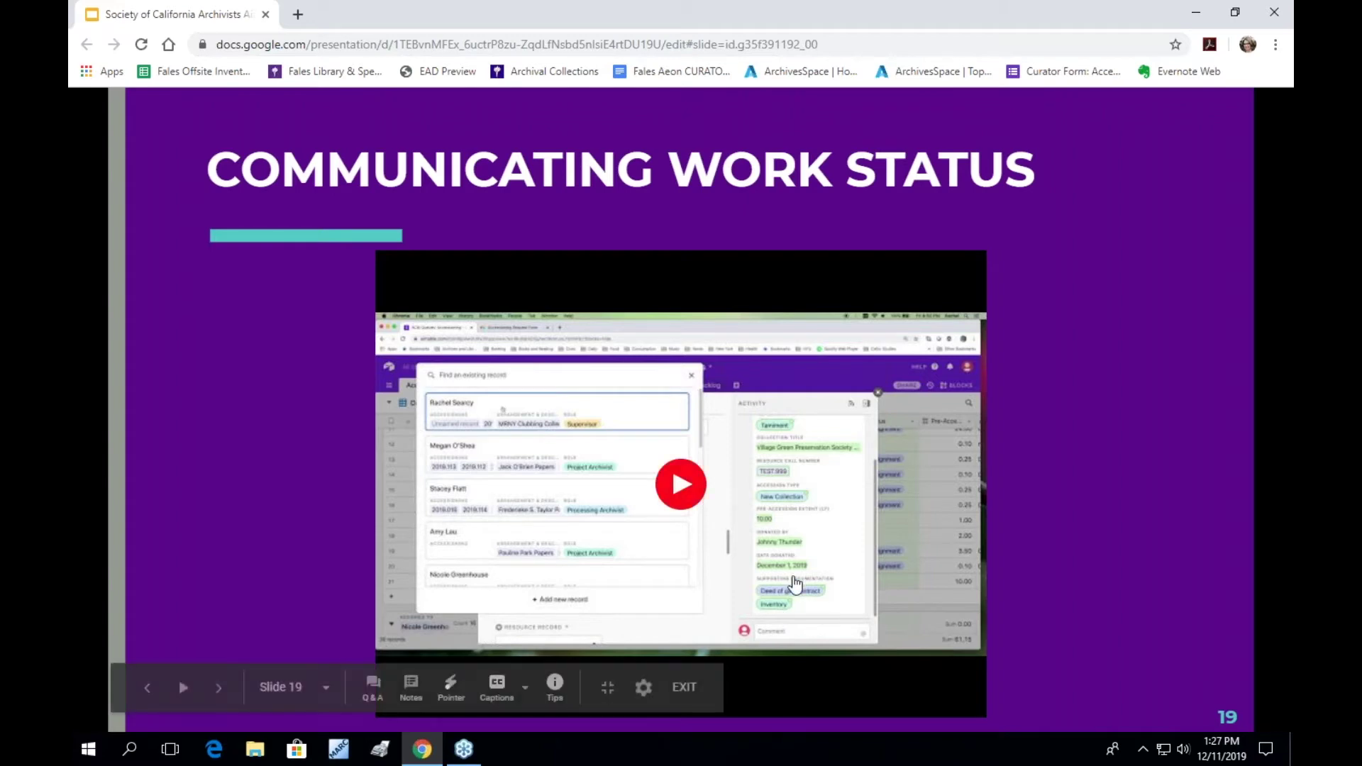
click(678, 485)
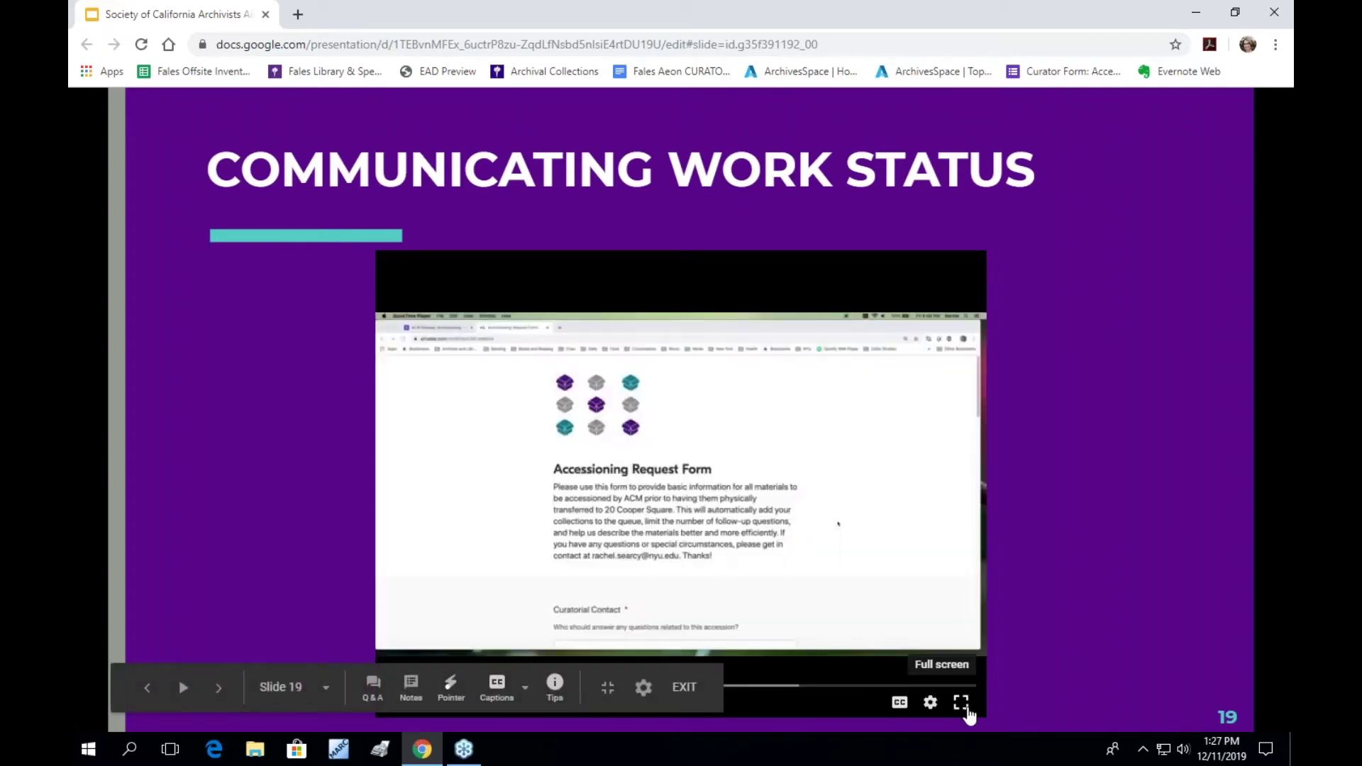
click(961, 703)
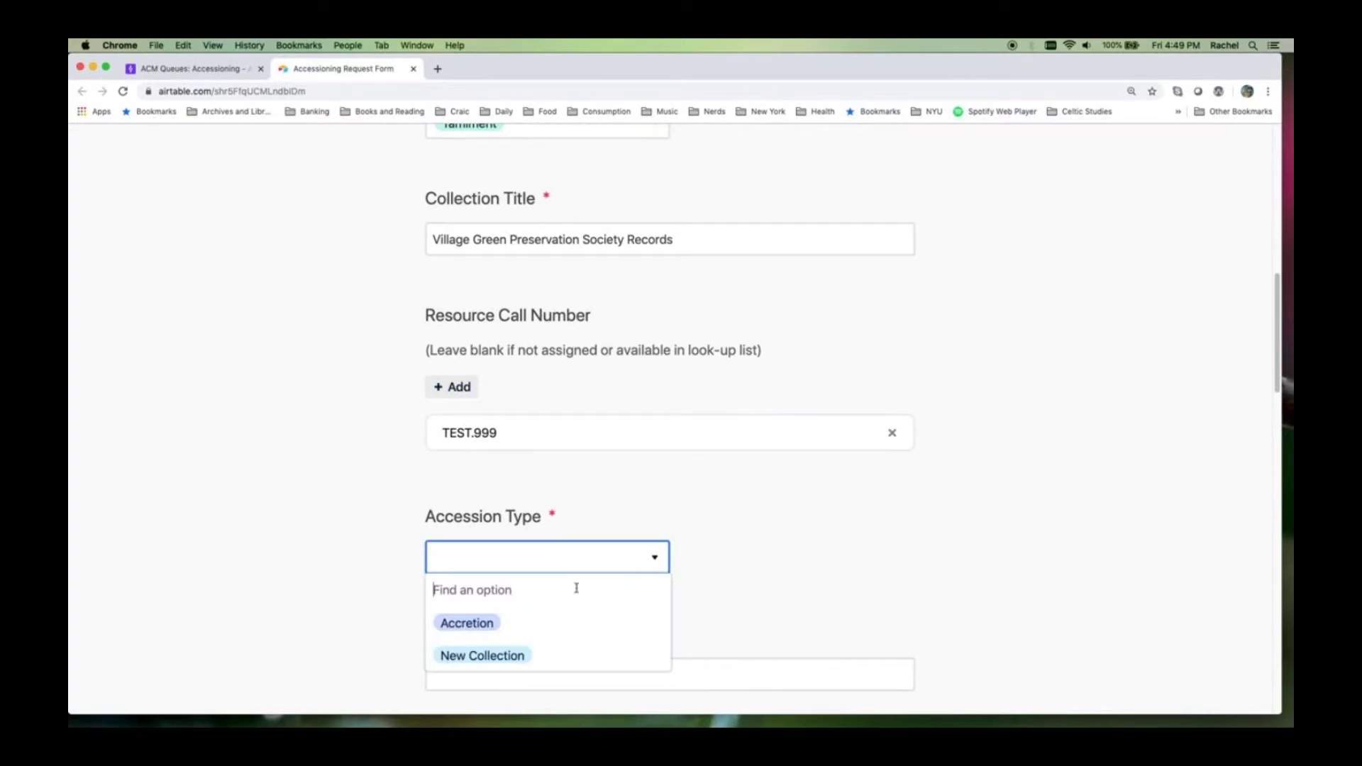
- Set the Accession Type to New Collection and enter the donor's name in the Accessioning Request Form
click(531, 582)
text(Johnny Thunder)
scroll(567, 608, down, 2)
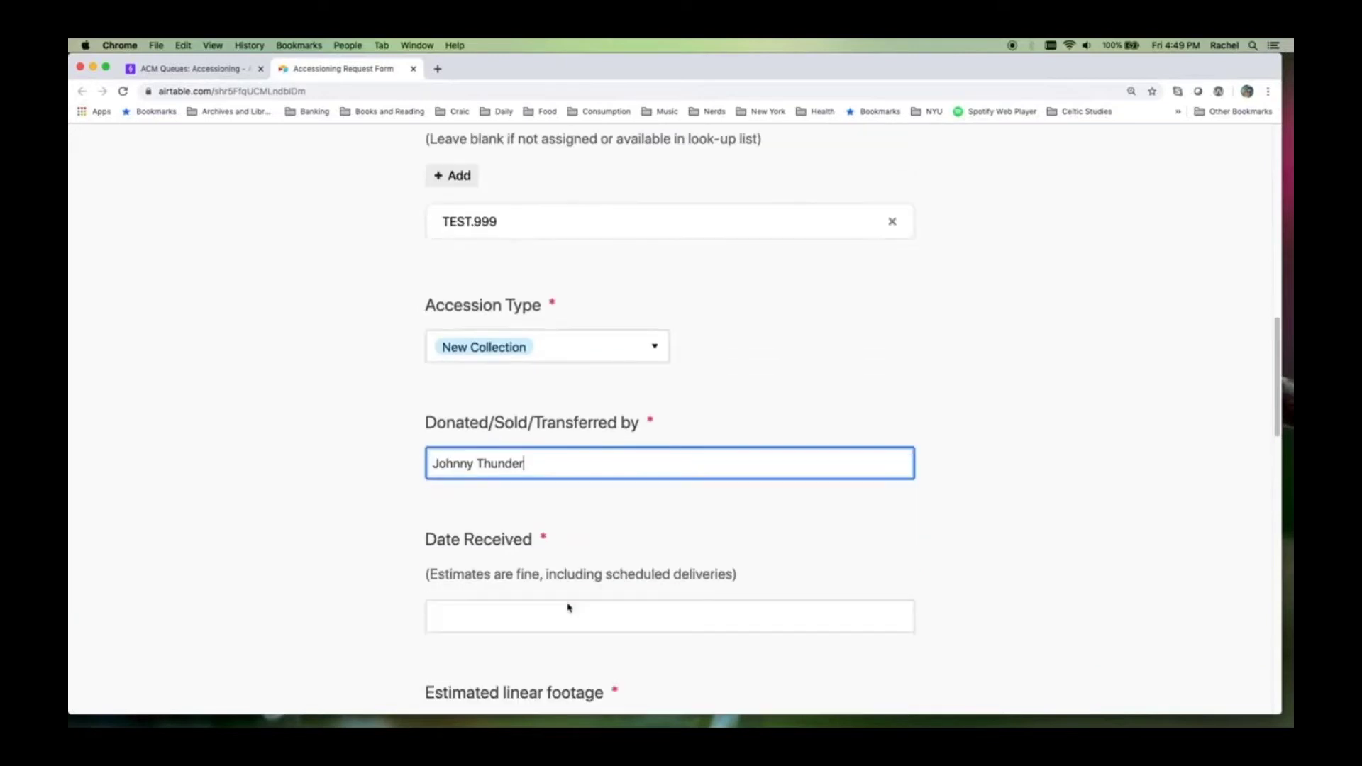
- Enter December 1, 2019 as the Date Received and 10 as the estimated linear footage
scroll(568, 608, down, 1)
click(549, 553)
text(Dece)
text(mn)
key(BackSpace)
key(BackSpace)
text(mber 1, 2019)
scroll(579, 526, down, 3)
click(566, 493)
text(10)
click(370, 566)
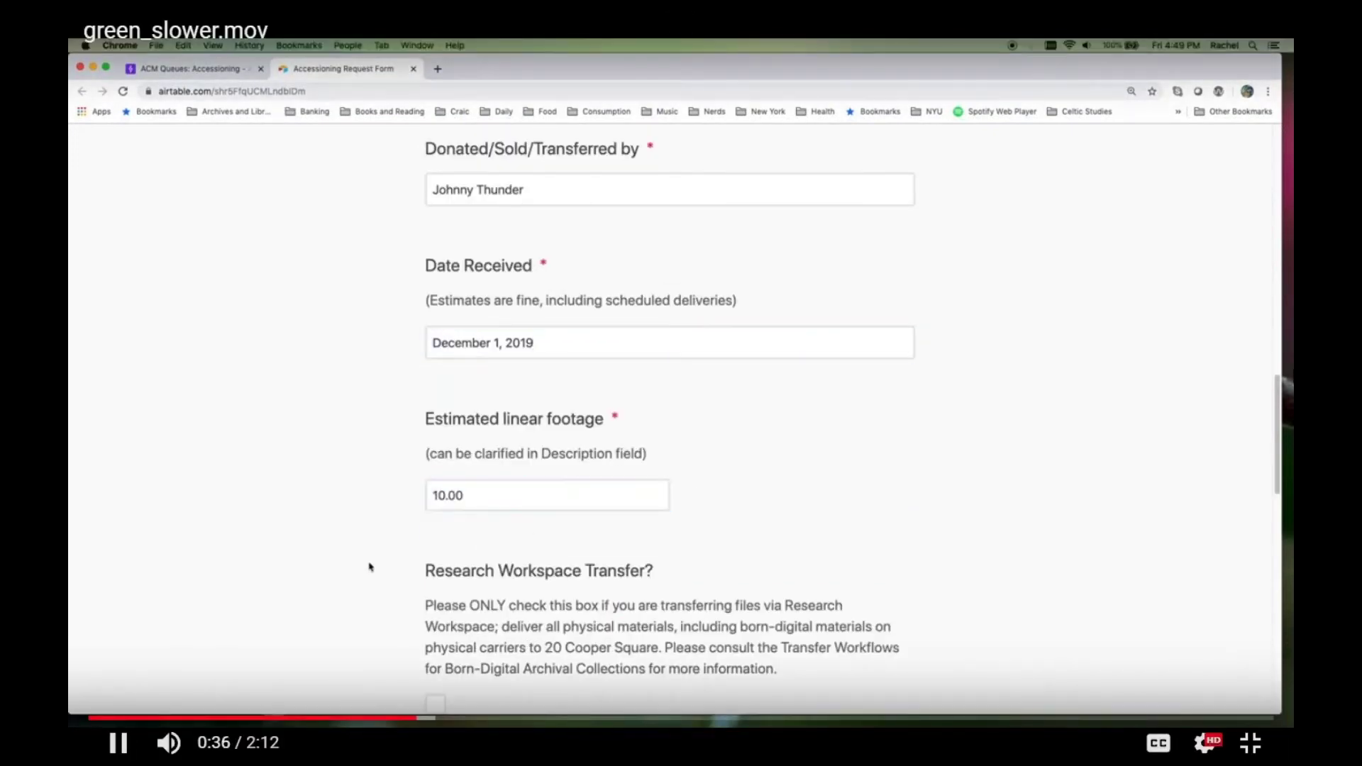
- Fill in Description of Materials with a paragraph on the Village Green Preservation Society's records, dated approximately 1965-1980
scroll(370, 566, down, 6)
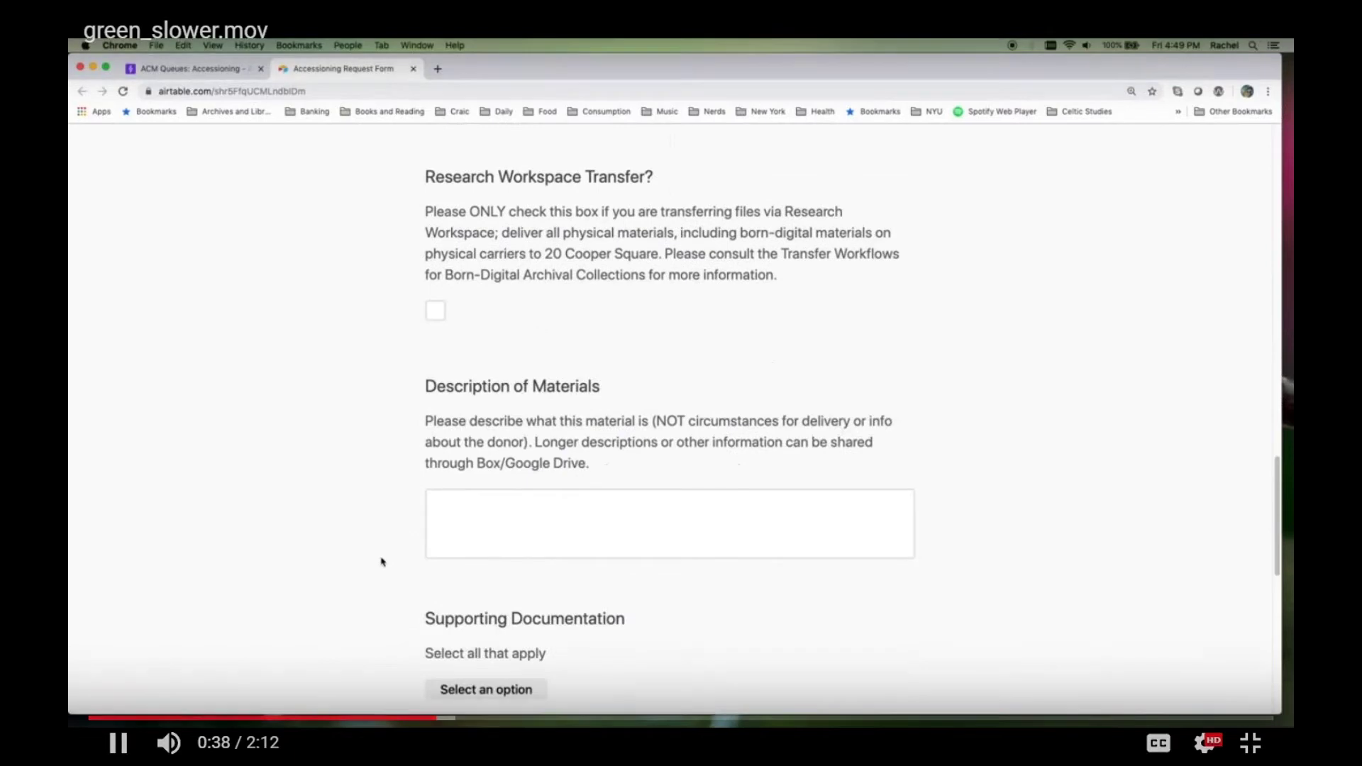
click(560, 500)
text(This collection consists of materials documenting the functions of the Village Green Preservation Society (dated approximately 1965-1980). Materials in this collection include picture books; meeting agendas and minutes; ephemera for individual campaigns and demonstrations concerning aspects of pastoral life and encroaching modernity; and correspondence with organizations that the Society frequently collaborated with, the bulk of which is from the Draught Beer Preservation Society and the Custard Pie Appreciation Consortium. The collection also includes materials documenting the influence of the popular folk figure the Phenomenal Cat, as well as an illustrated manuscript of the legend of Daisy and Walter.)
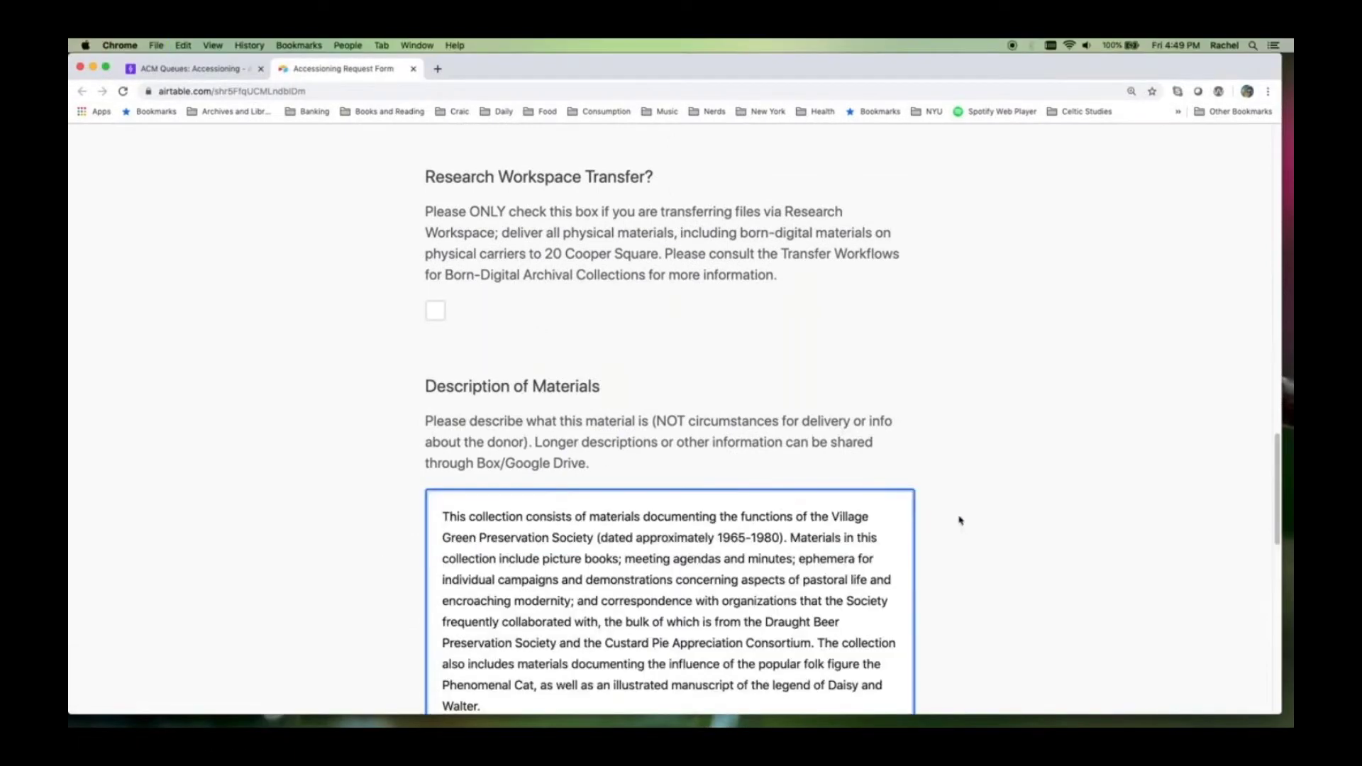
- Add Deed of gift/Contract and Inventory as the Supporting Documentation
scroll(960, 521, down, 3)
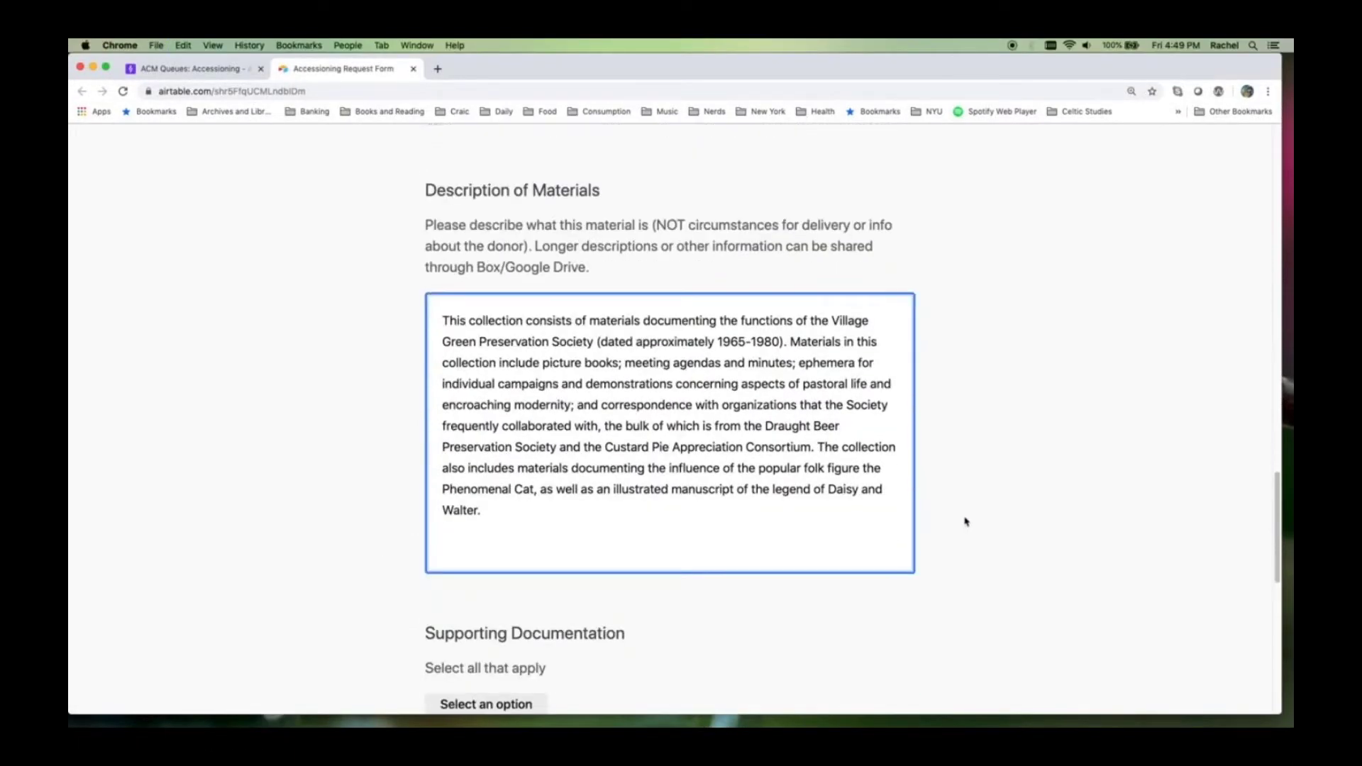
scroll(965, 521, down, 1)
scroll(965, 522, down, 1)
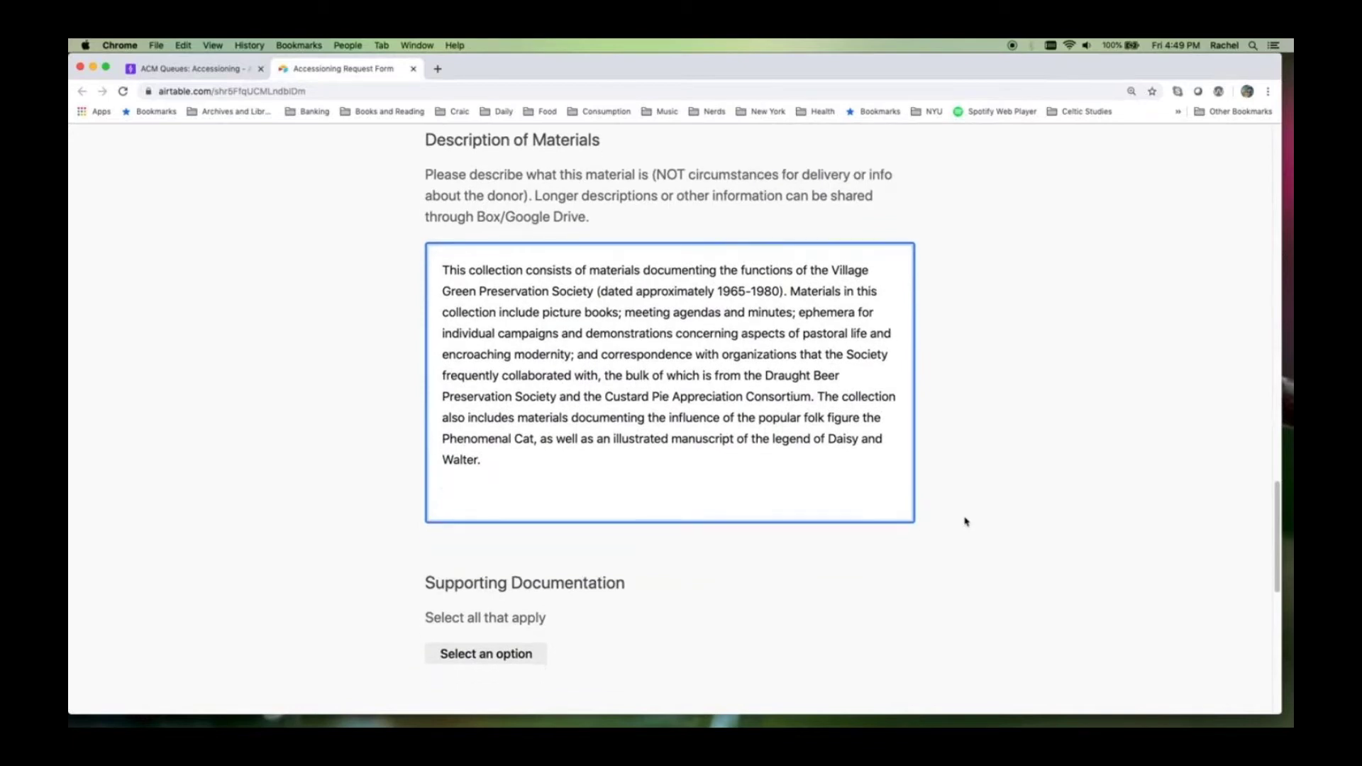
scroll(965, 522, down, 2)
scroll(965, 521, down, 1)
click(528, 548)
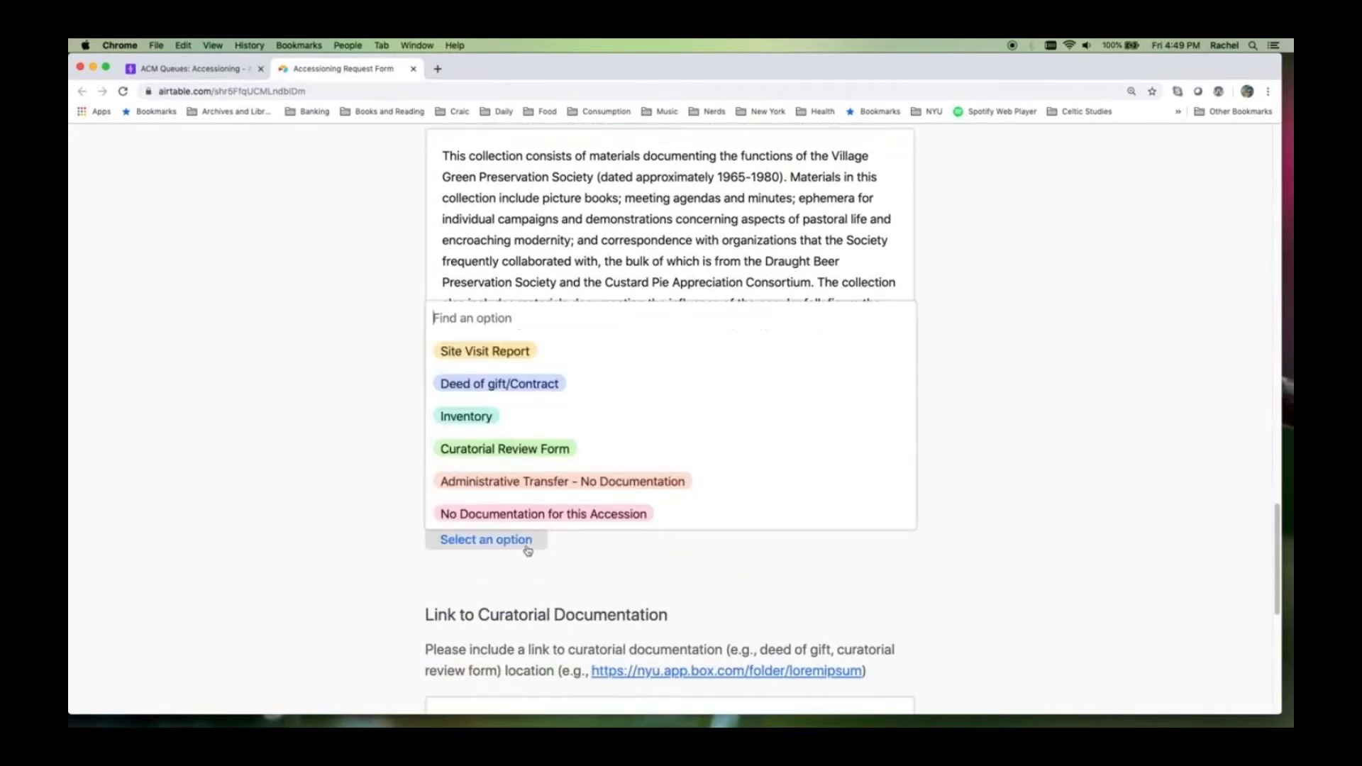
click(525, 389)
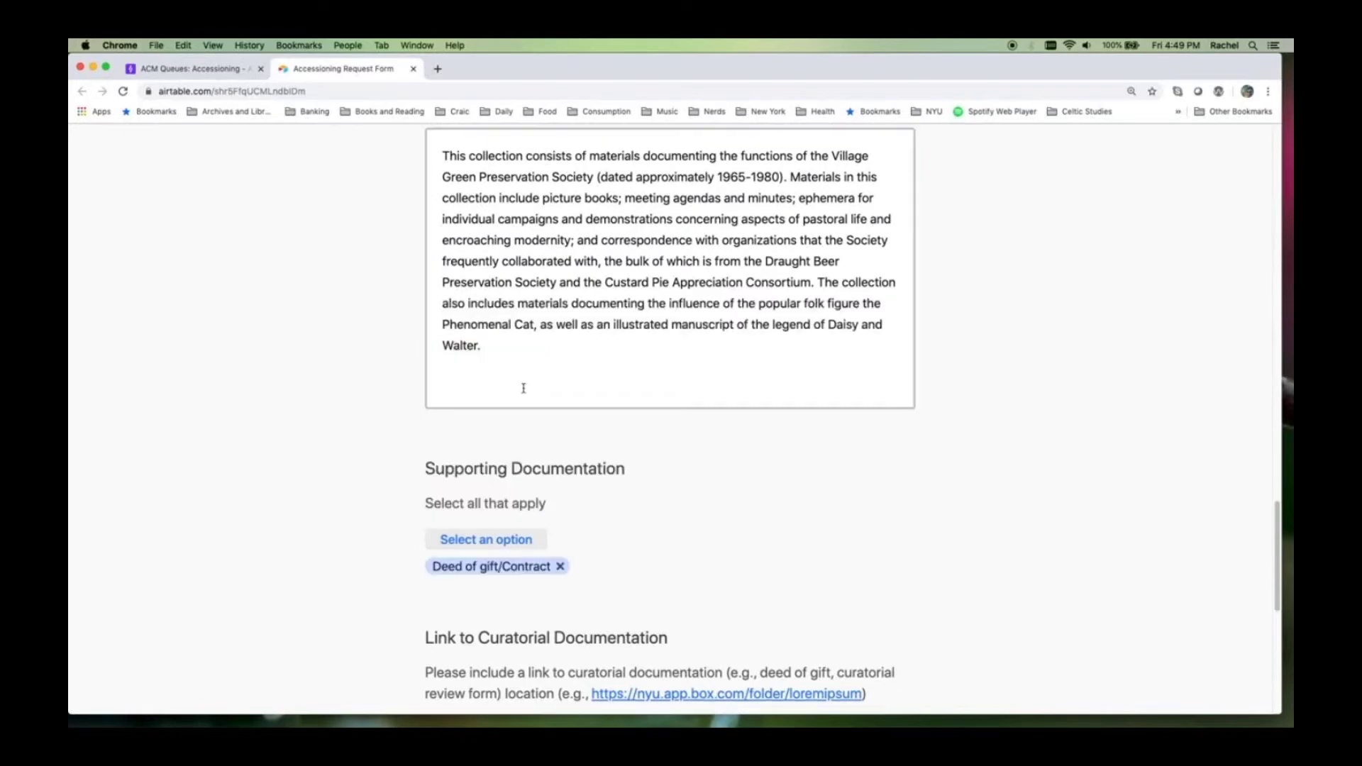
click(502, 533)
click(485, 423)
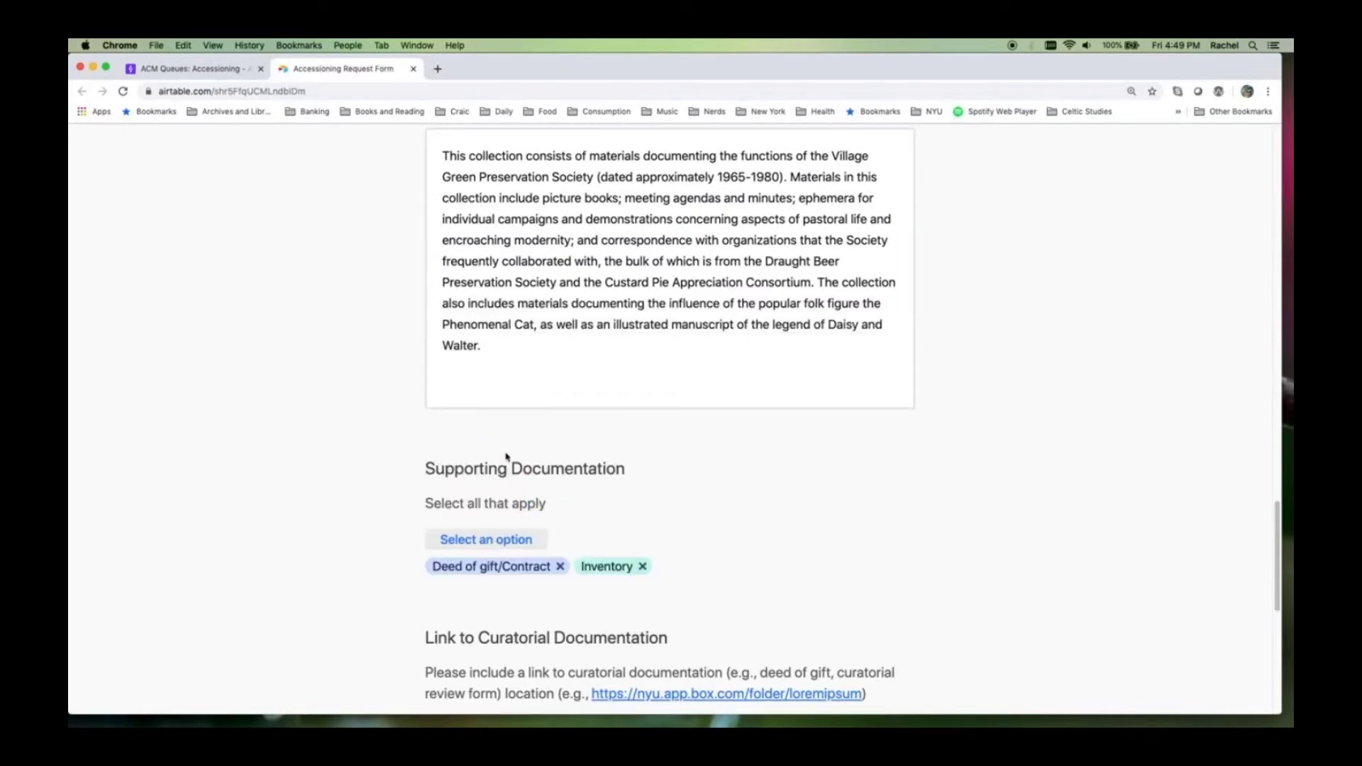
scroll(633, 626, down, 2)
click(487, 532)
text(http)
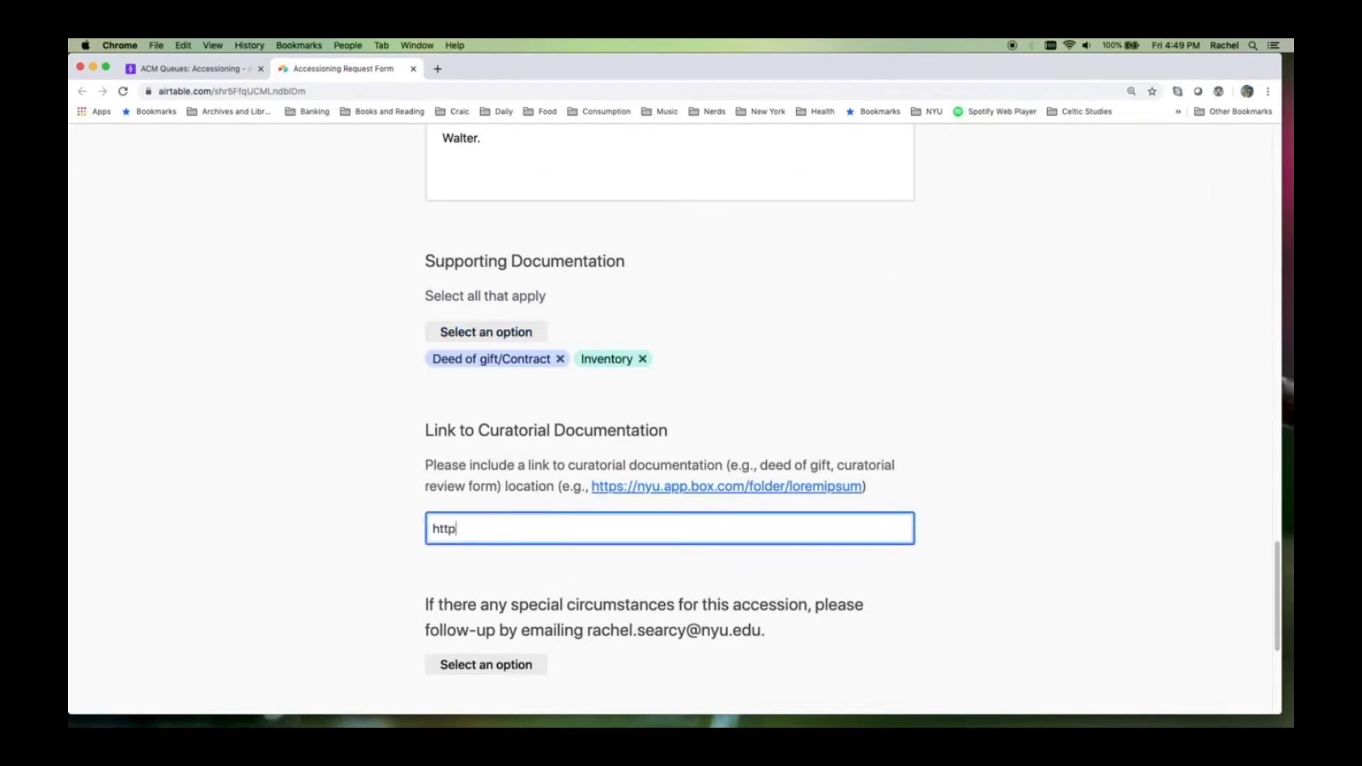
text(s:///nyu.app.box.com/folder/green)
scroll(521, 632, down, 3)
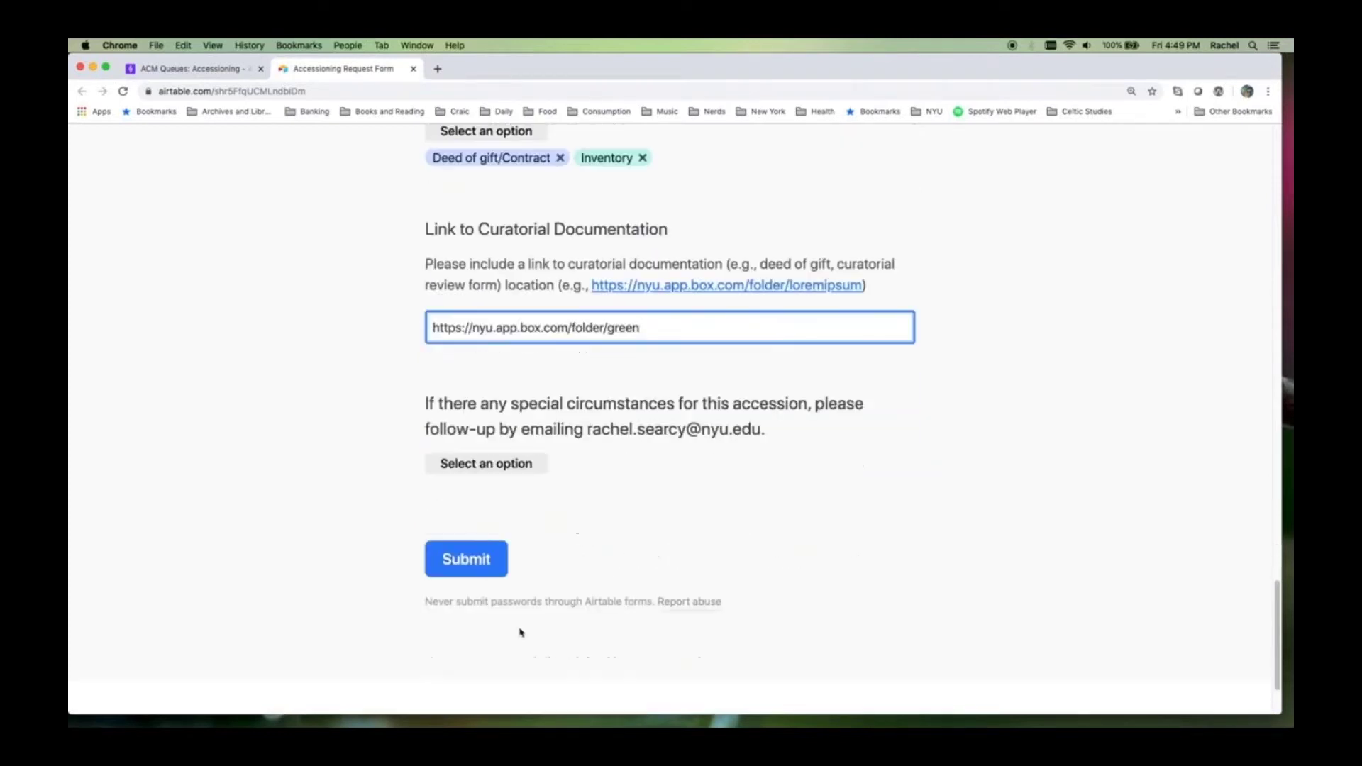
click(469, 568)
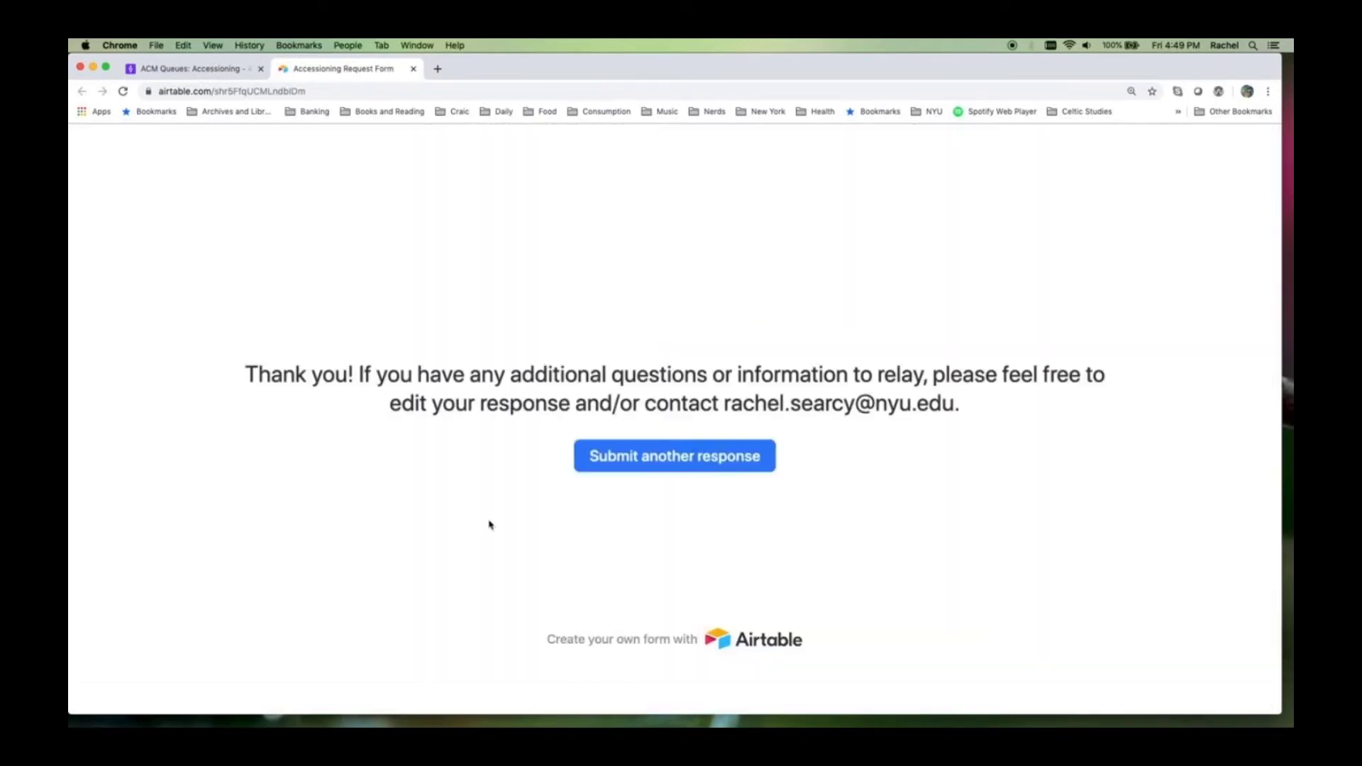
- Switch to the ACM Queues Accessioning table, expand the Village Green Preservation Society Records entry, and review its submitted fields
click(223, 67)
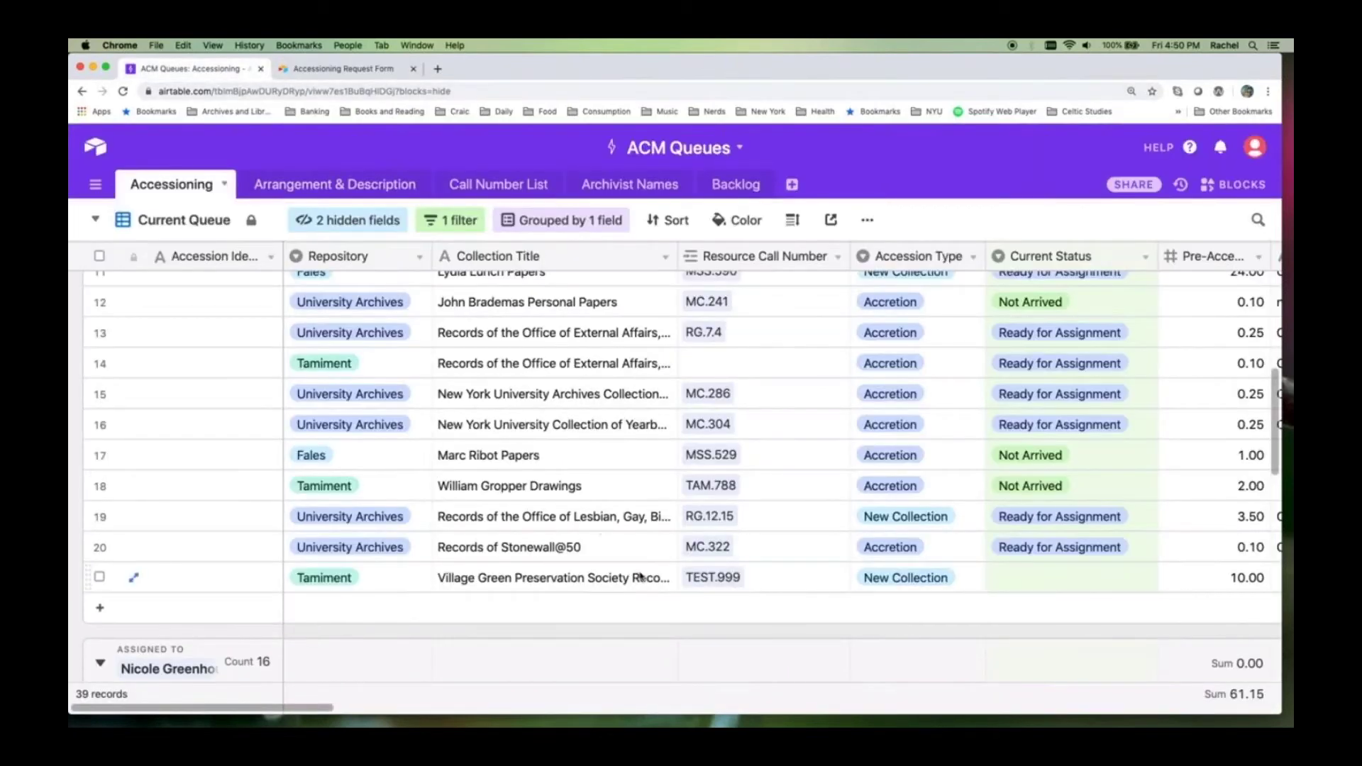
click(133, 577)
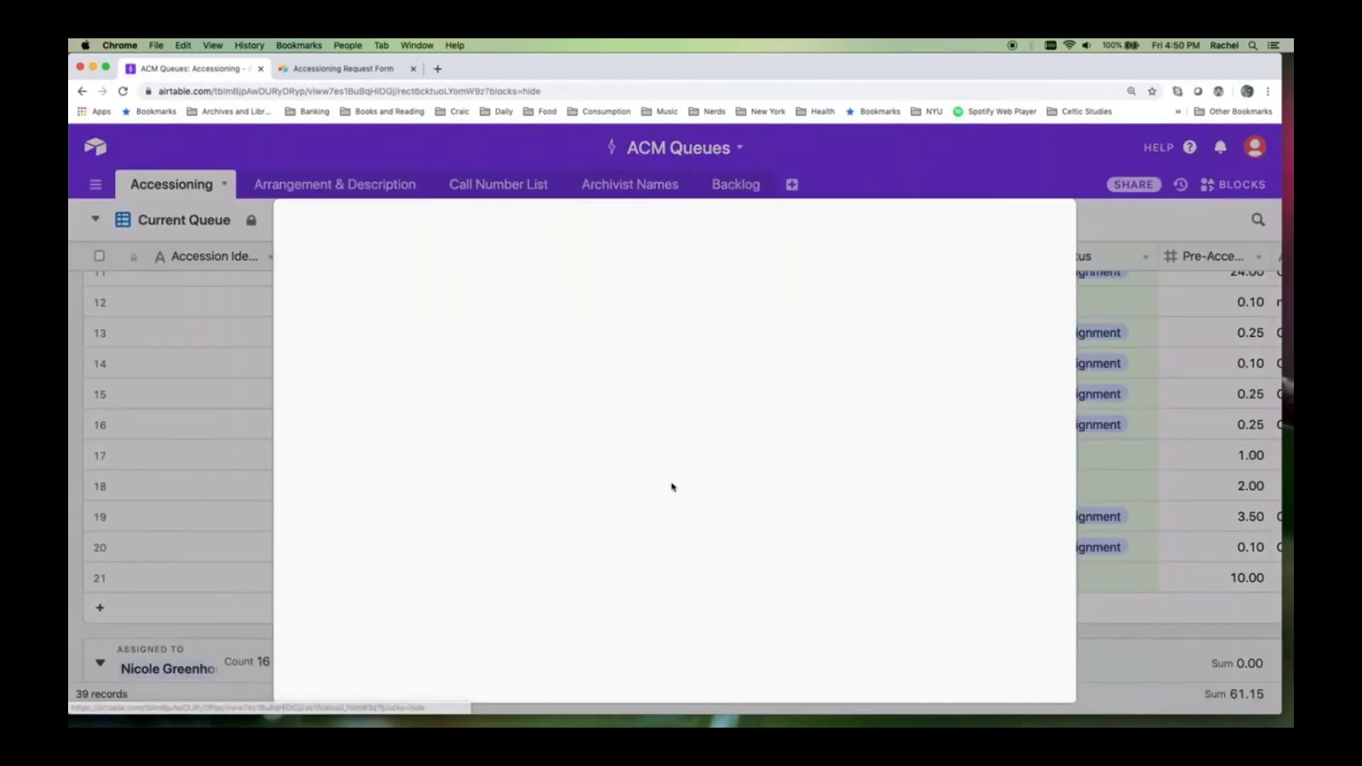
scroll(671, 482, down, 3)
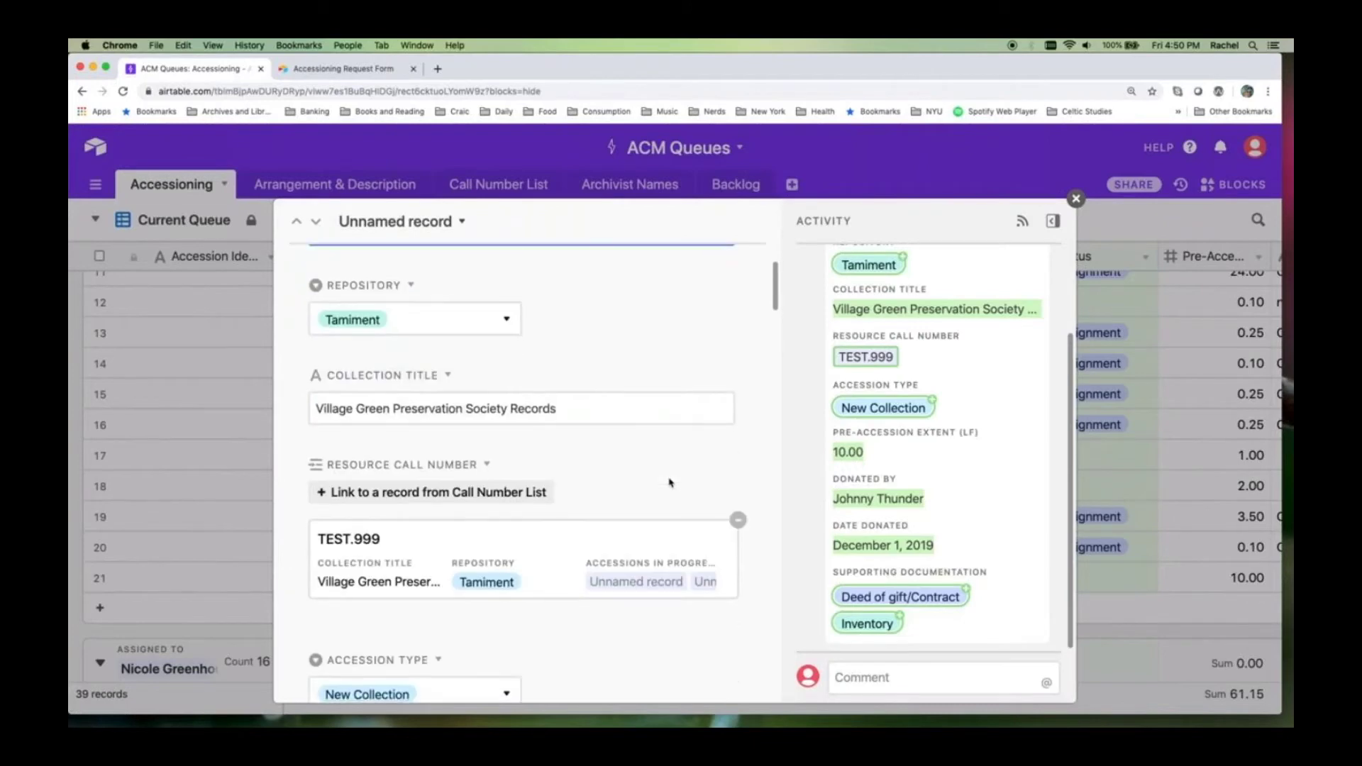
scroll(671, 482, down, 5)
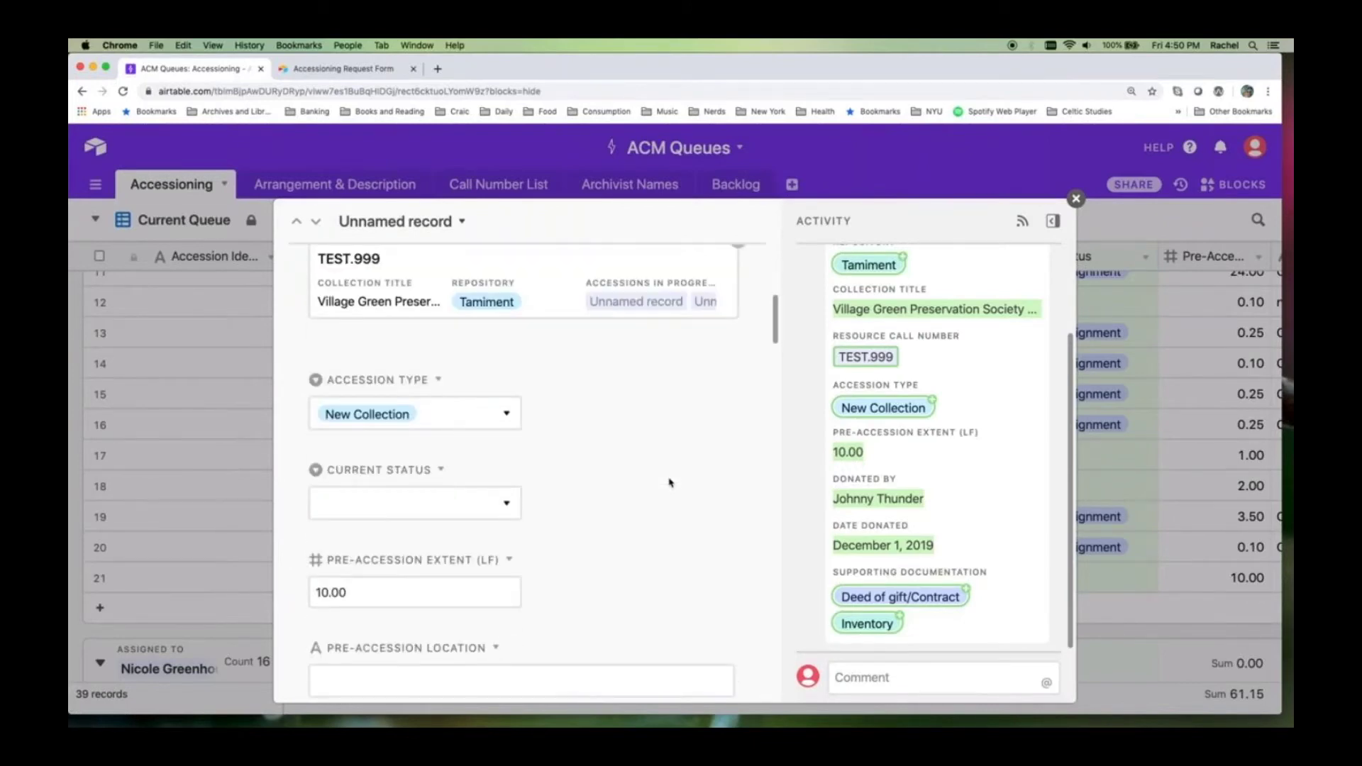
- Review the record's submitted fields through the curatorial documentation link and set its Current Status to In Progress
scroll(671, 483, down, 2)
scroll(671, 483, down, 5)
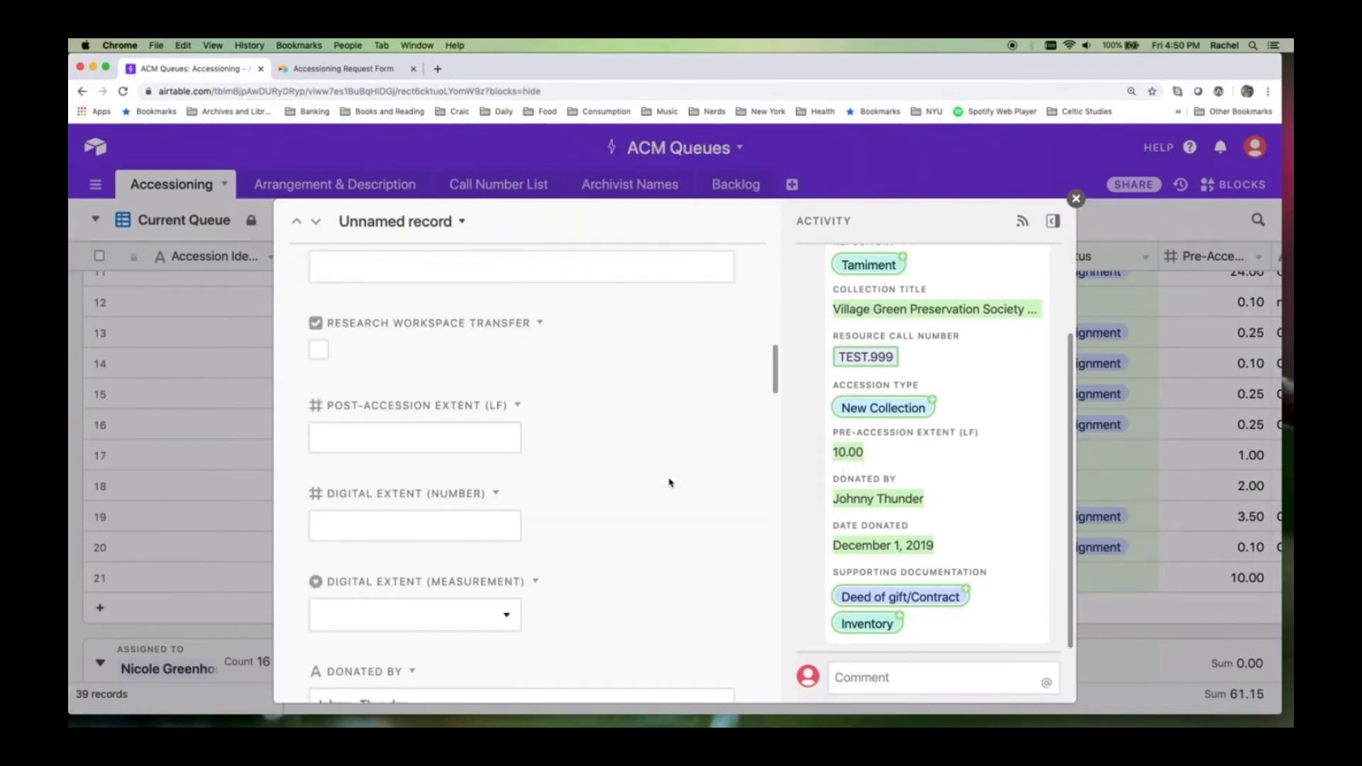
scroll(671, 482, down, 5)
scroll(671, 482, down, 2)
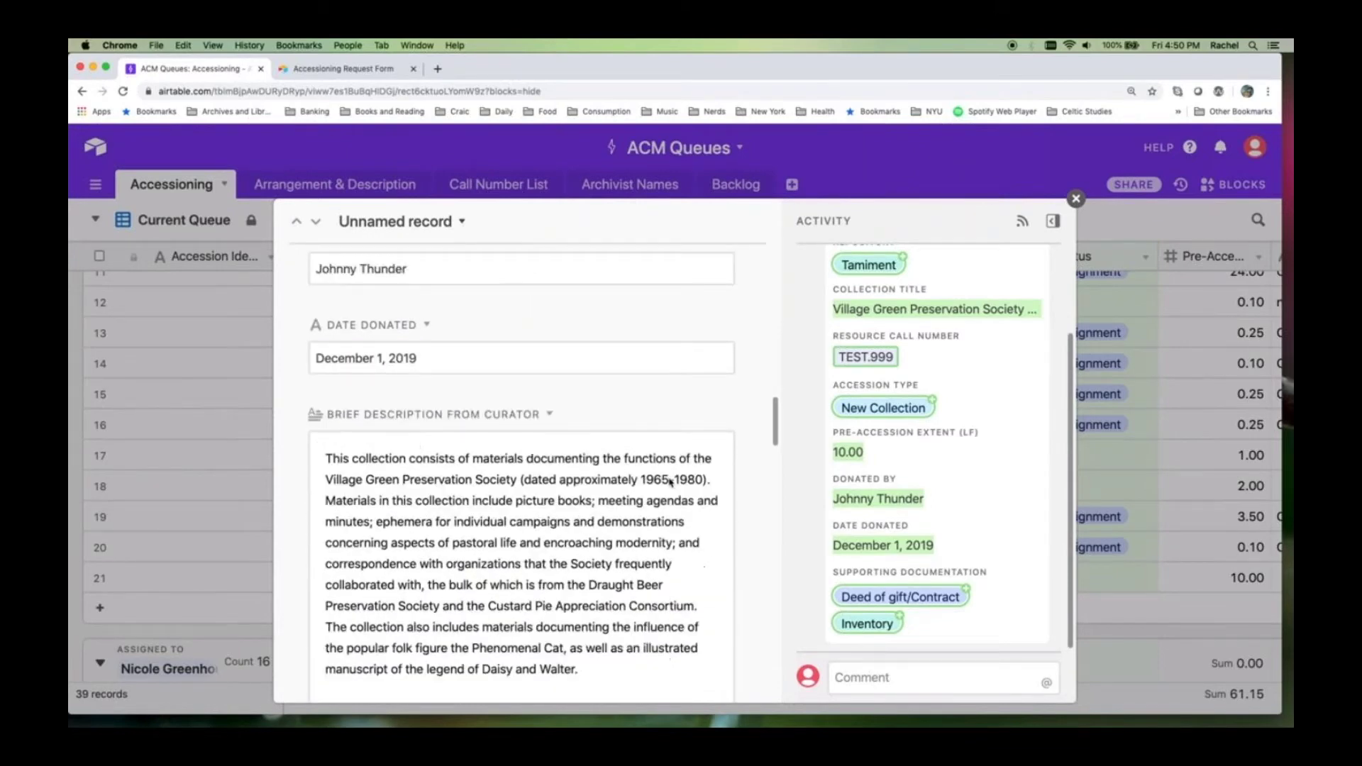
scroll(733, 482, down, 4)
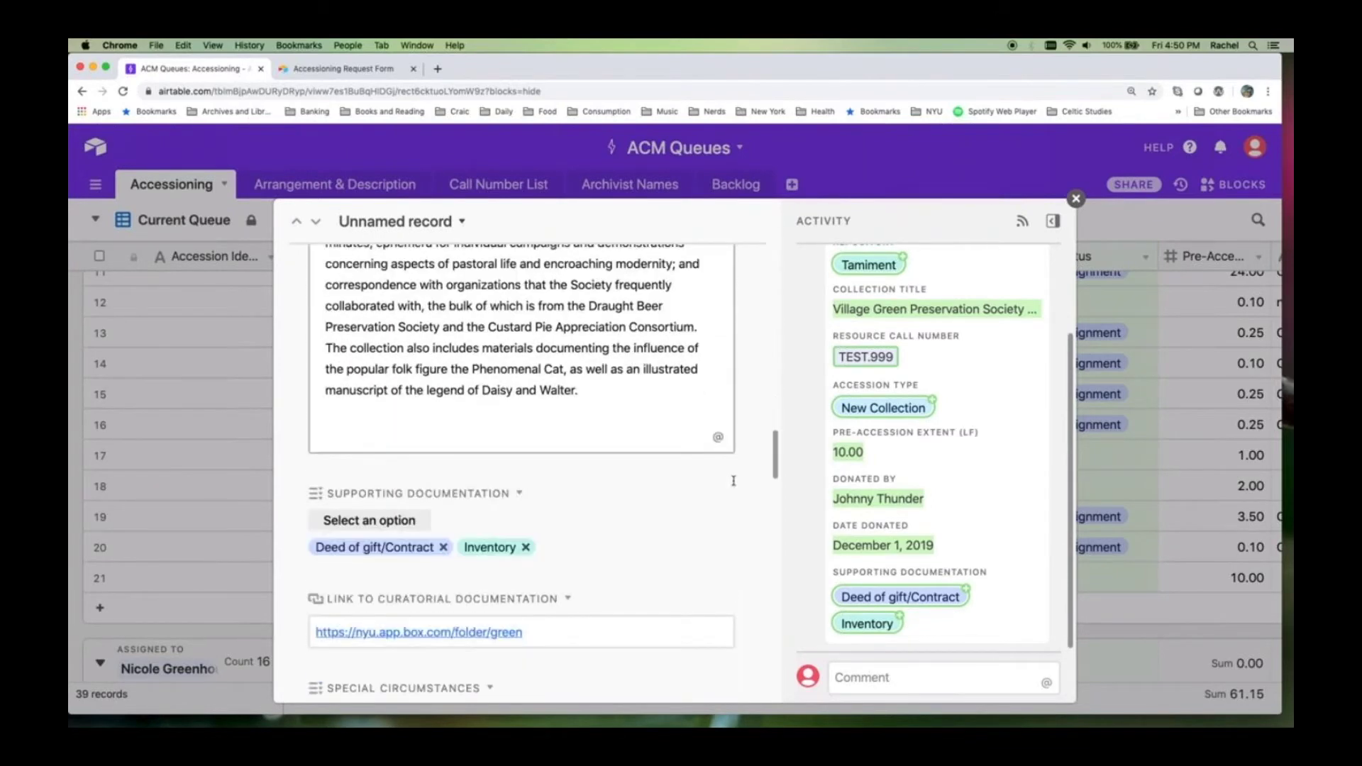
scroll(733, 484, down, 1)
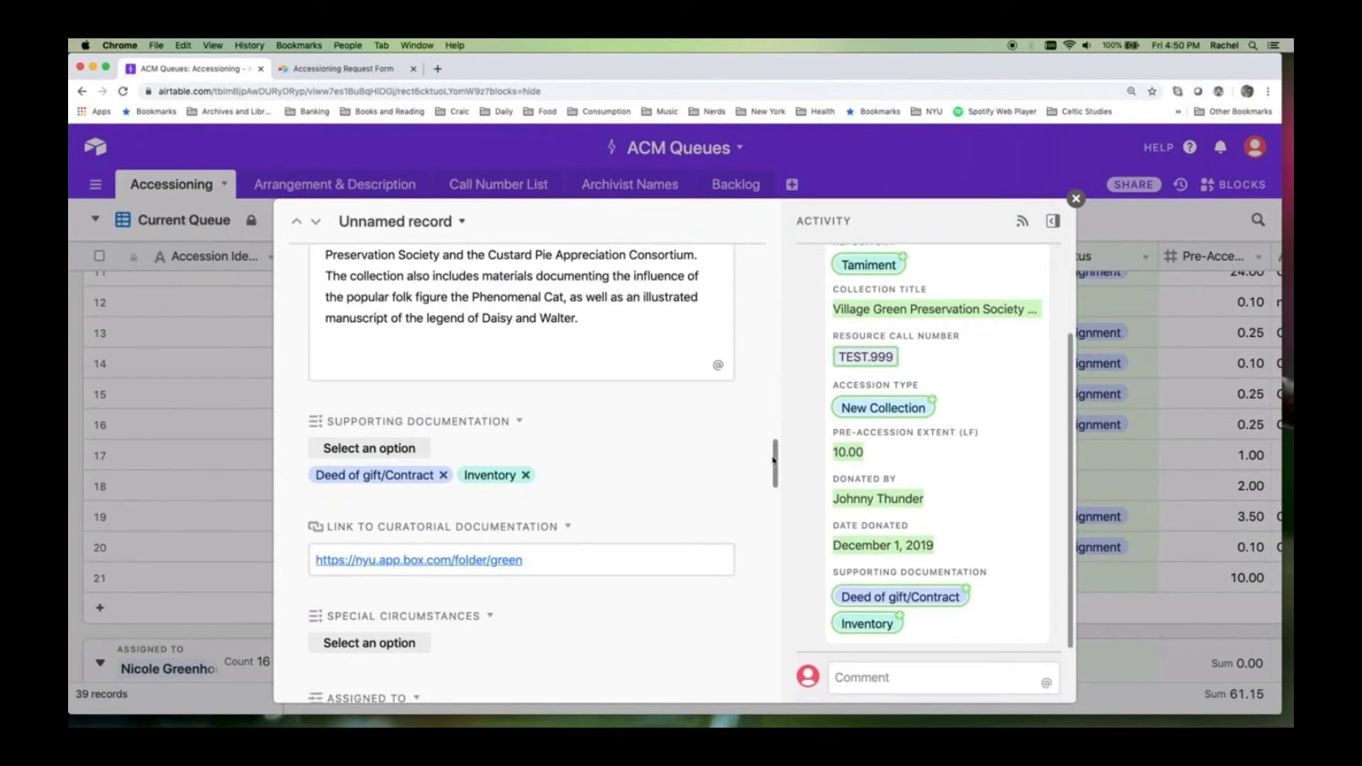
drag(776, 442, 775, 298)
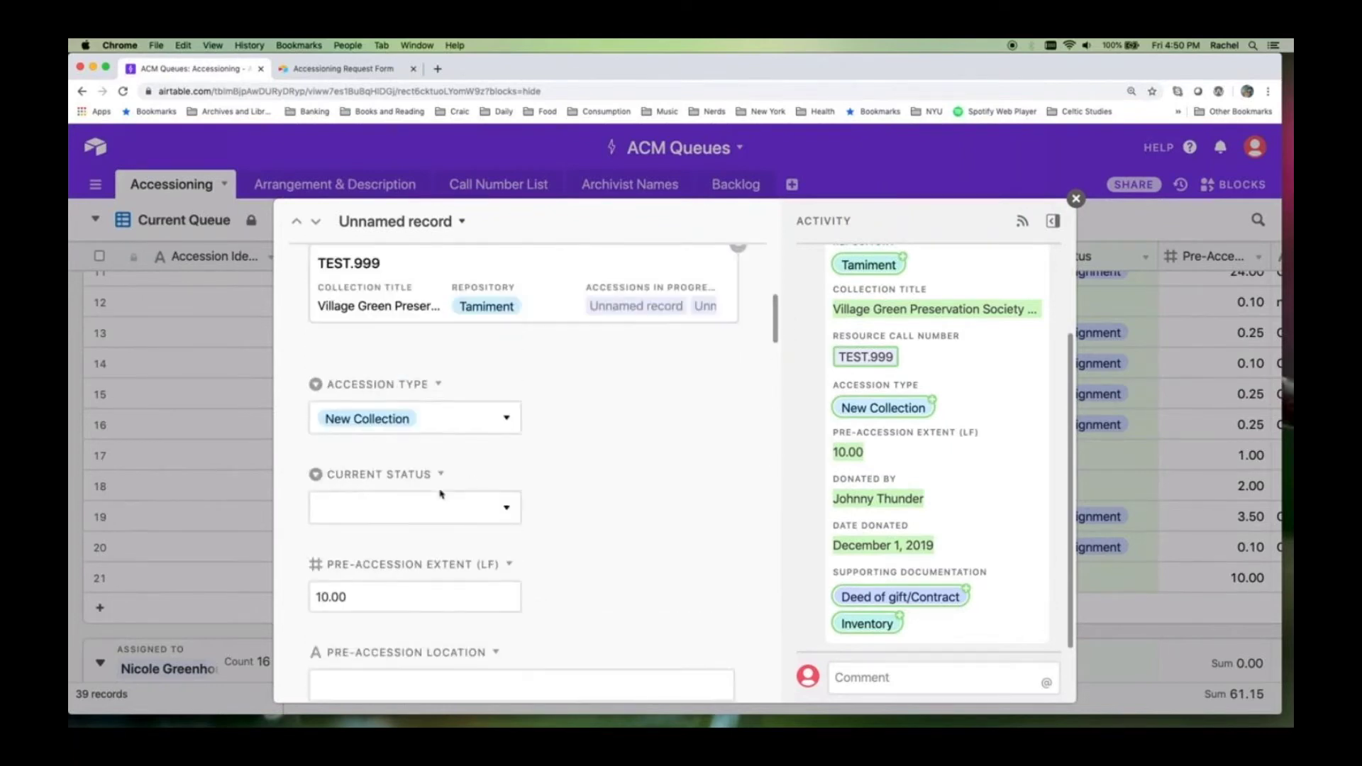
click(437, 513)
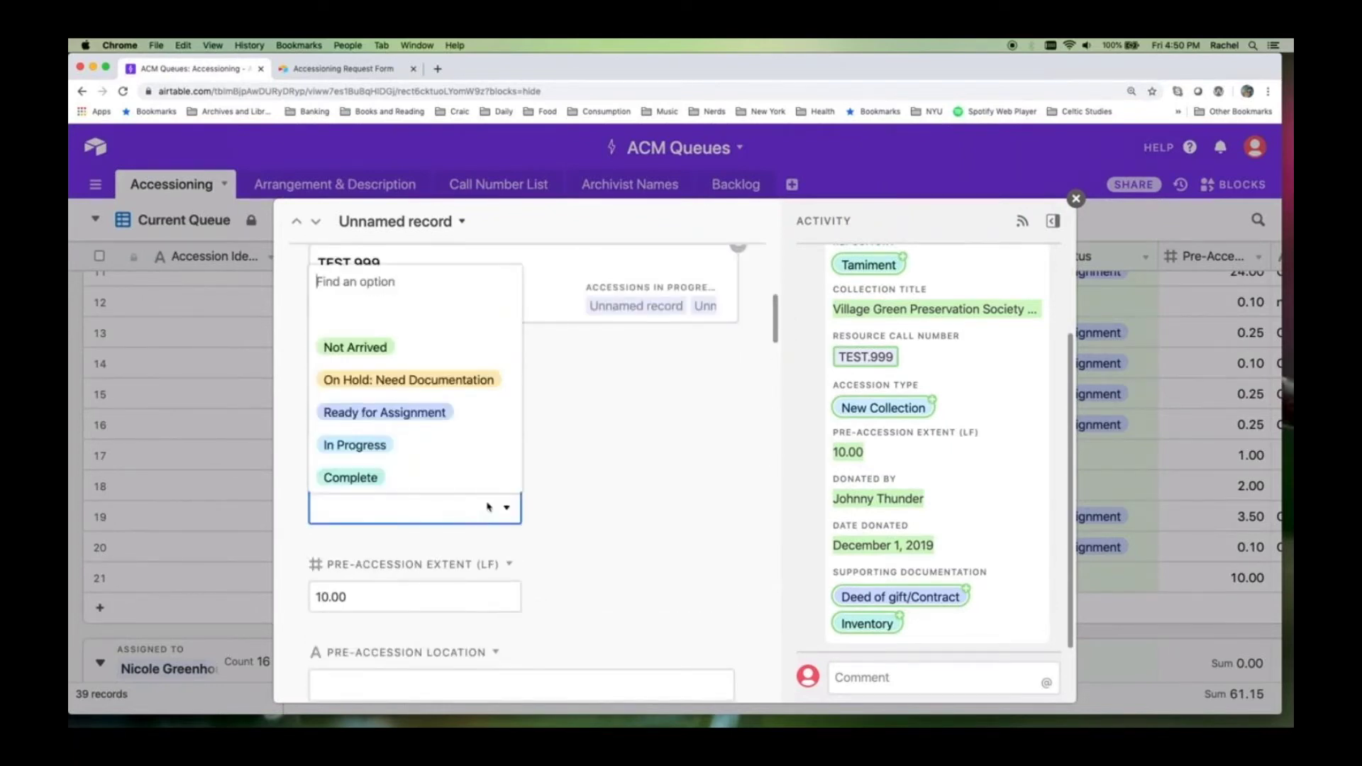
click(489, 445)
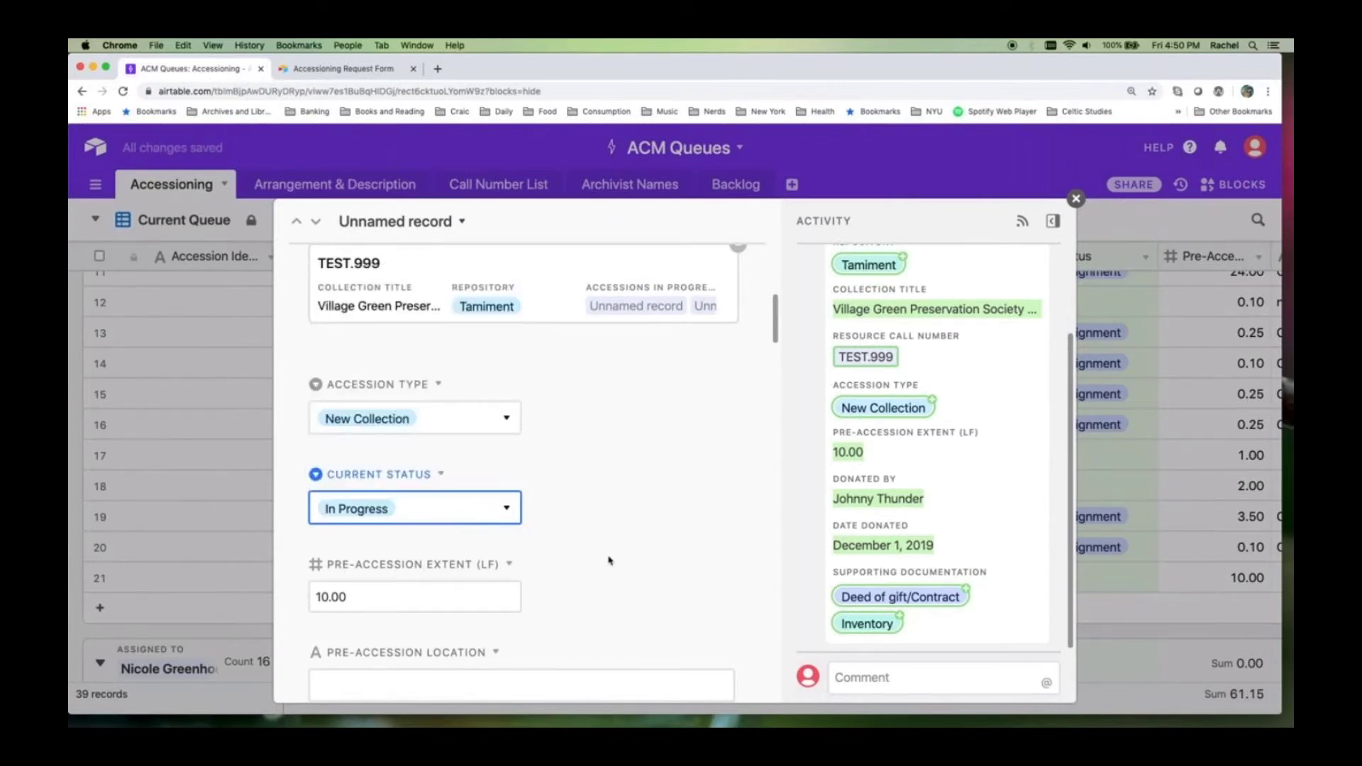
- Assign the record to the archivist who has the Supervisor role by linking that entry from Archivist Names
scroll(609, 561, down, 5)
scroll(609, 561, down, 6)
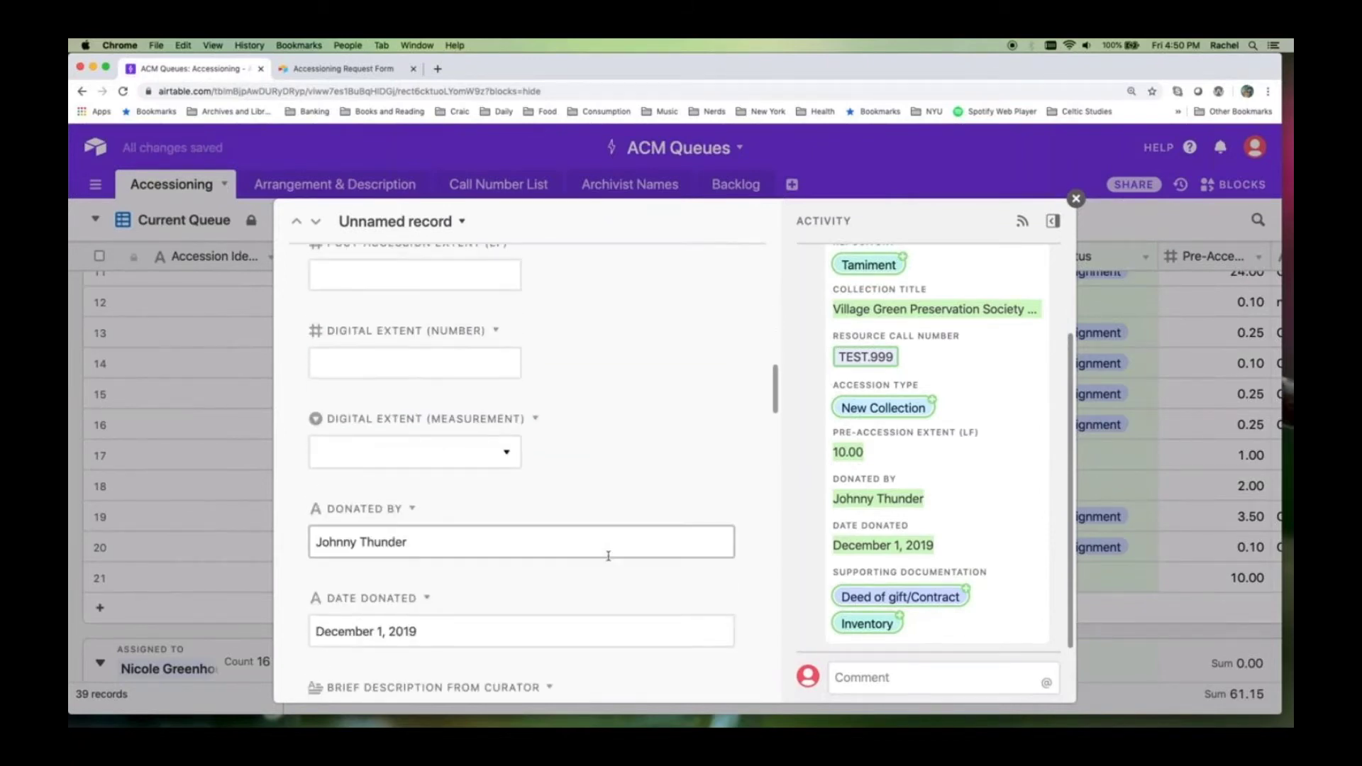
scroll(608, 557, down, 10)
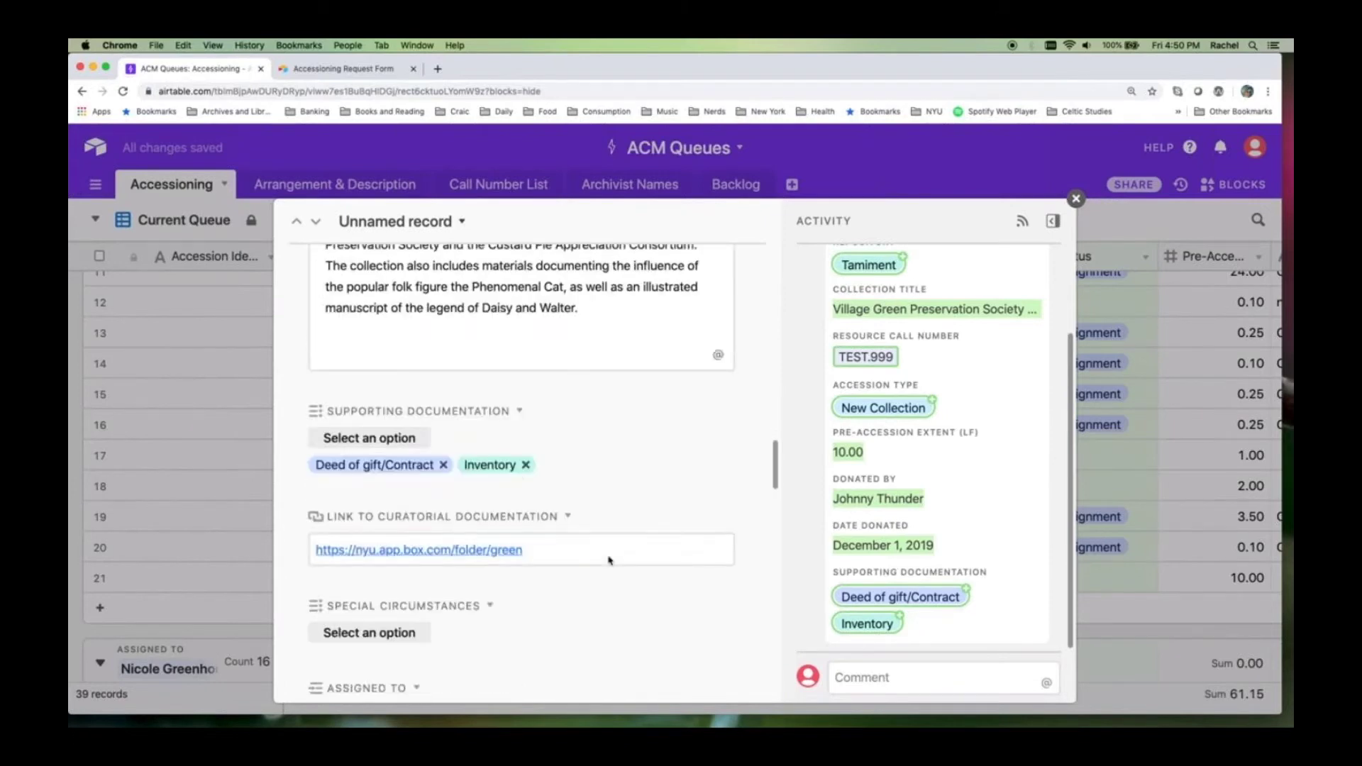
click(414, 446)
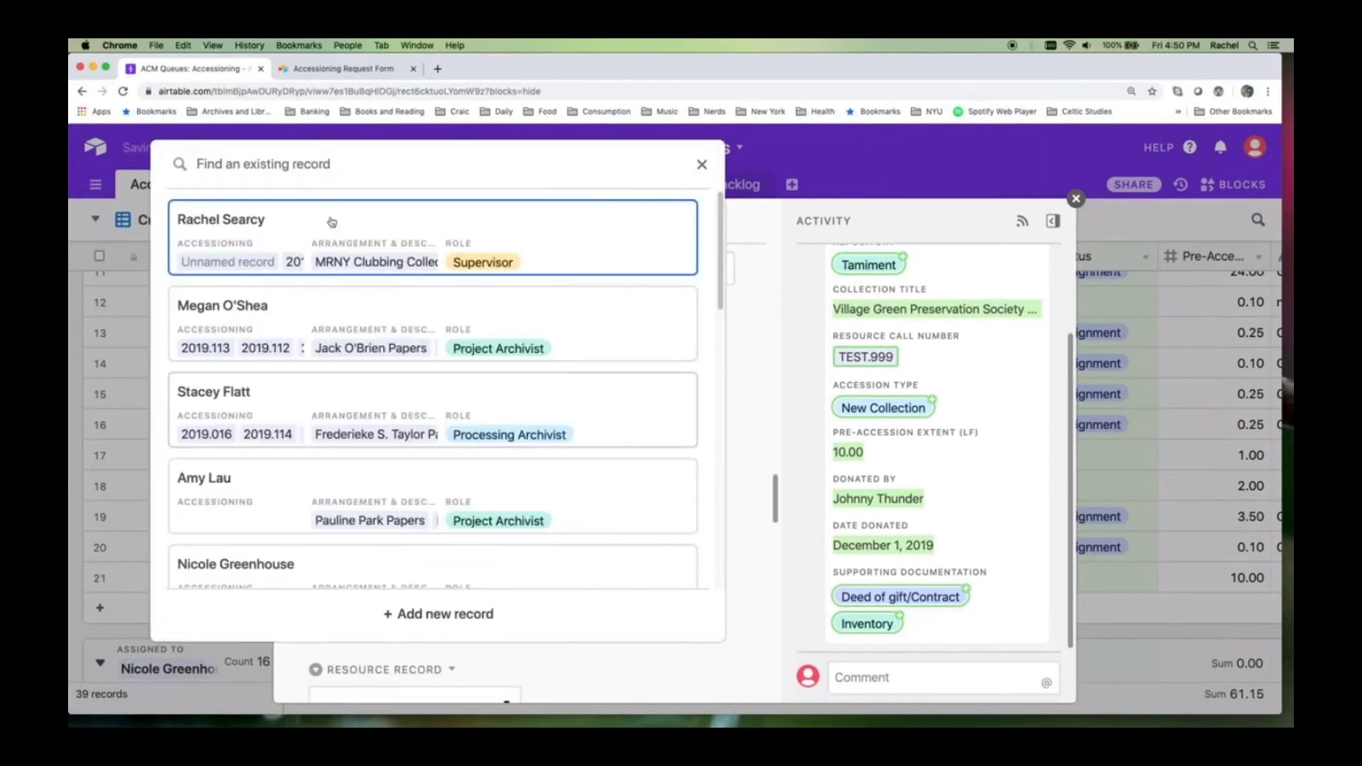
click(325, 225)
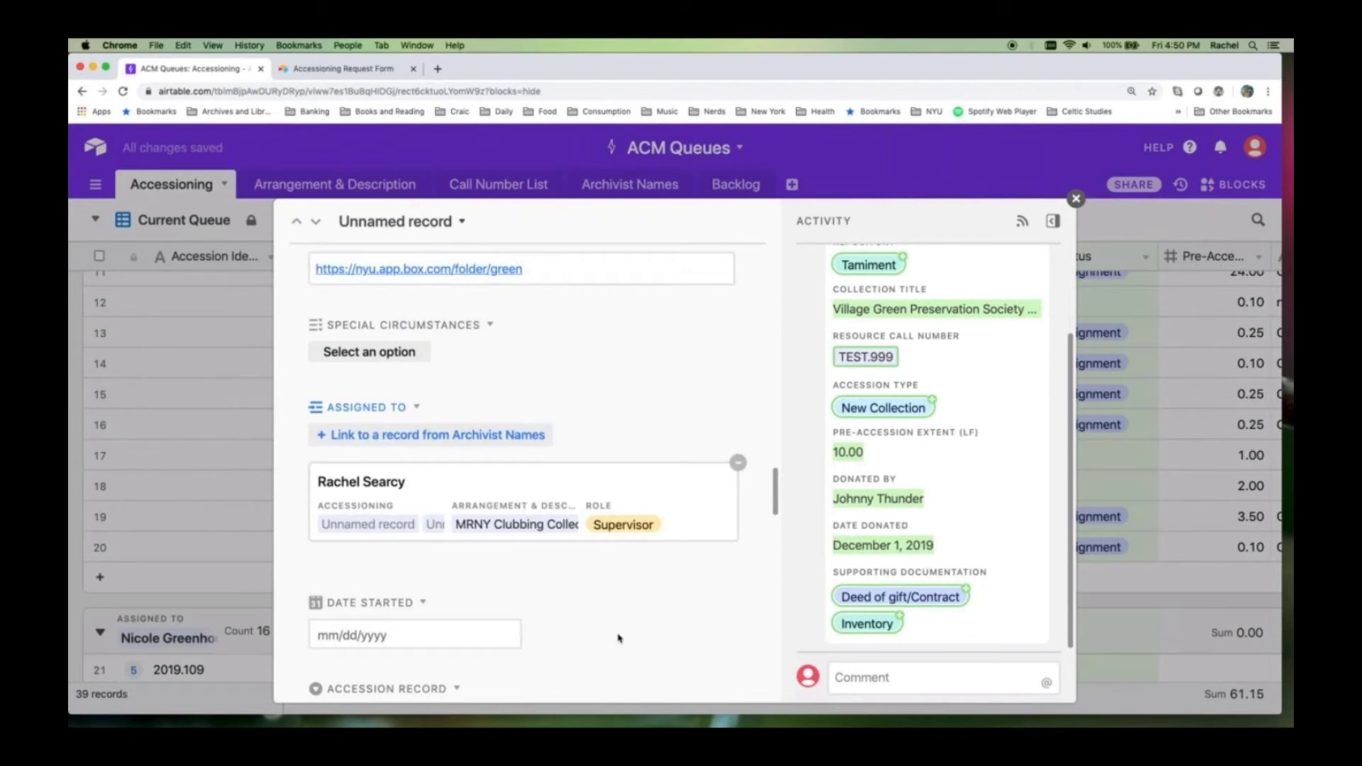
- Examine the available options for Accession Record, Resource Record, Assessment and Resource Record Published without choosing any
scroll(617, 636, down, 2)
scroll(617, 635, down, 2)
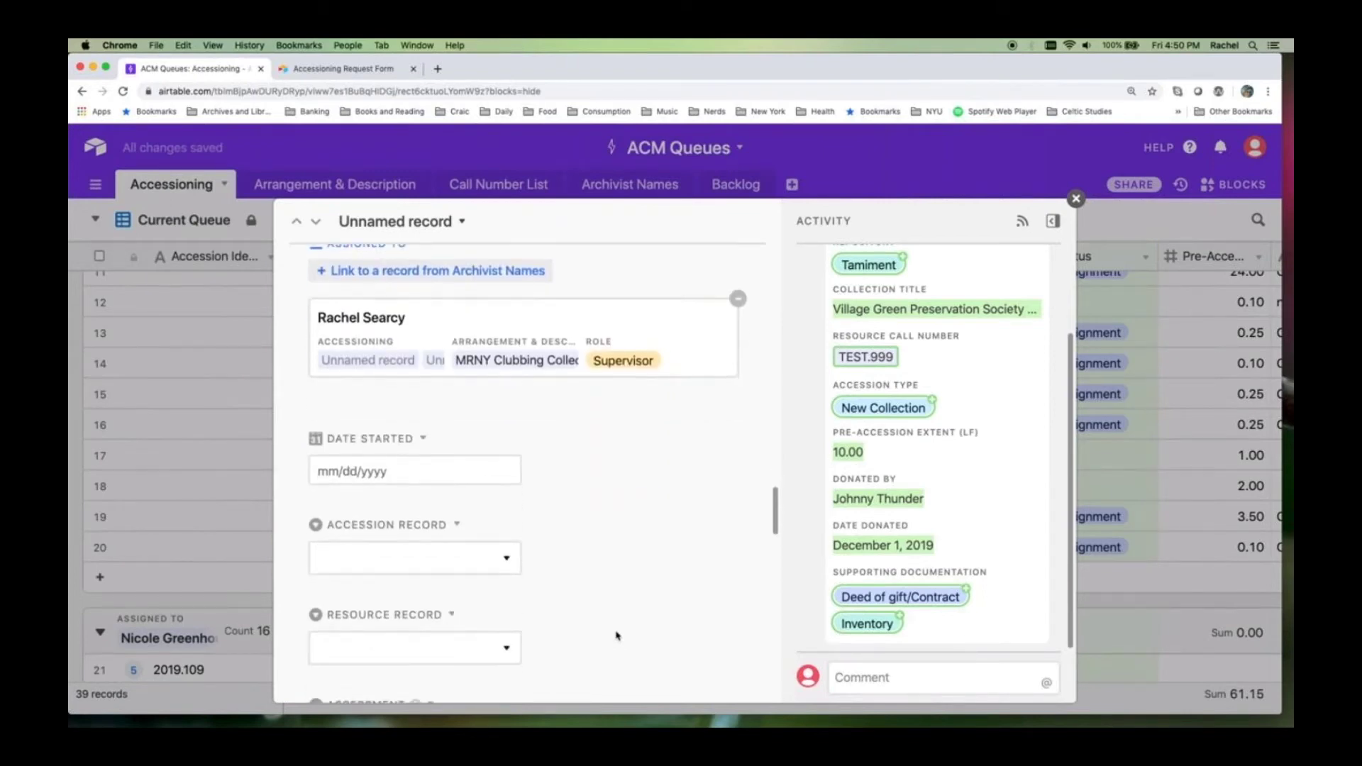
click(471, 566)
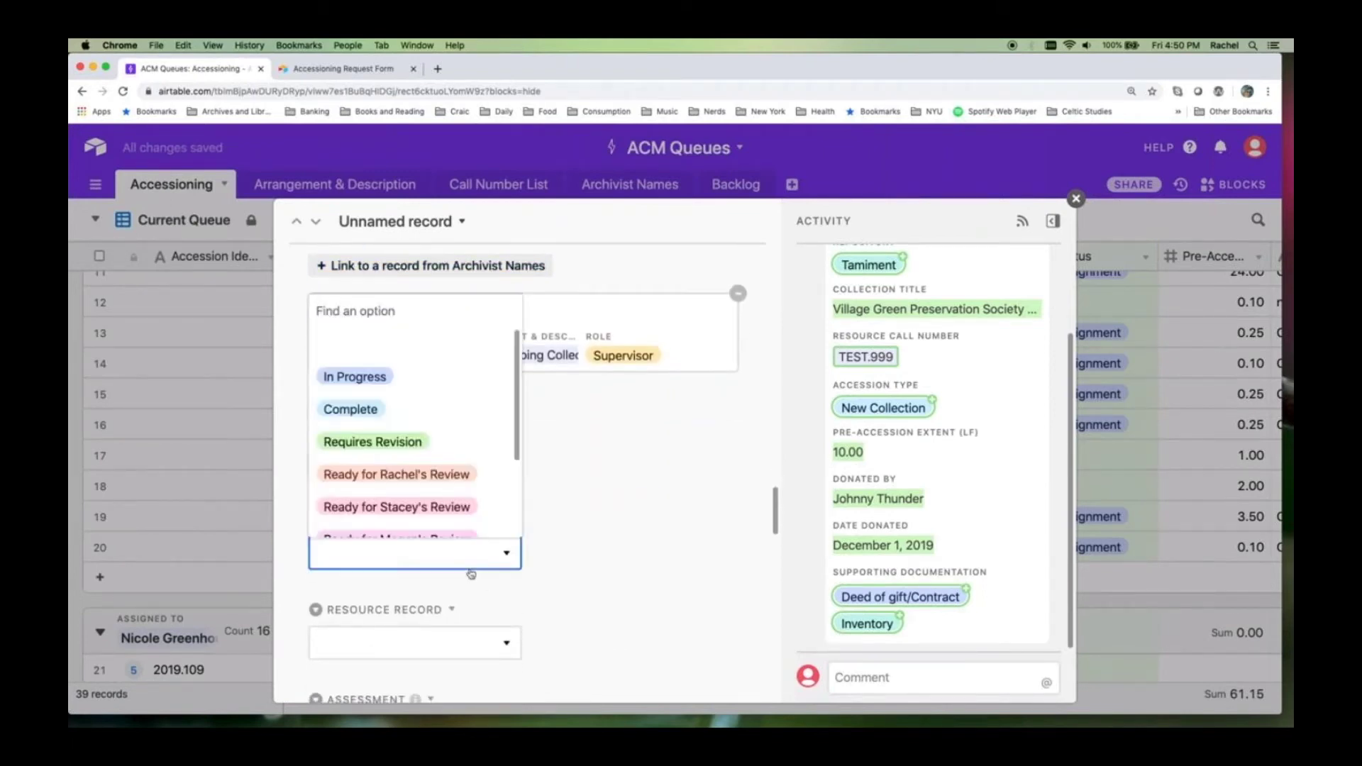
click(470, 566)
scroll(479, 576, down, 2)
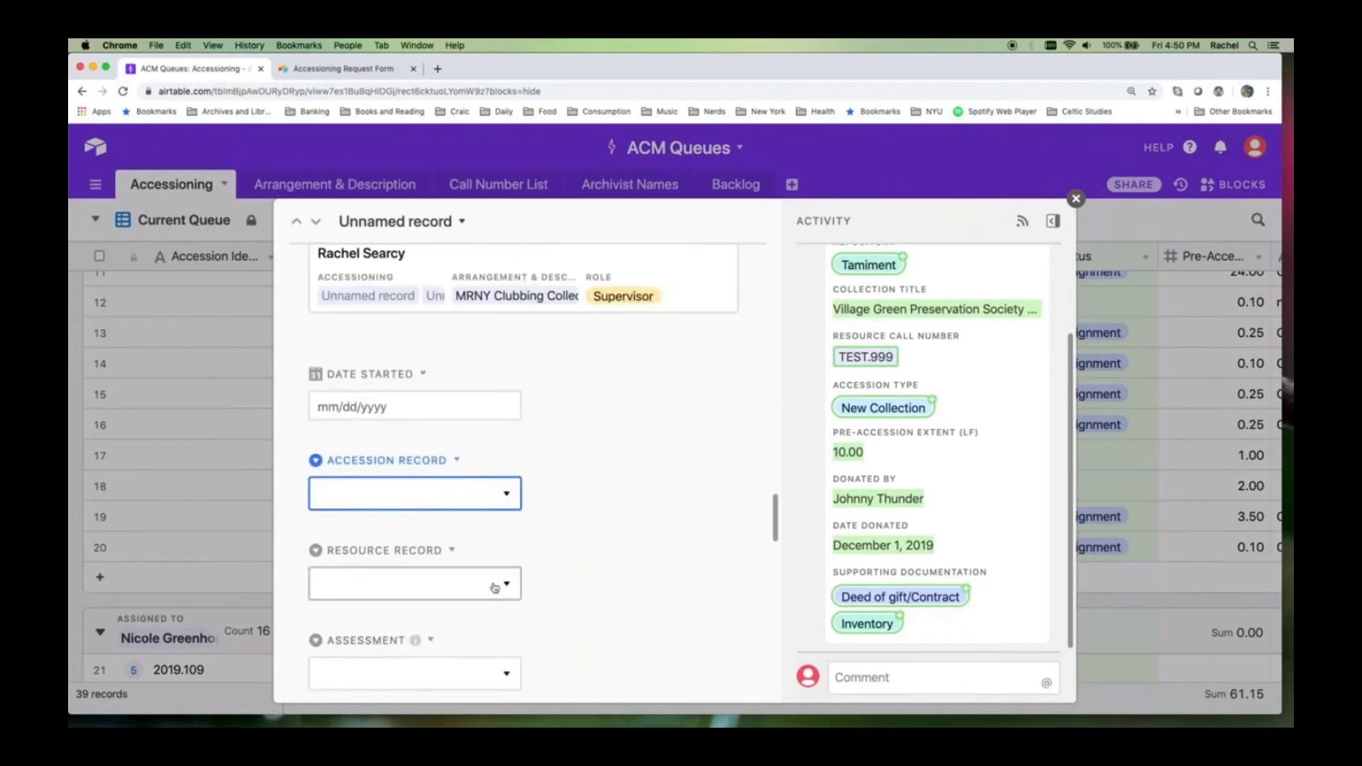
click(495, 584)
click(493, 586)
scroll(568, 590, down, 4)
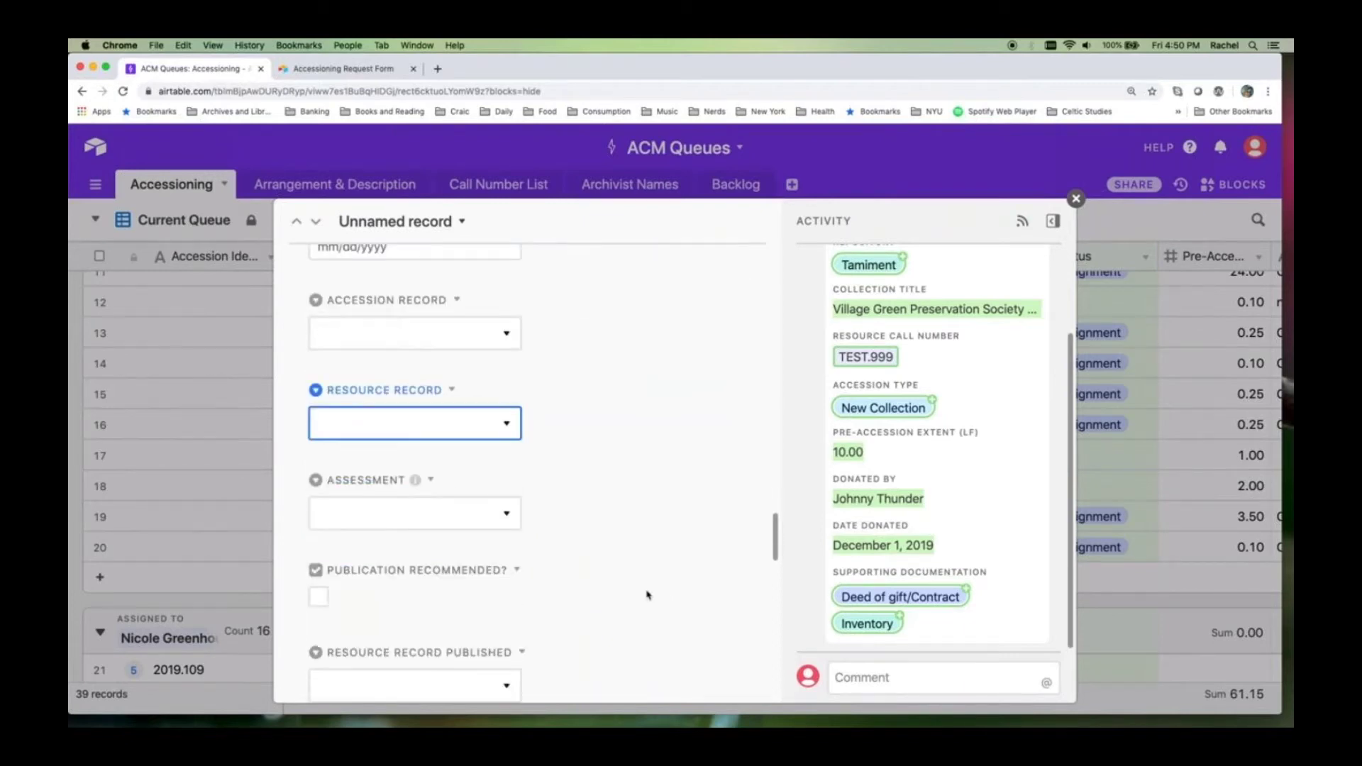
click(495, 526)
click(496, 529)
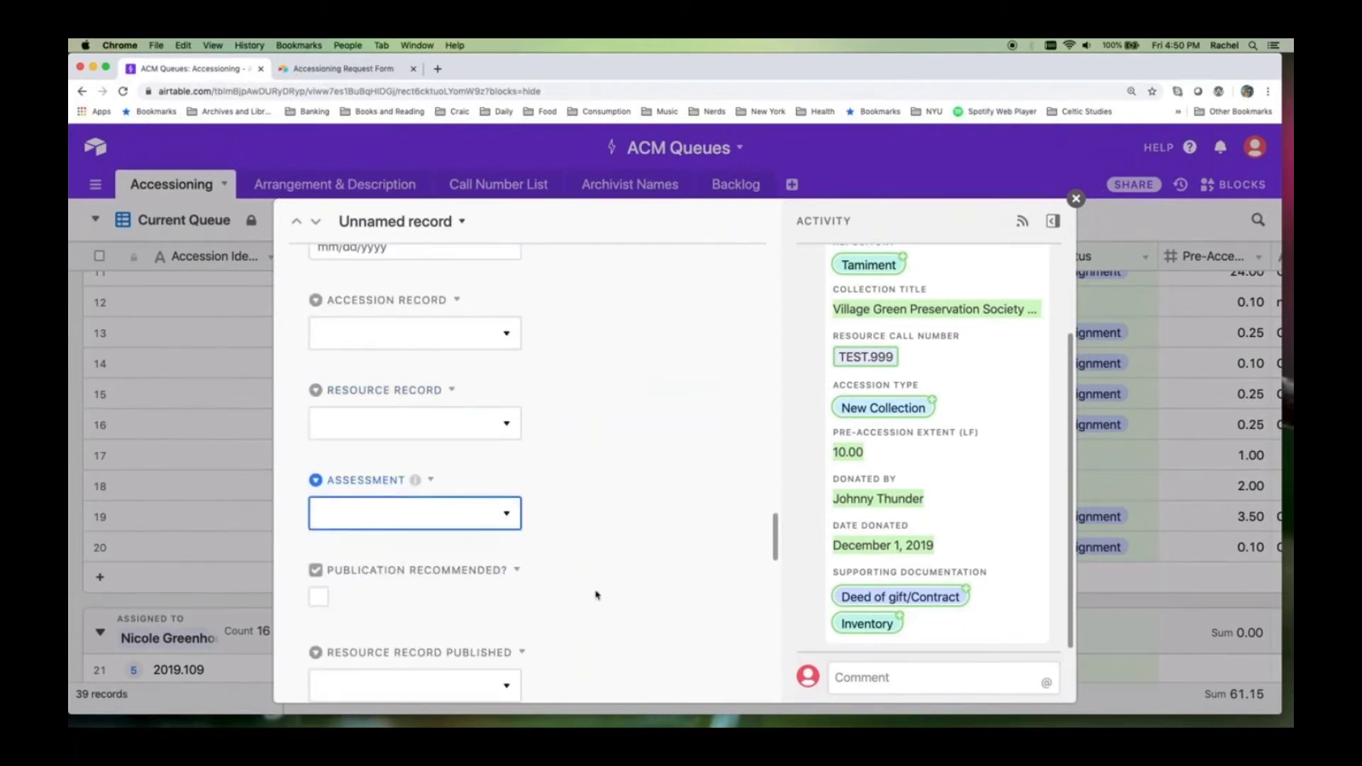
scroll(596, 599, down, 4)
click(495, 550)
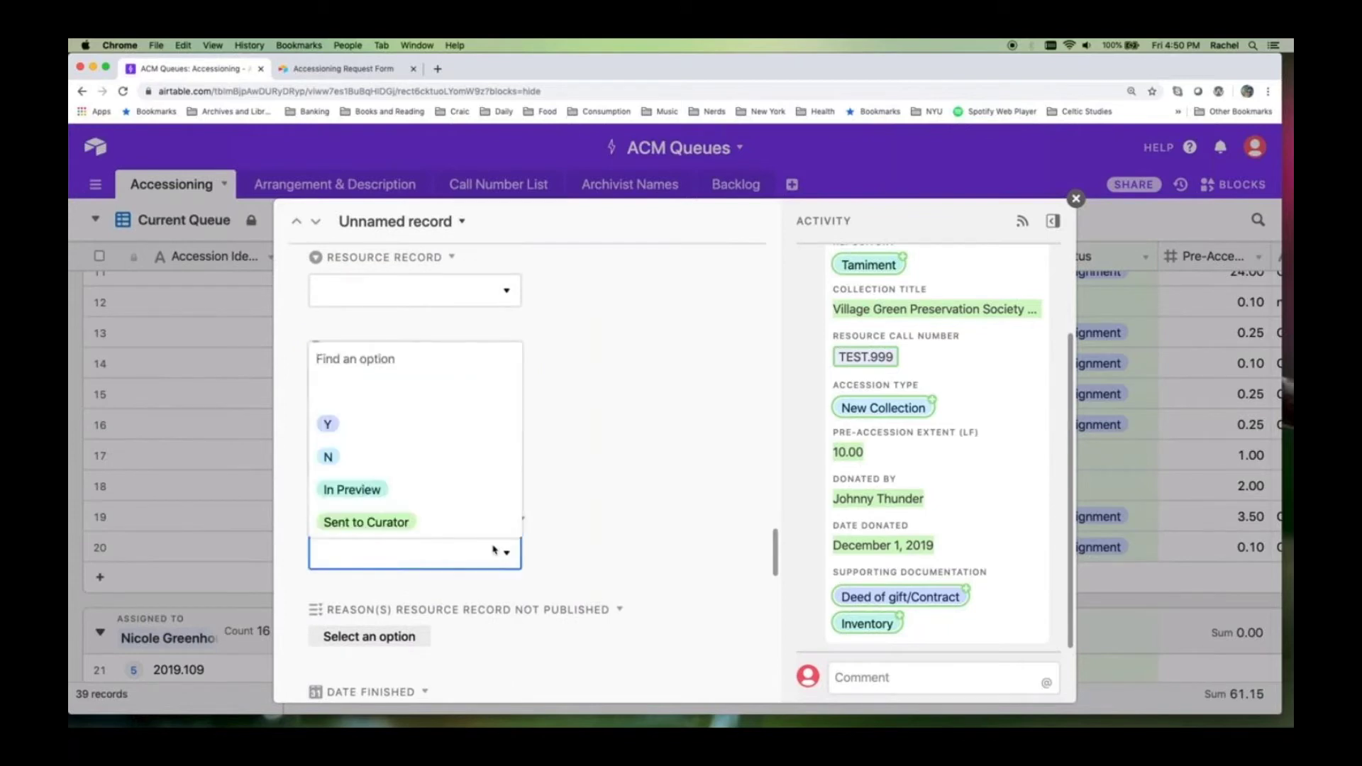
click(495, 551)
- Set the record's Current Status to Complete and close the expanded record
click(775, 548)
drag(775, 548, 770, 328)
click(401, 384)
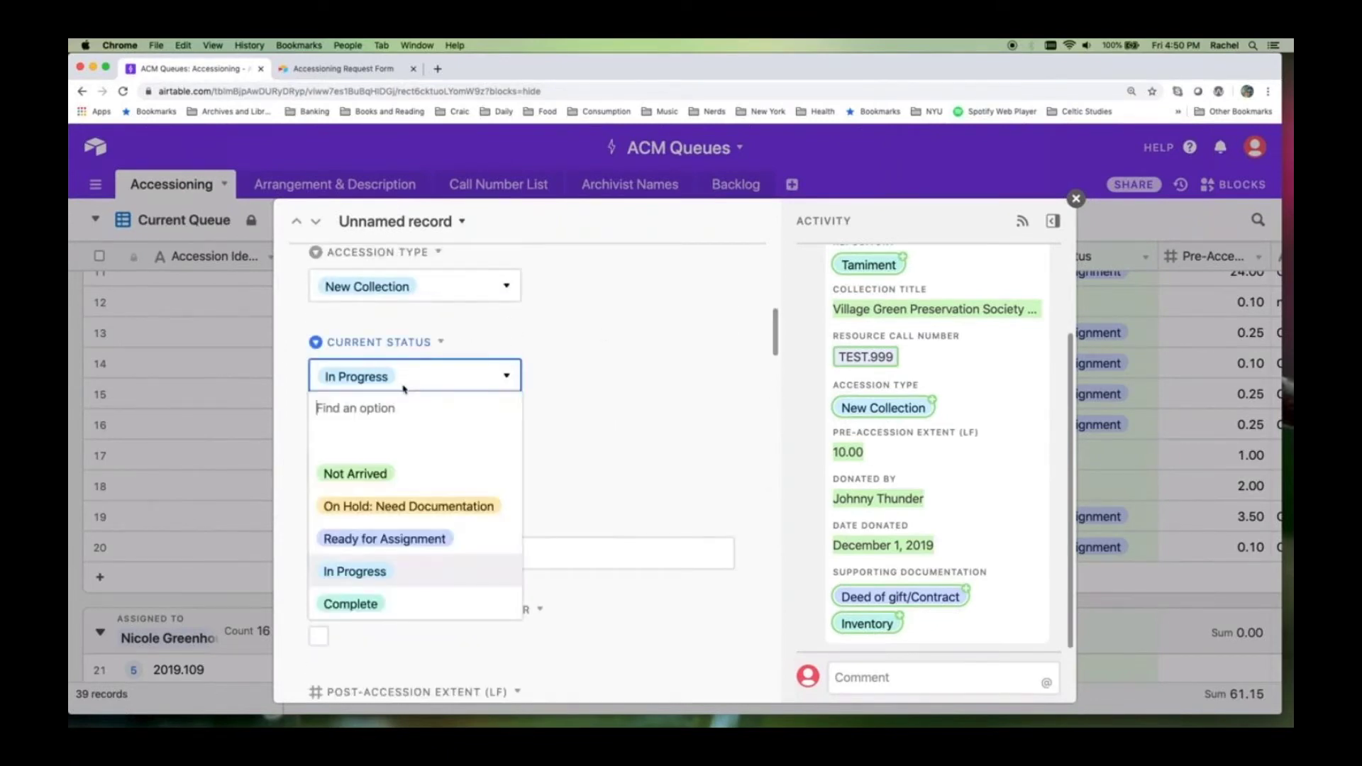
click(377, 600)
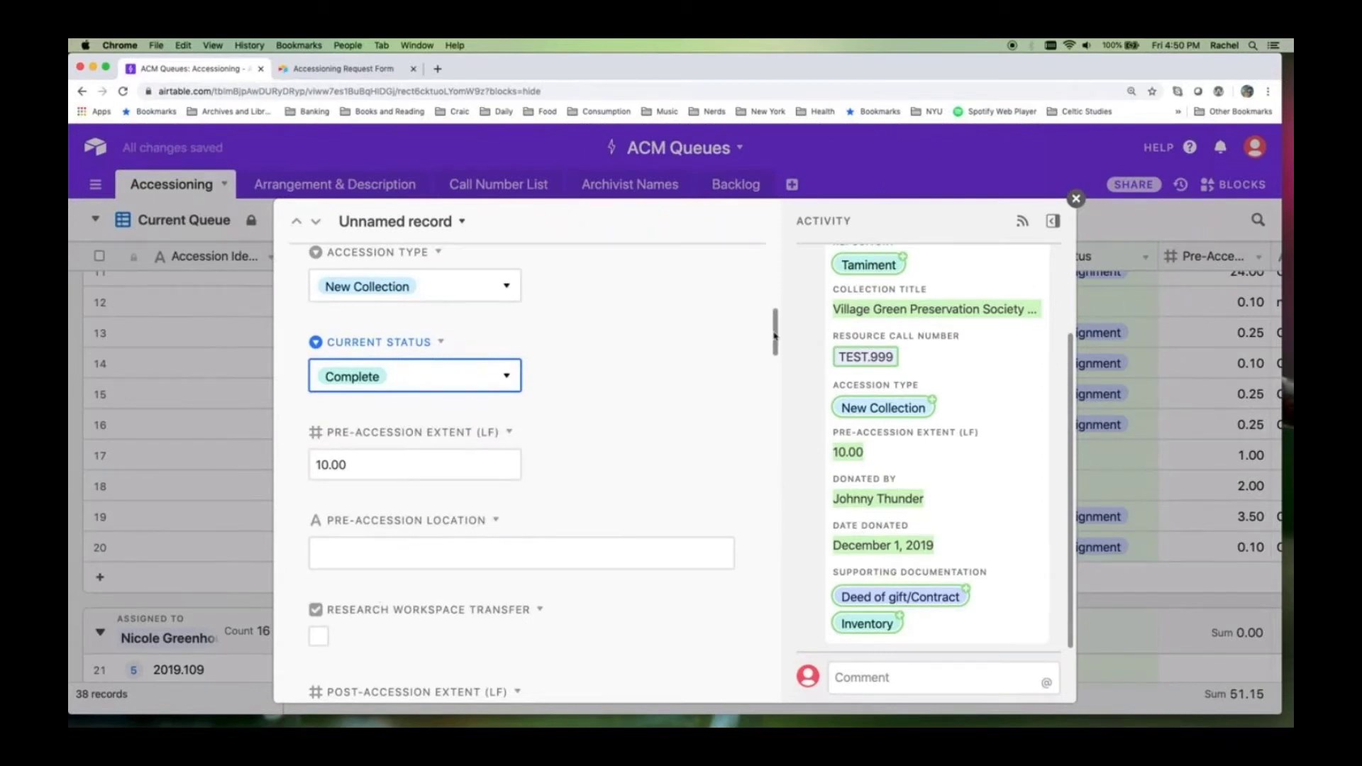
click(1076, 198)
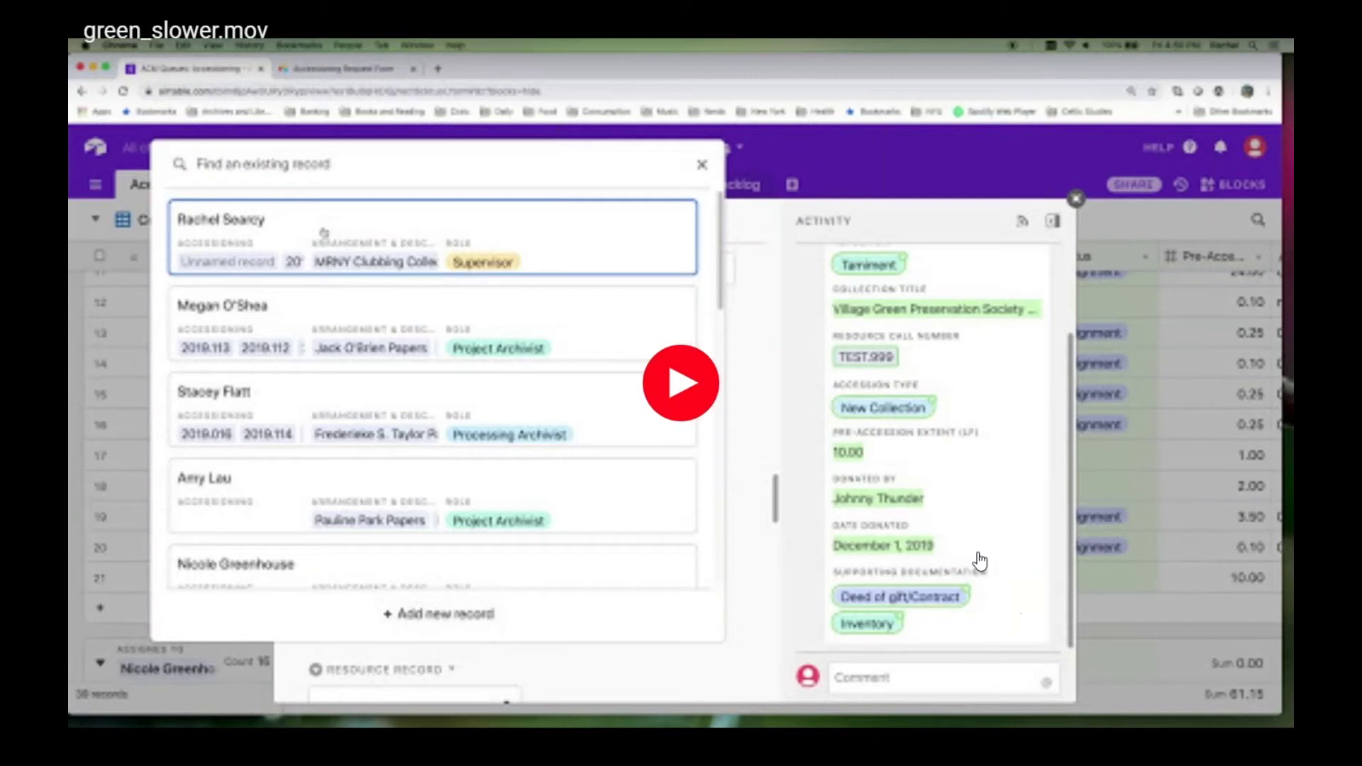
key(Escape)
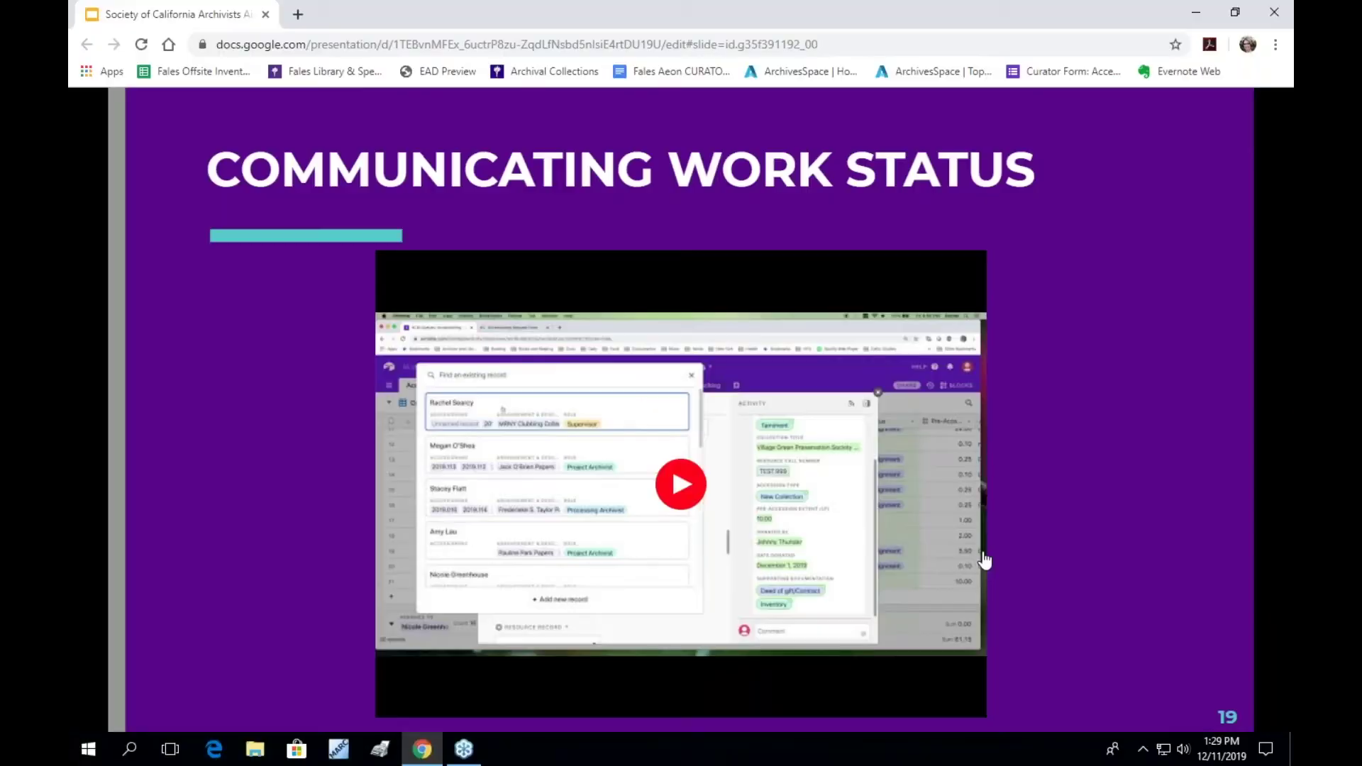
click(218, 687)
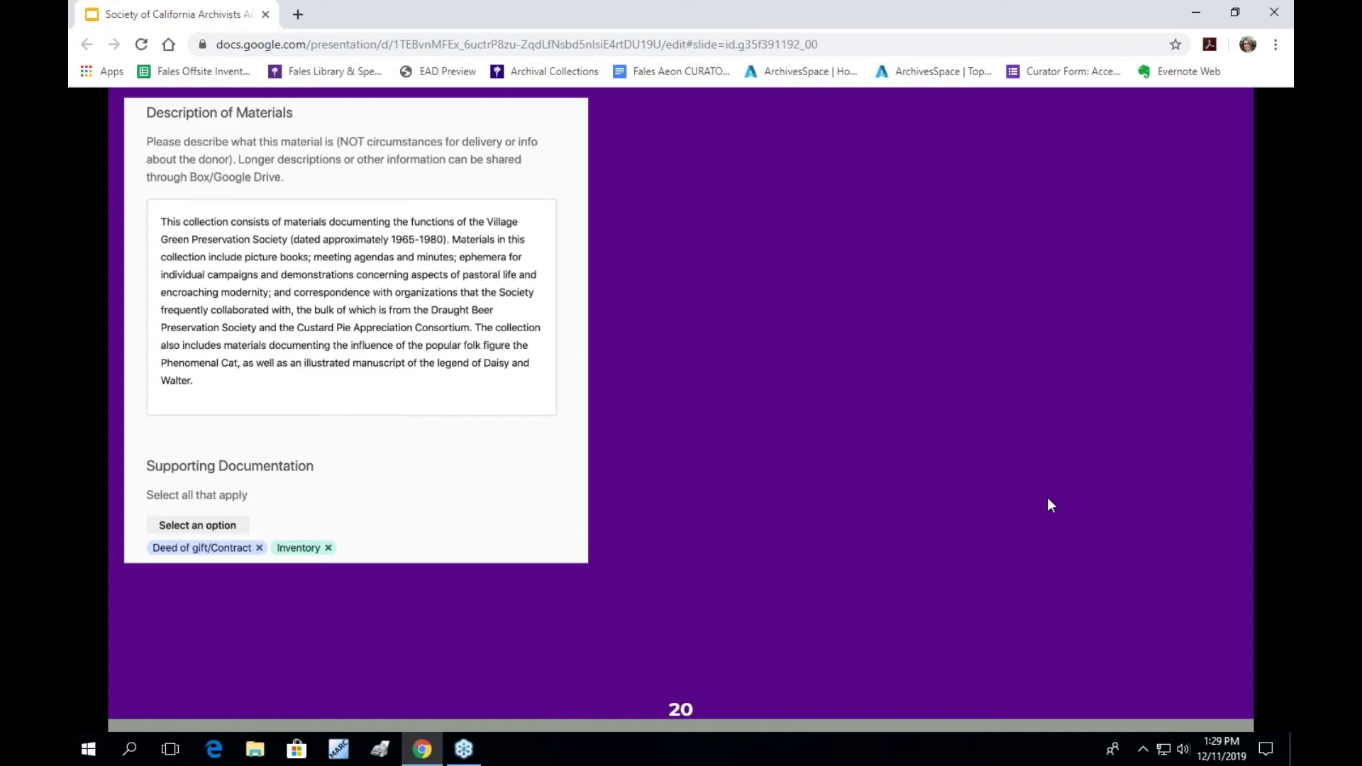
key(Right)
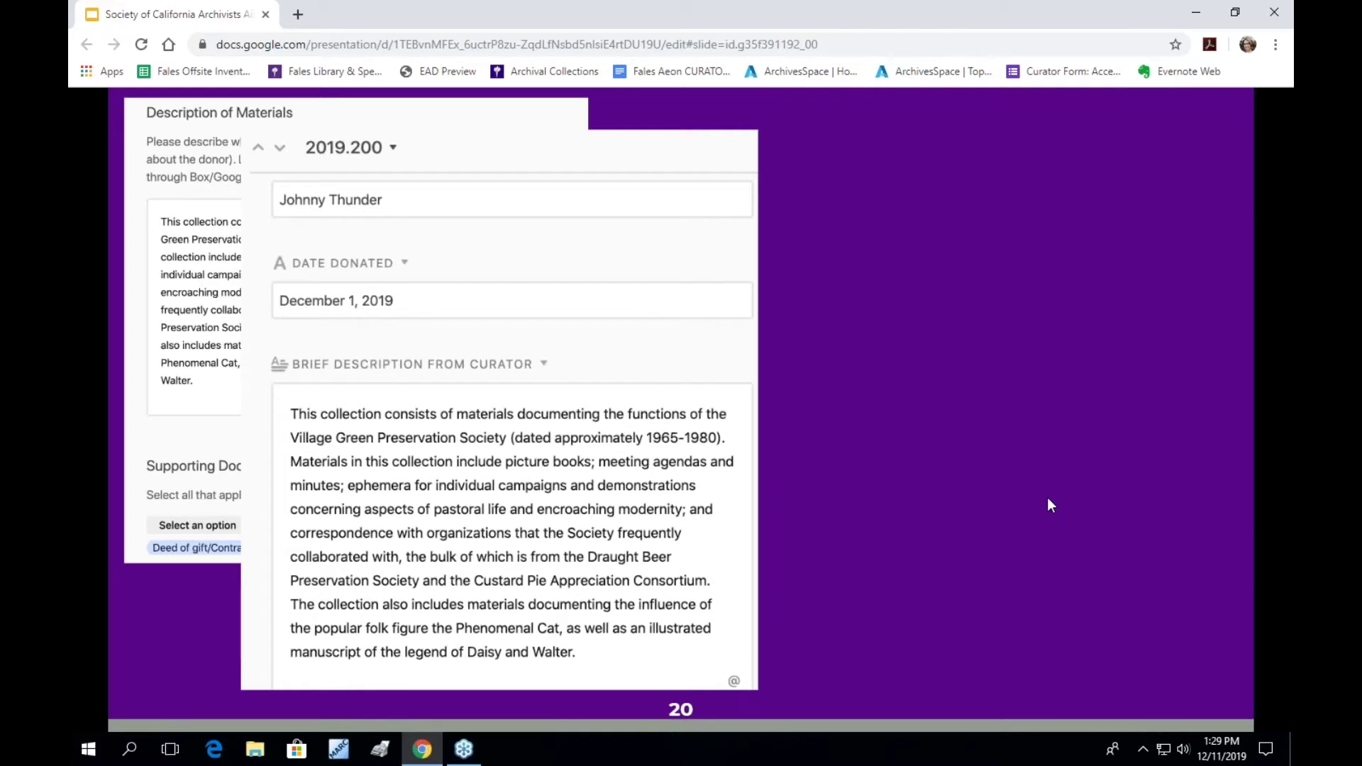
key(Right)
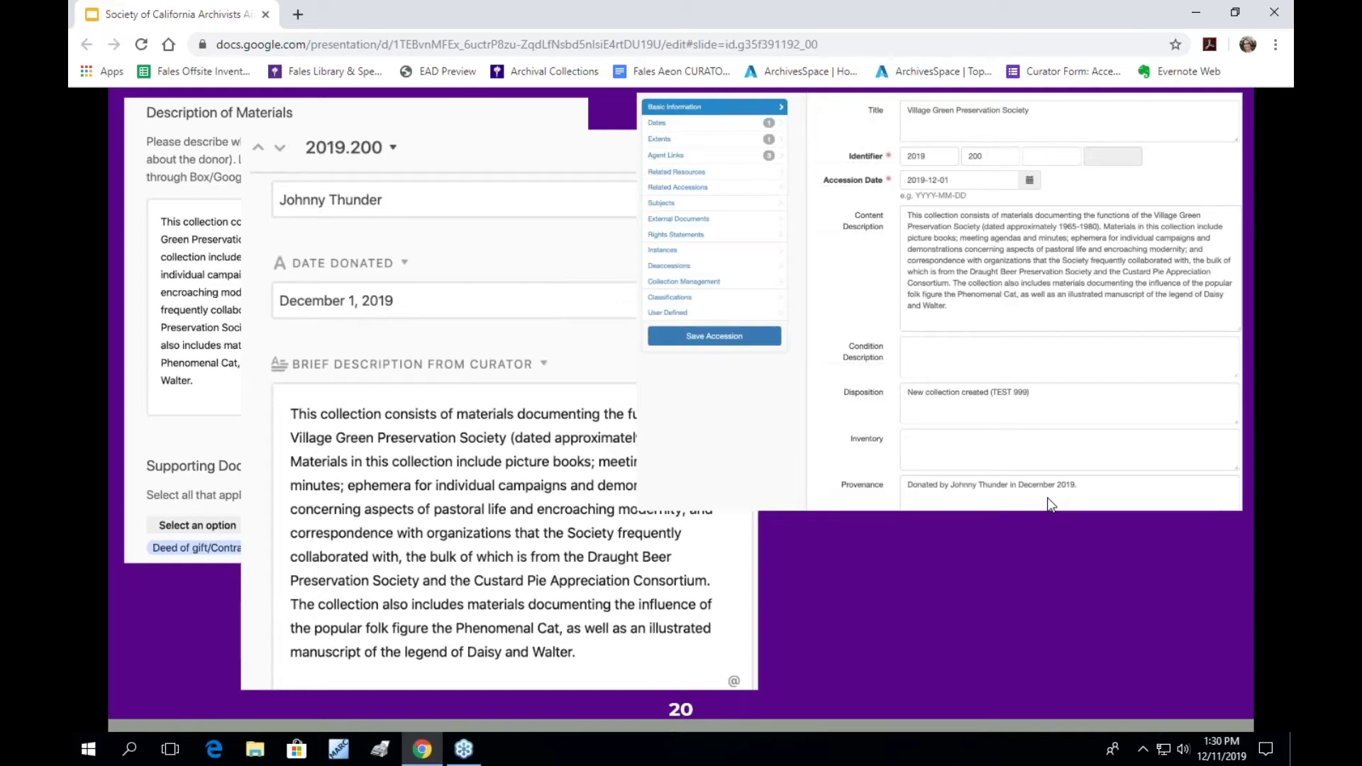
key(Right)
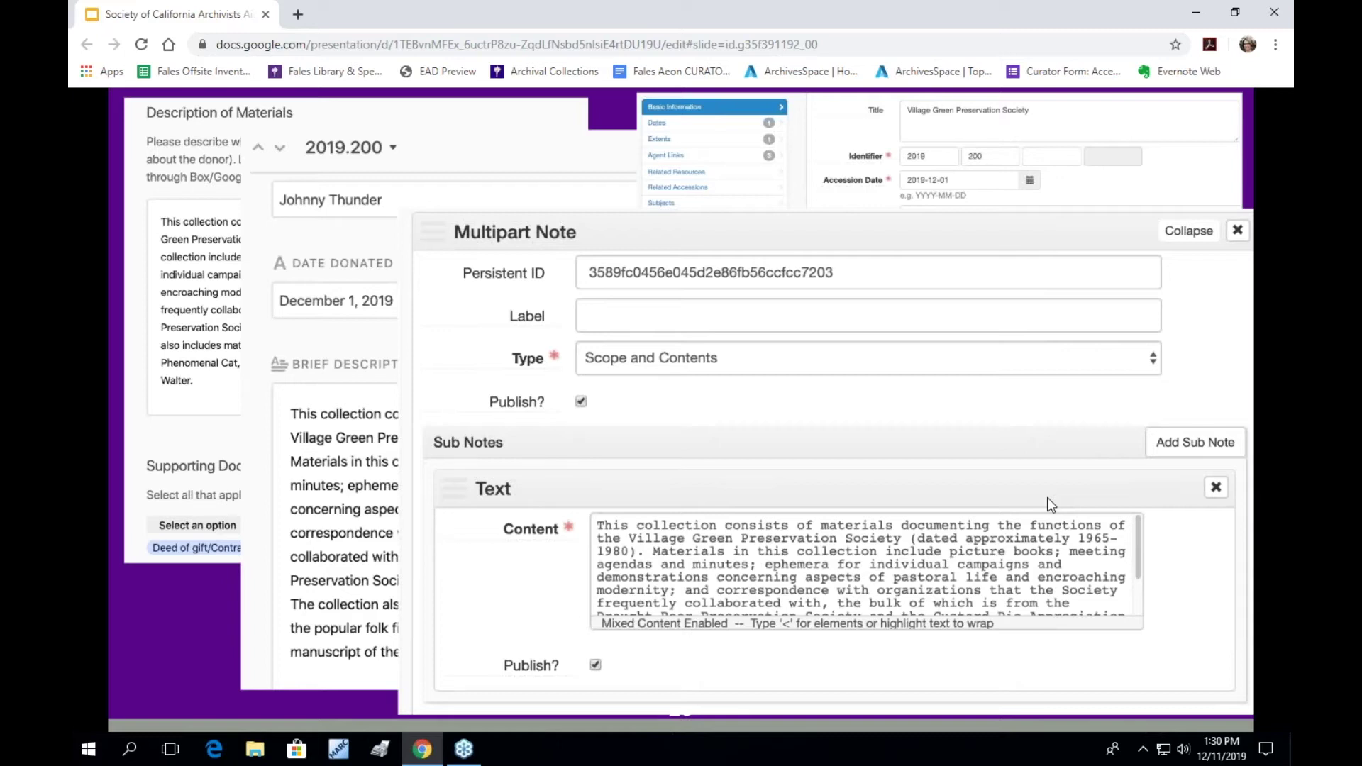
key(Right)
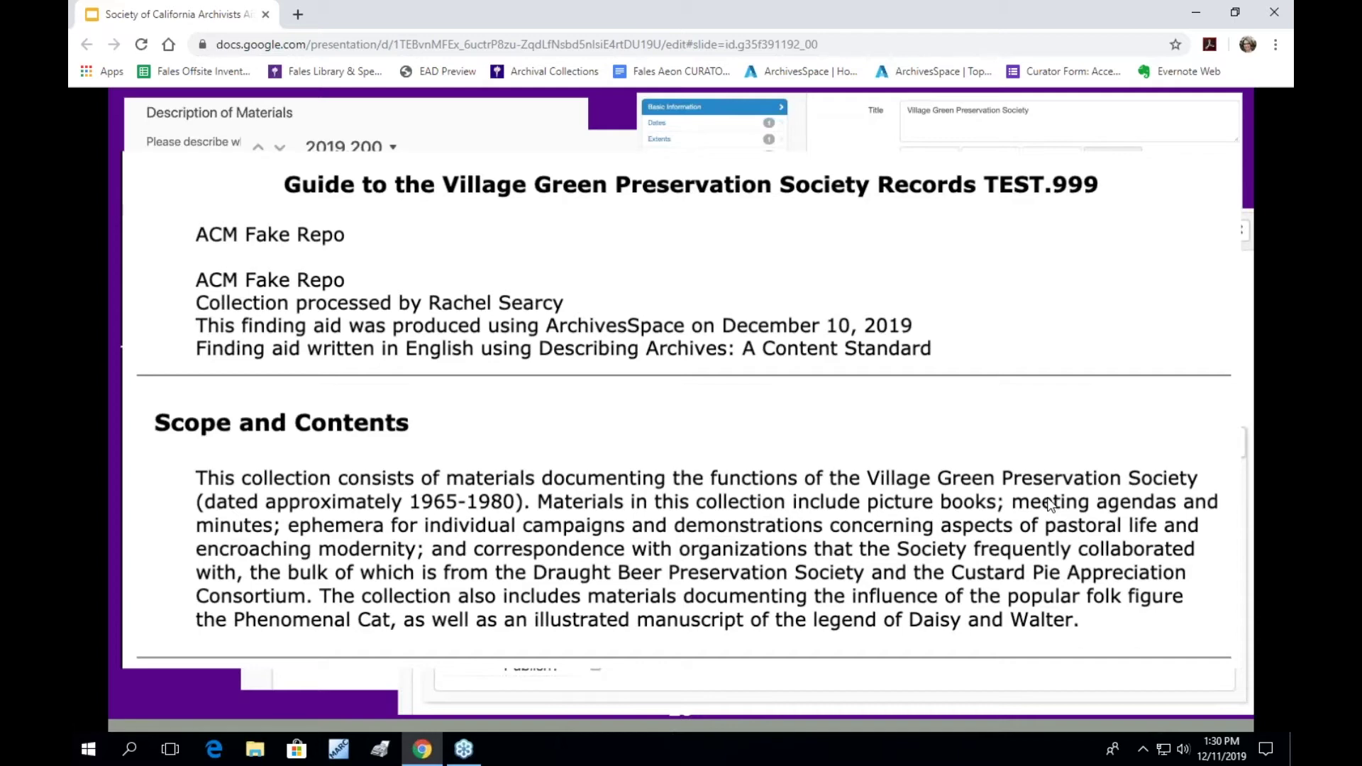
key(Right)
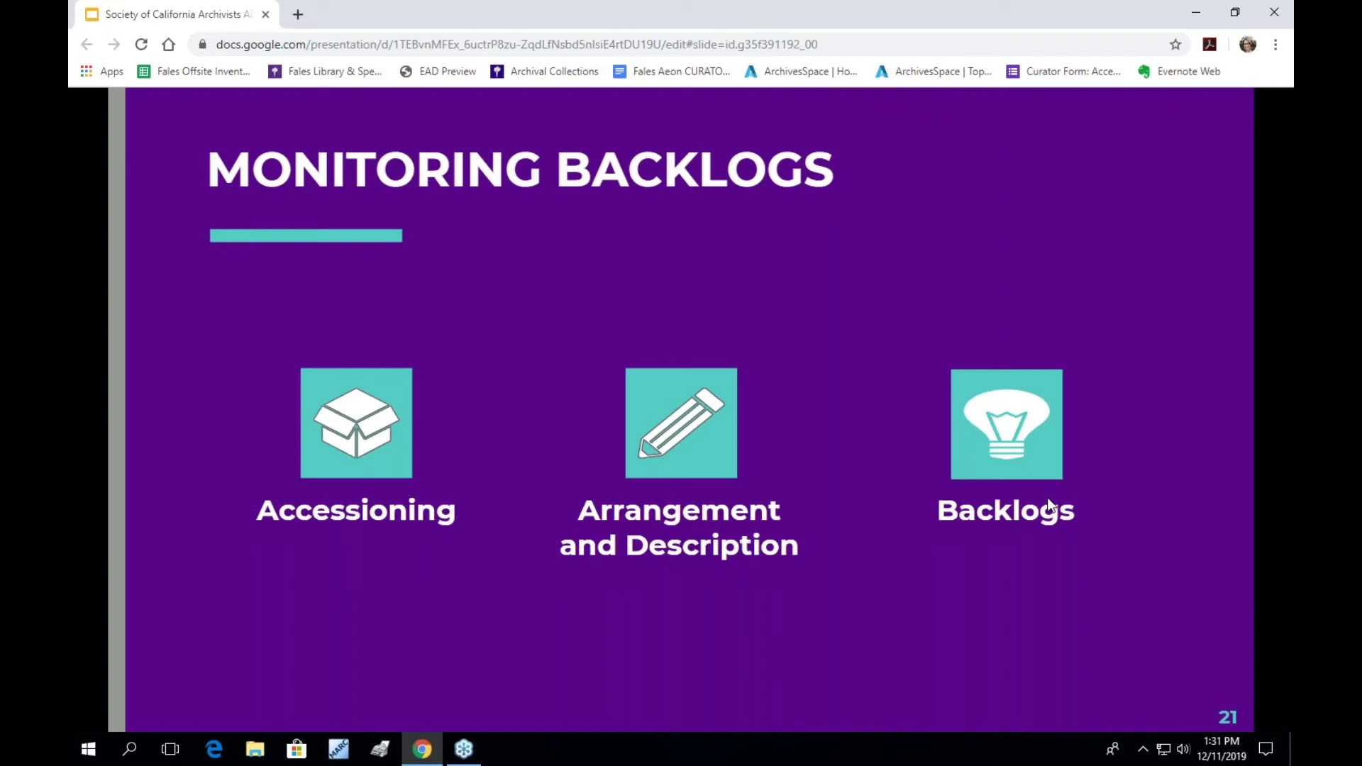
key(Right)
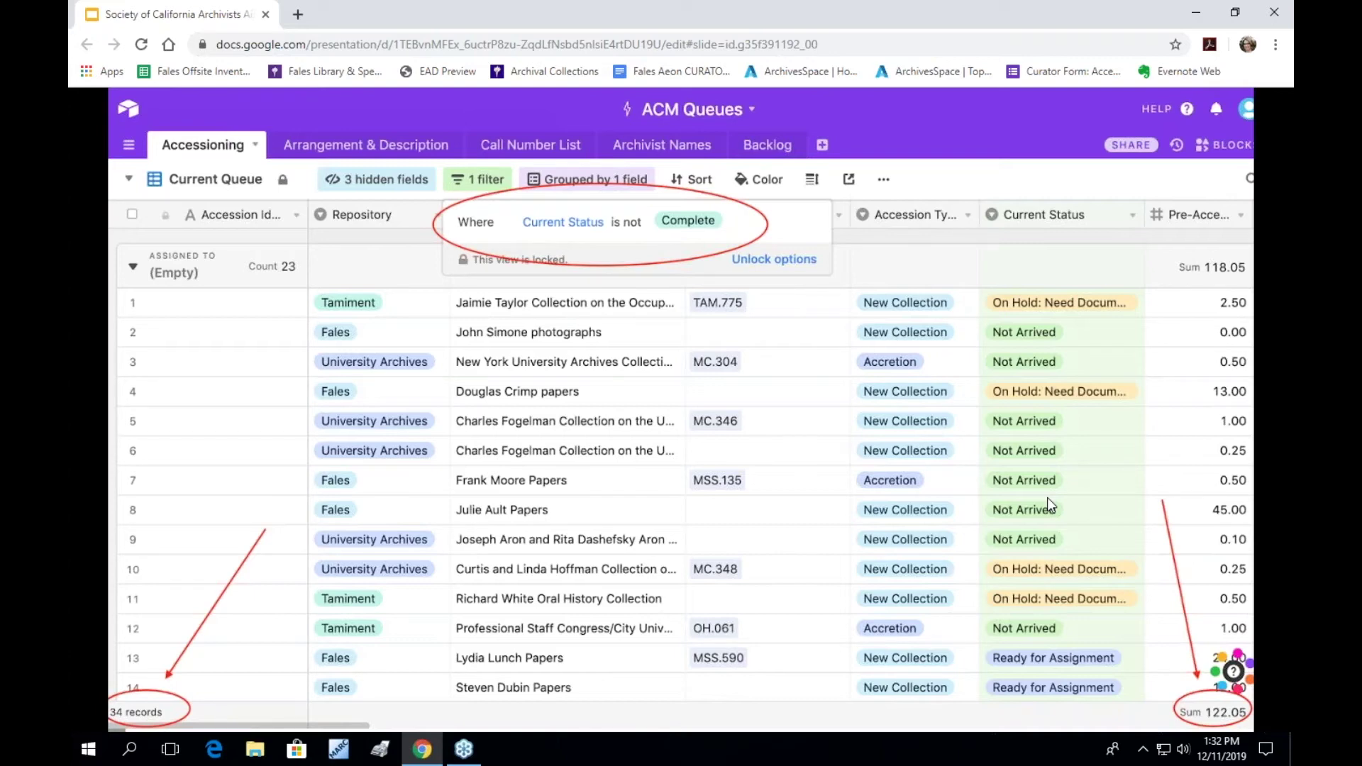
key(Right)
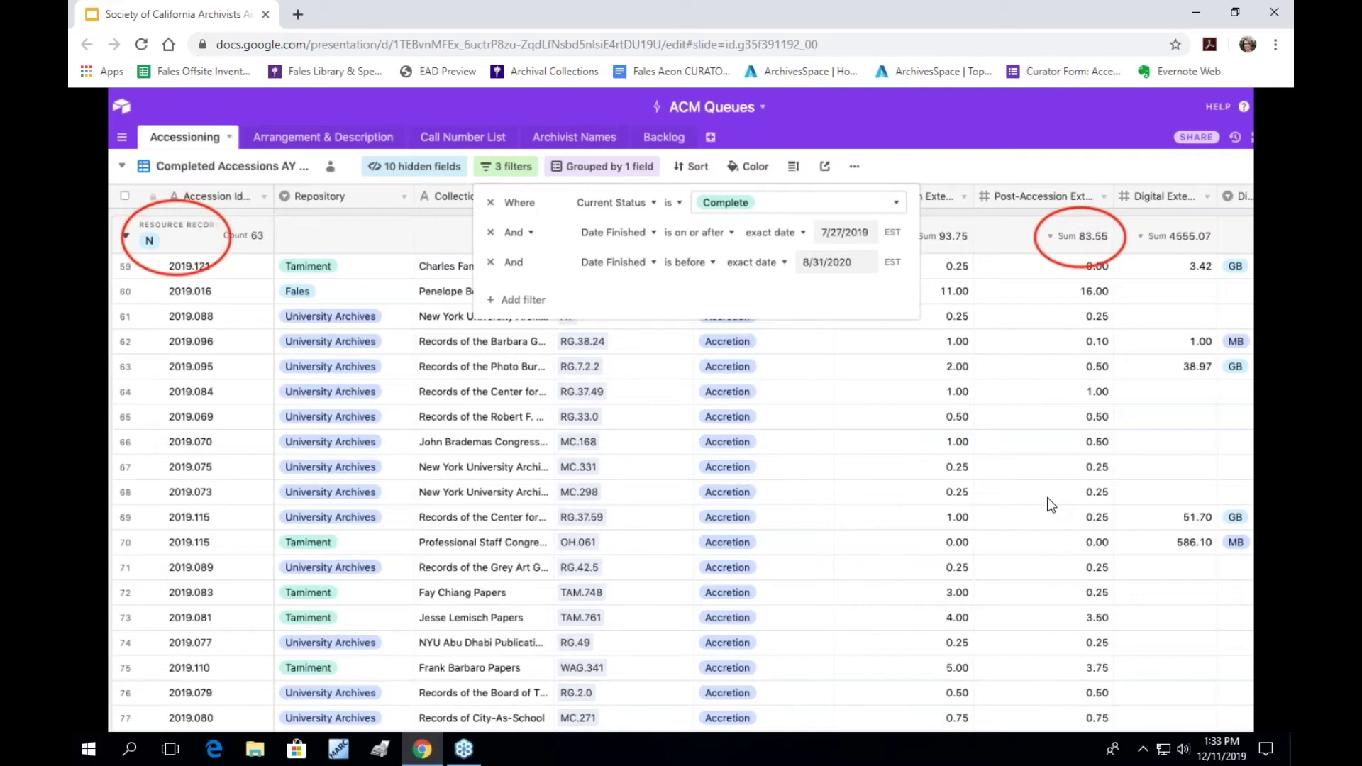
key(Right)
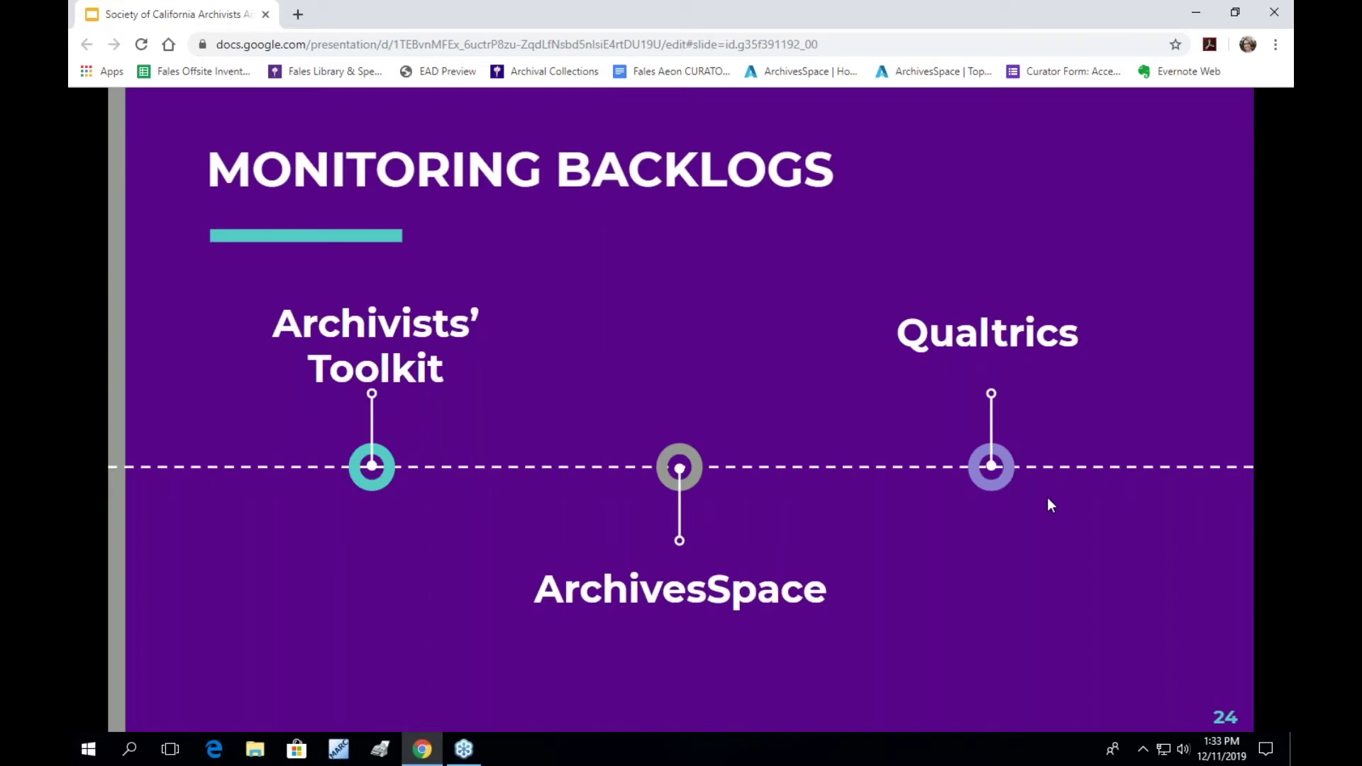